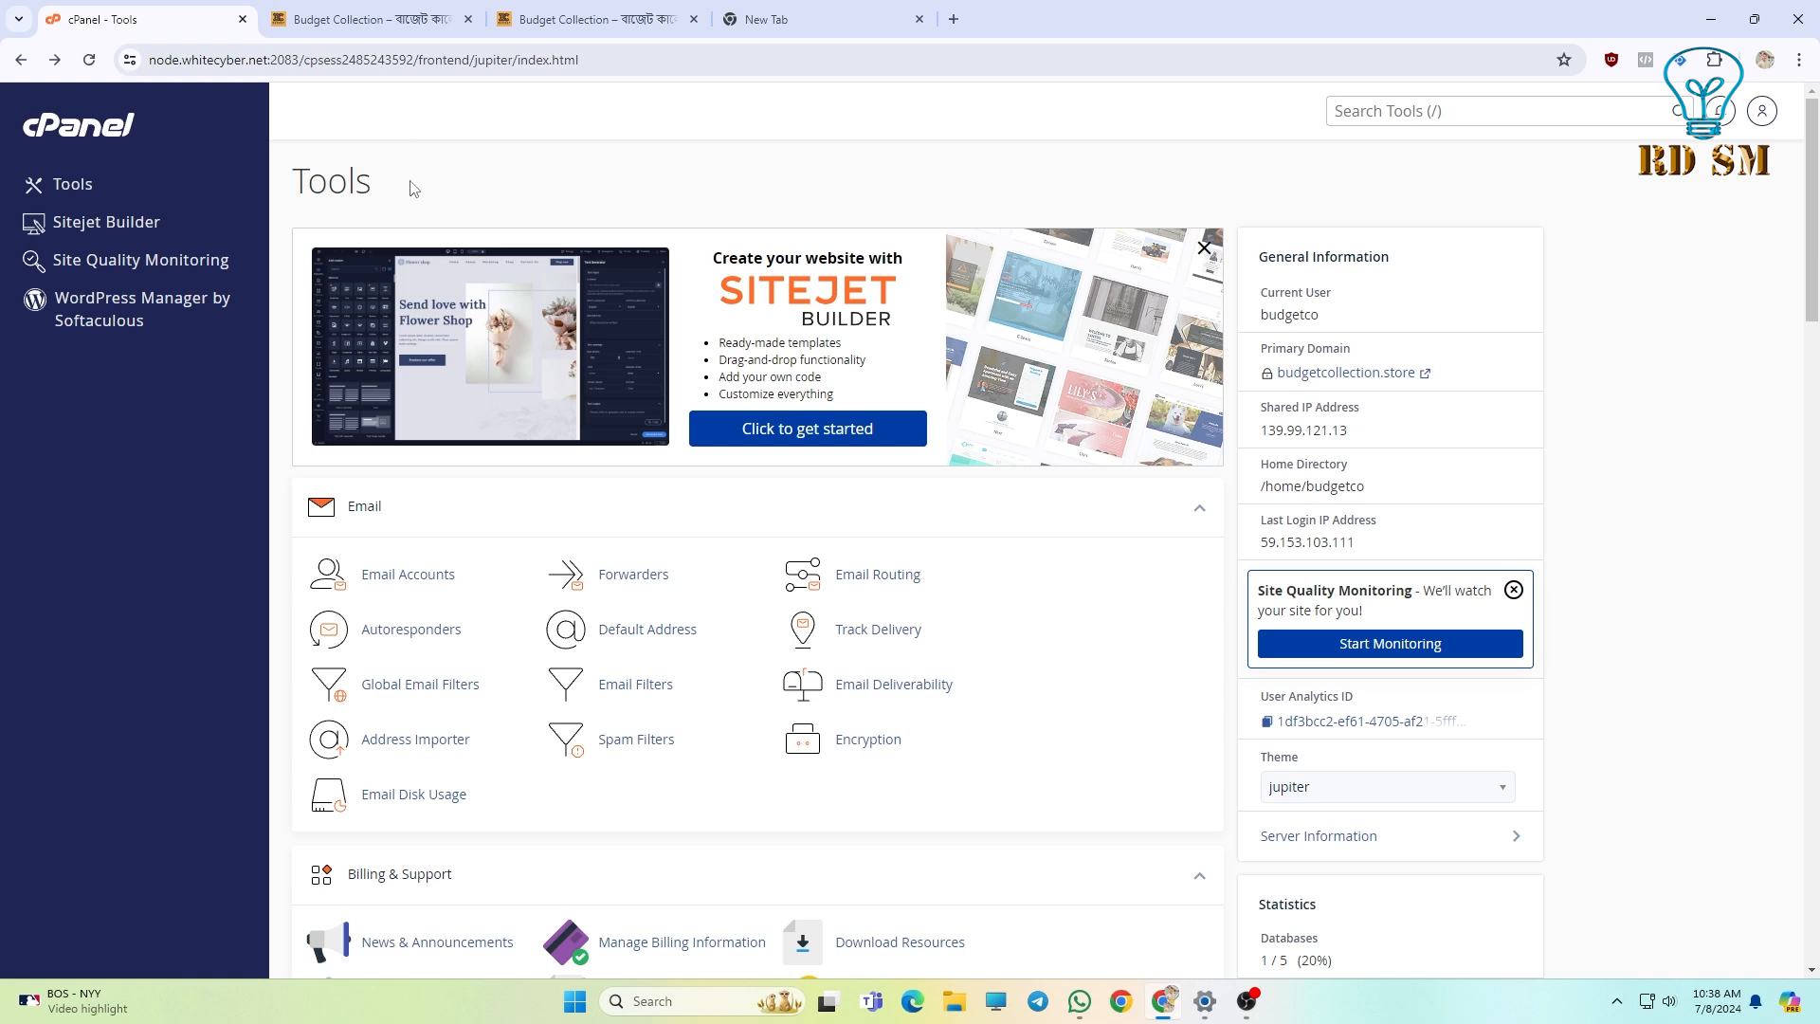
Scroll the cPanel Tools page down to the Softaculous Apps Installer's WordPress script.
left_click(418, 202)
scroll(379, 209, "down", 10)
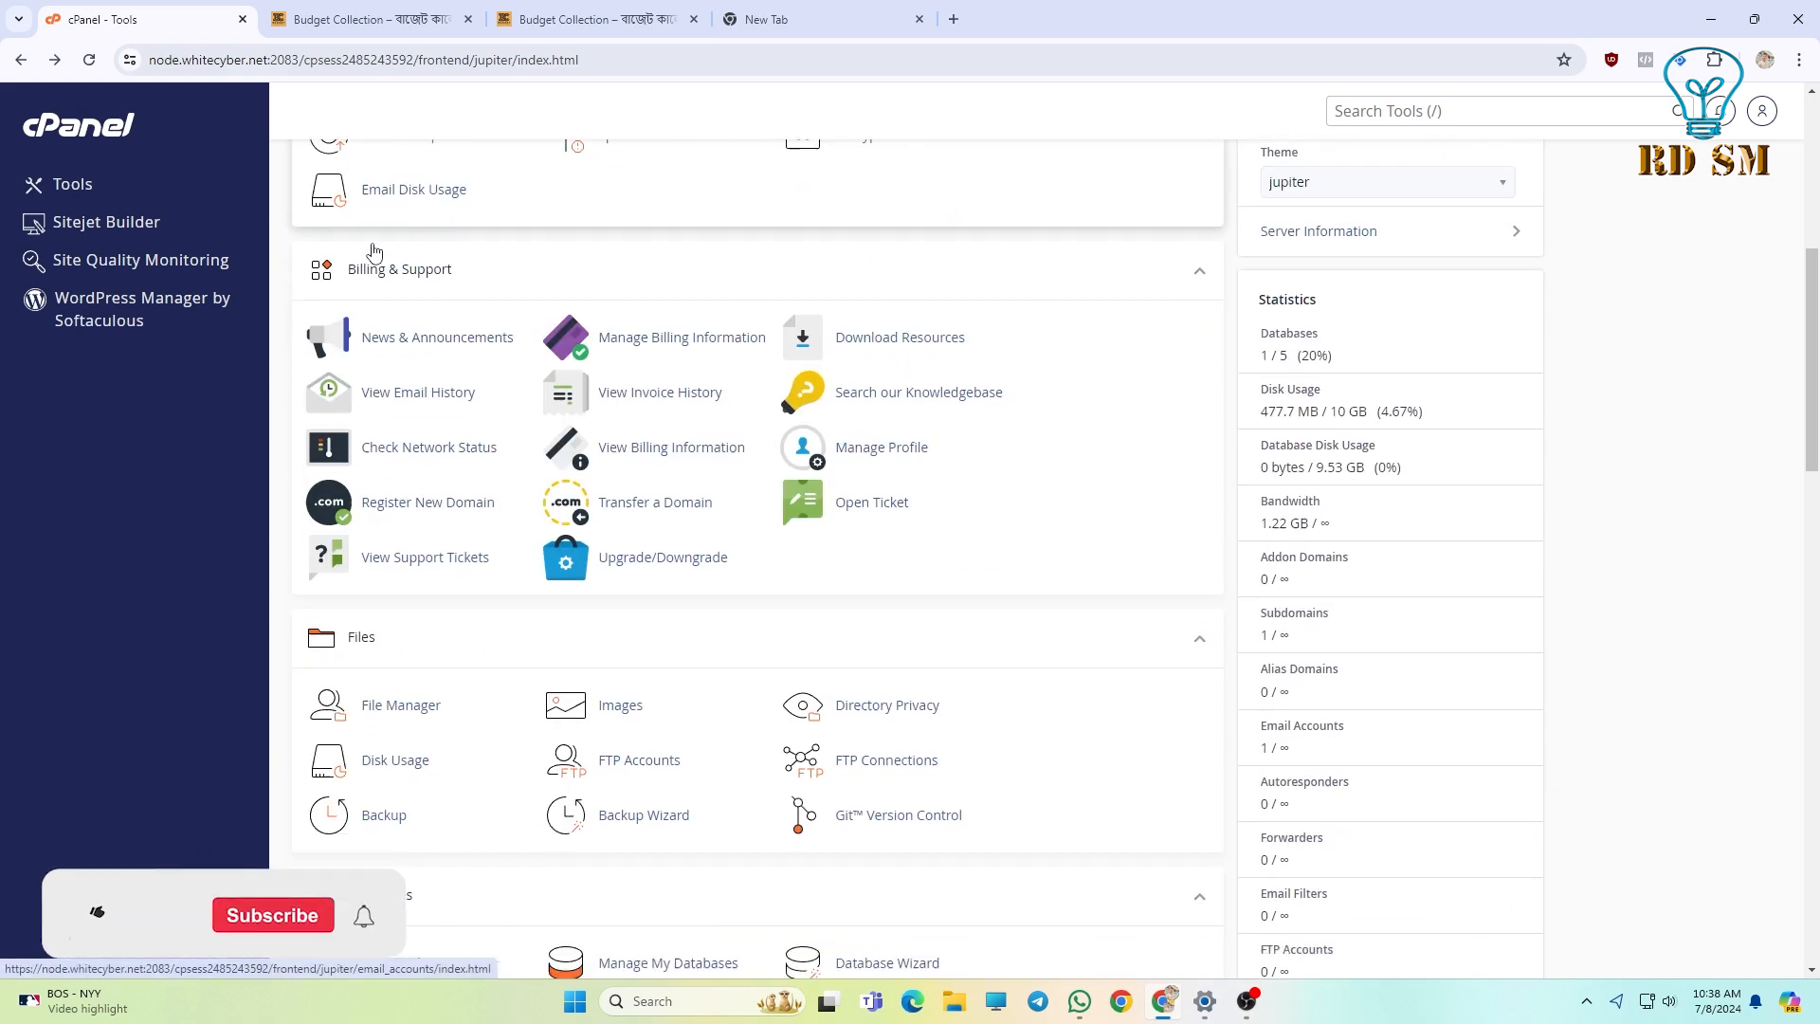
scroll(374, 251, "down", 5)
scroll(337, 395, "up", 10)
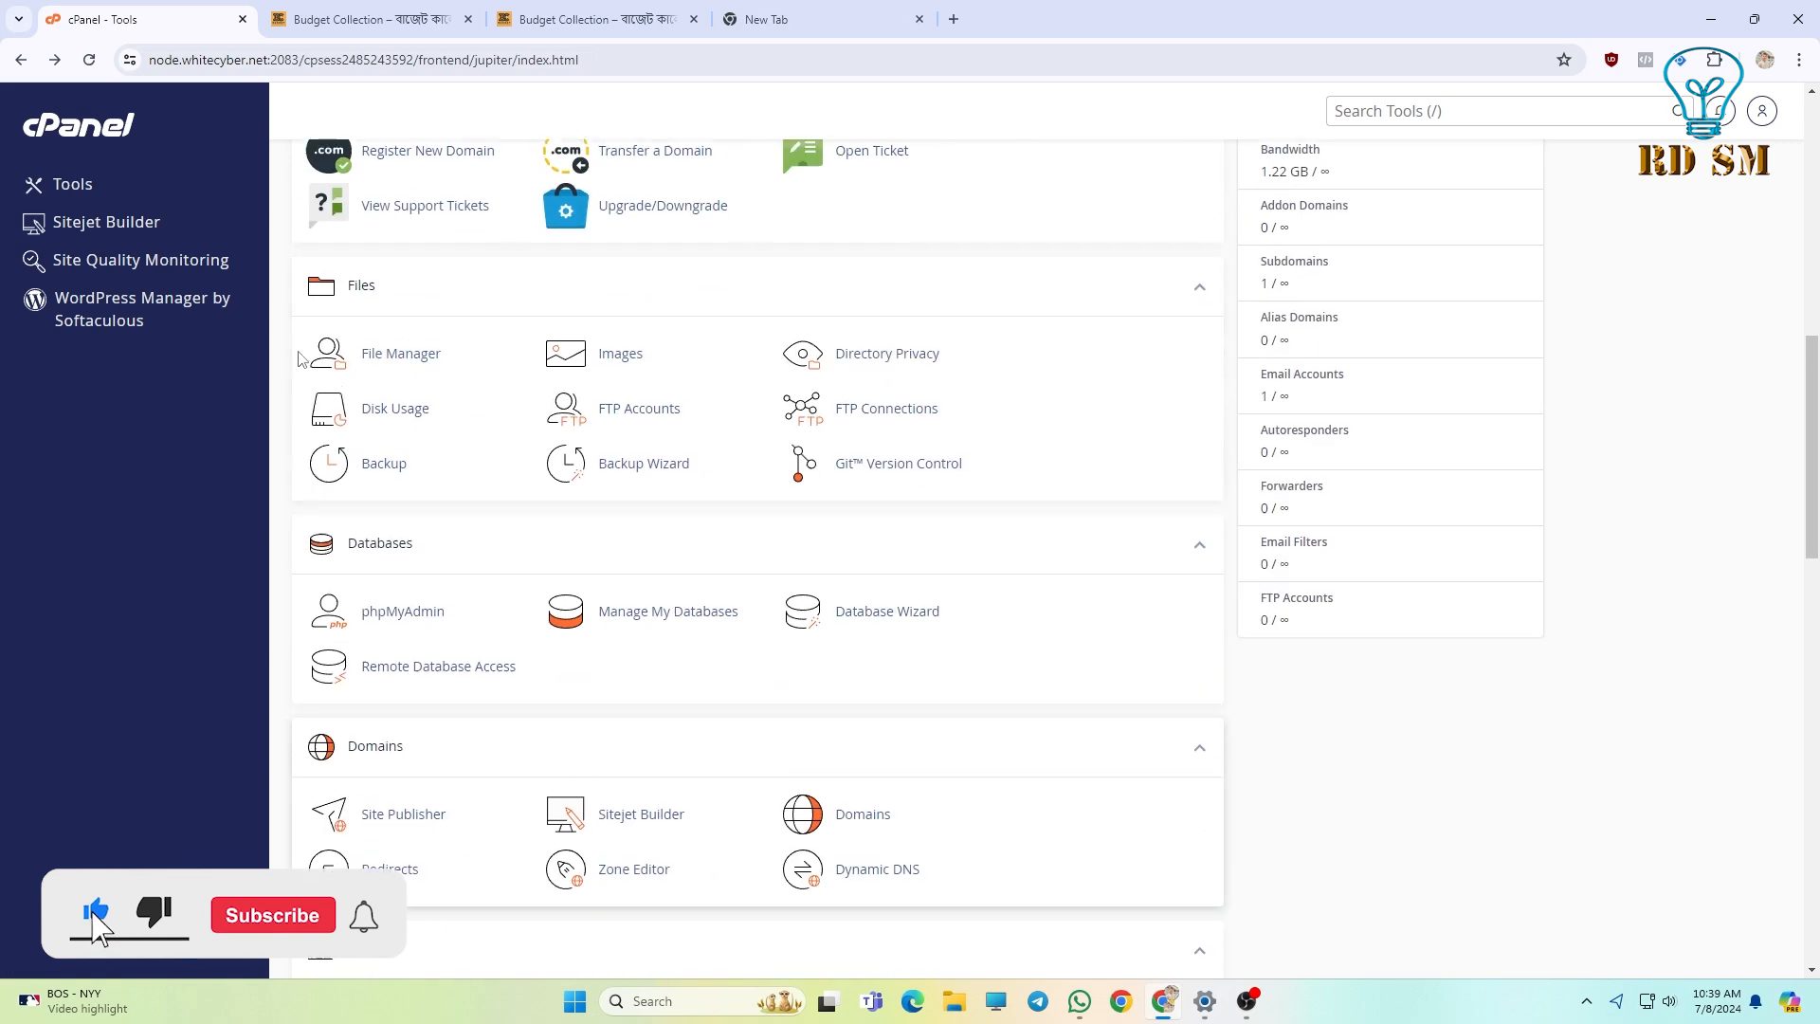
scroll(337, 396, "down", 12)
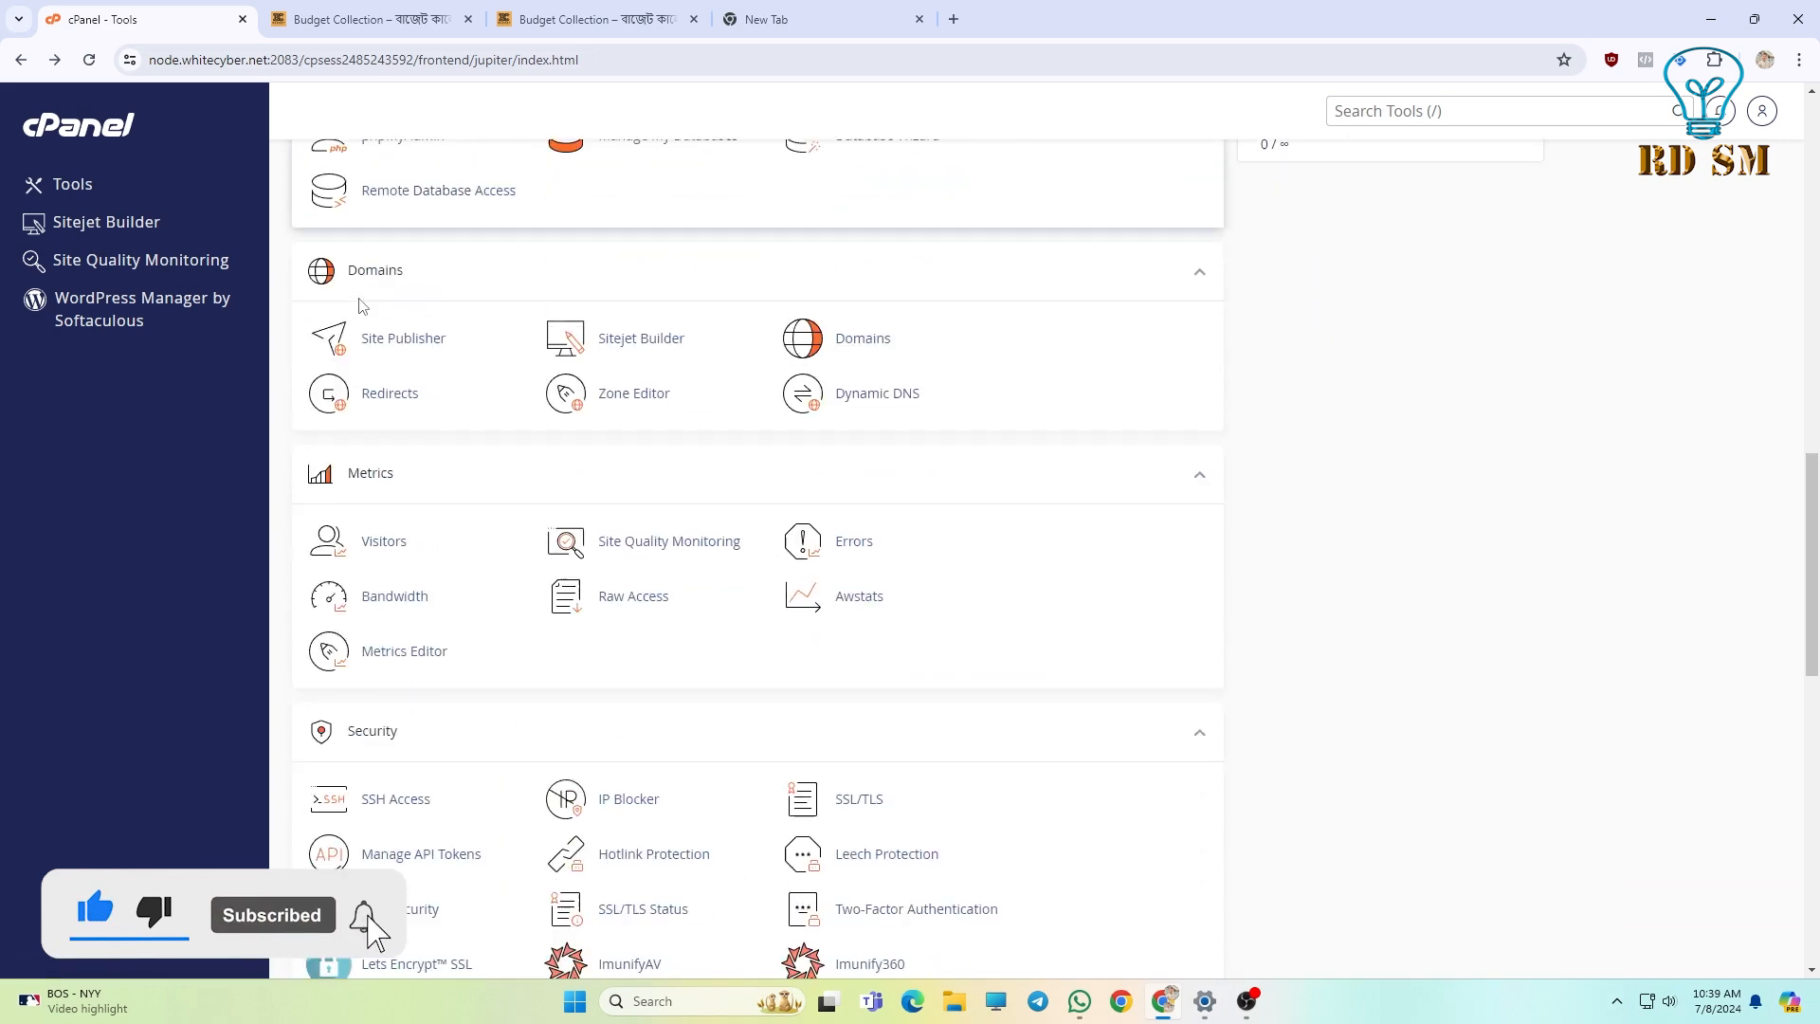
scroll(359, 290, "down", 1)
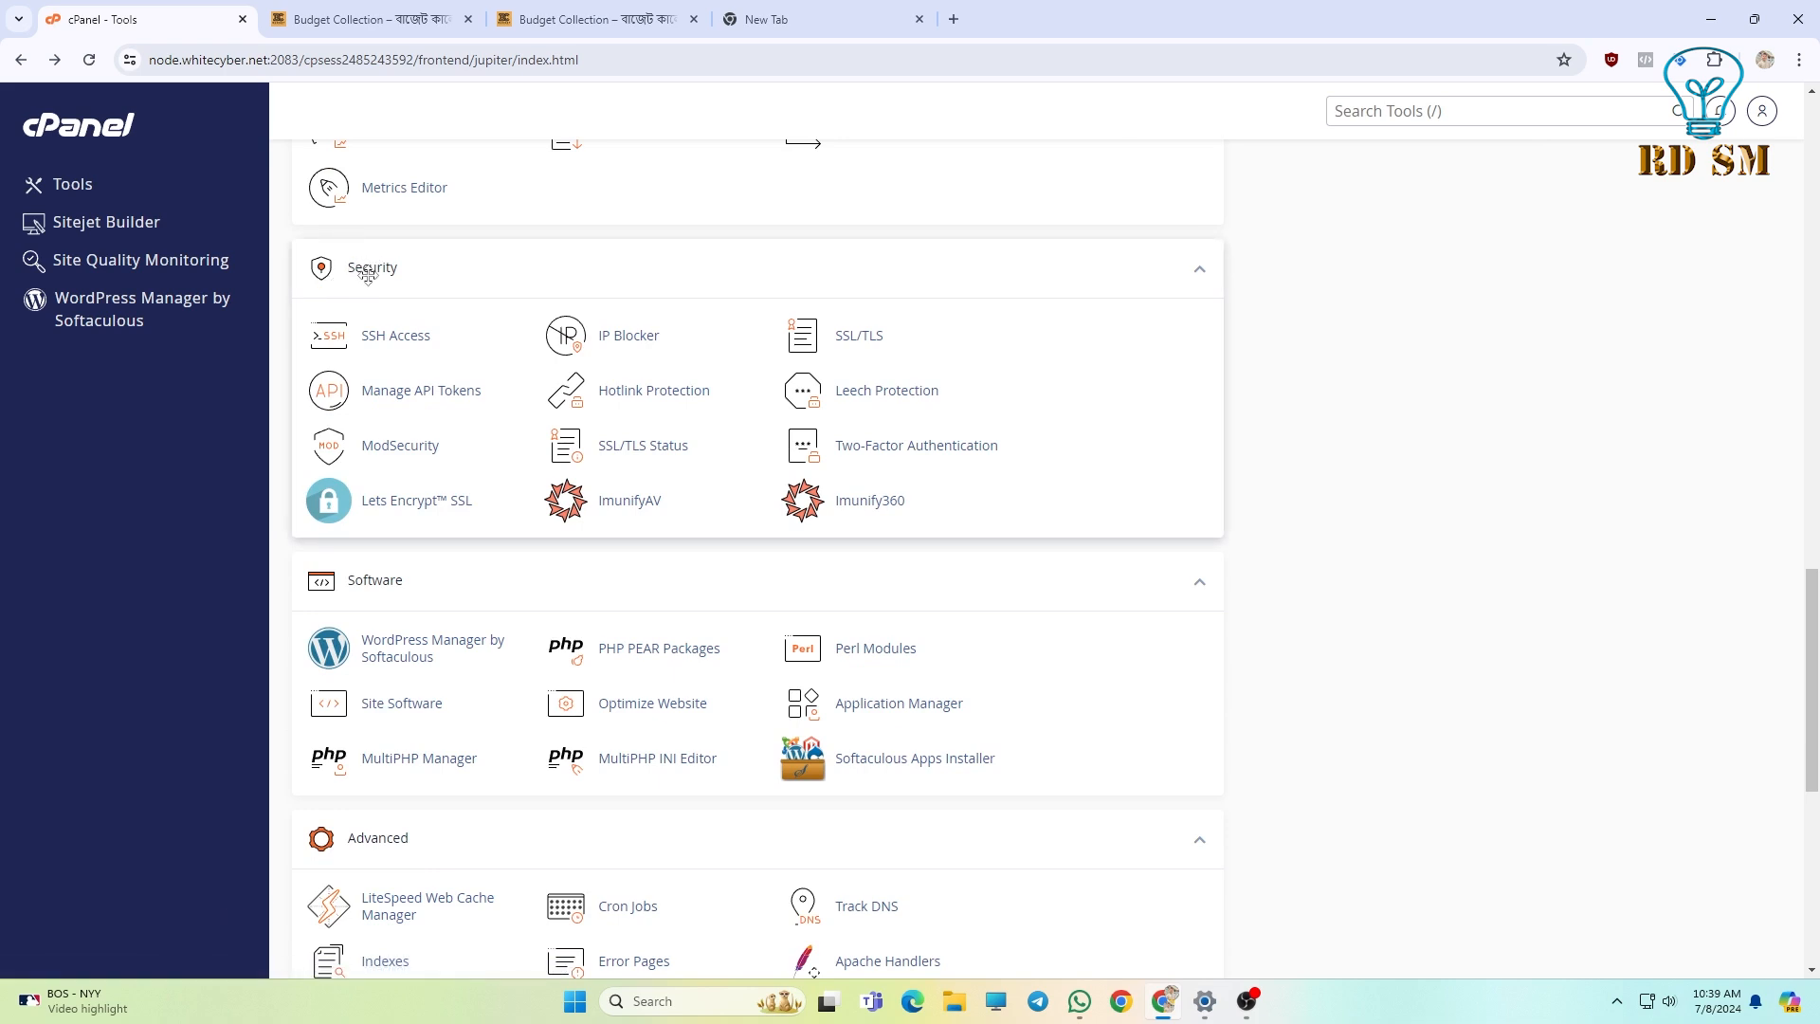
scroll(372, 274, "down", 7)
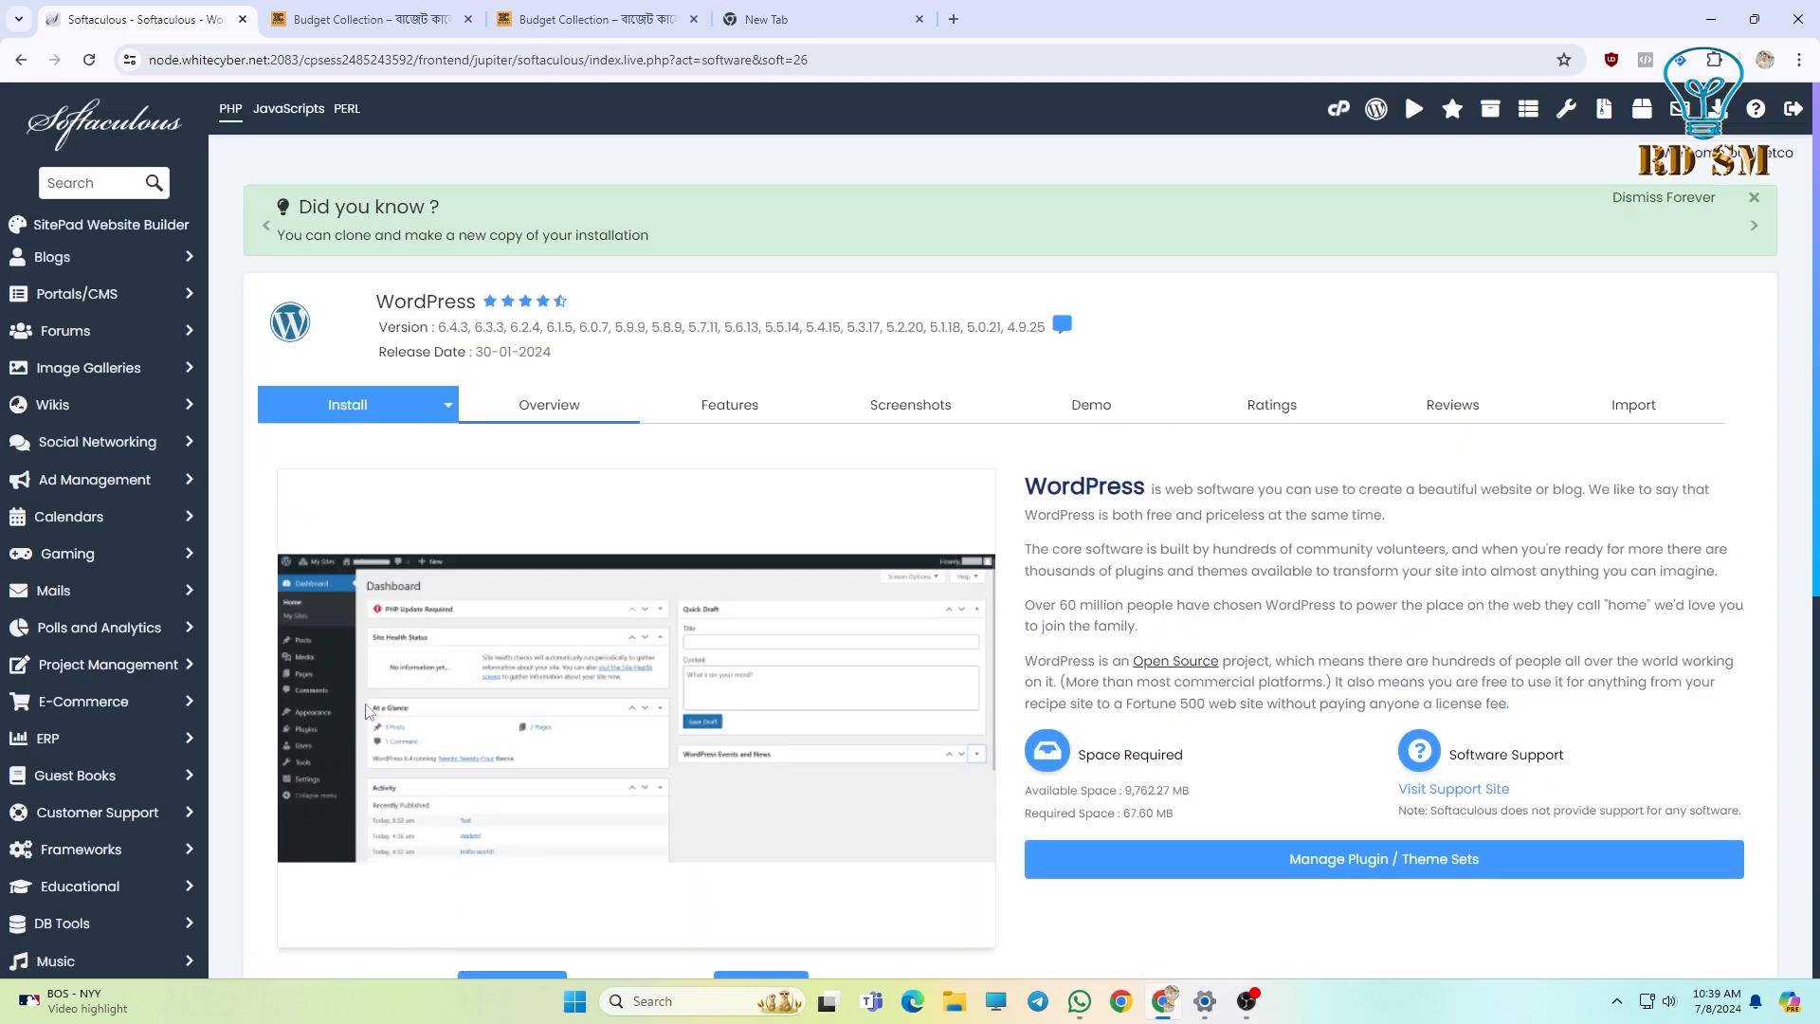
Start a new WordPress installation from the Softaculous WordPress page to open its install form.
scroll(626, 596, "down", 4)
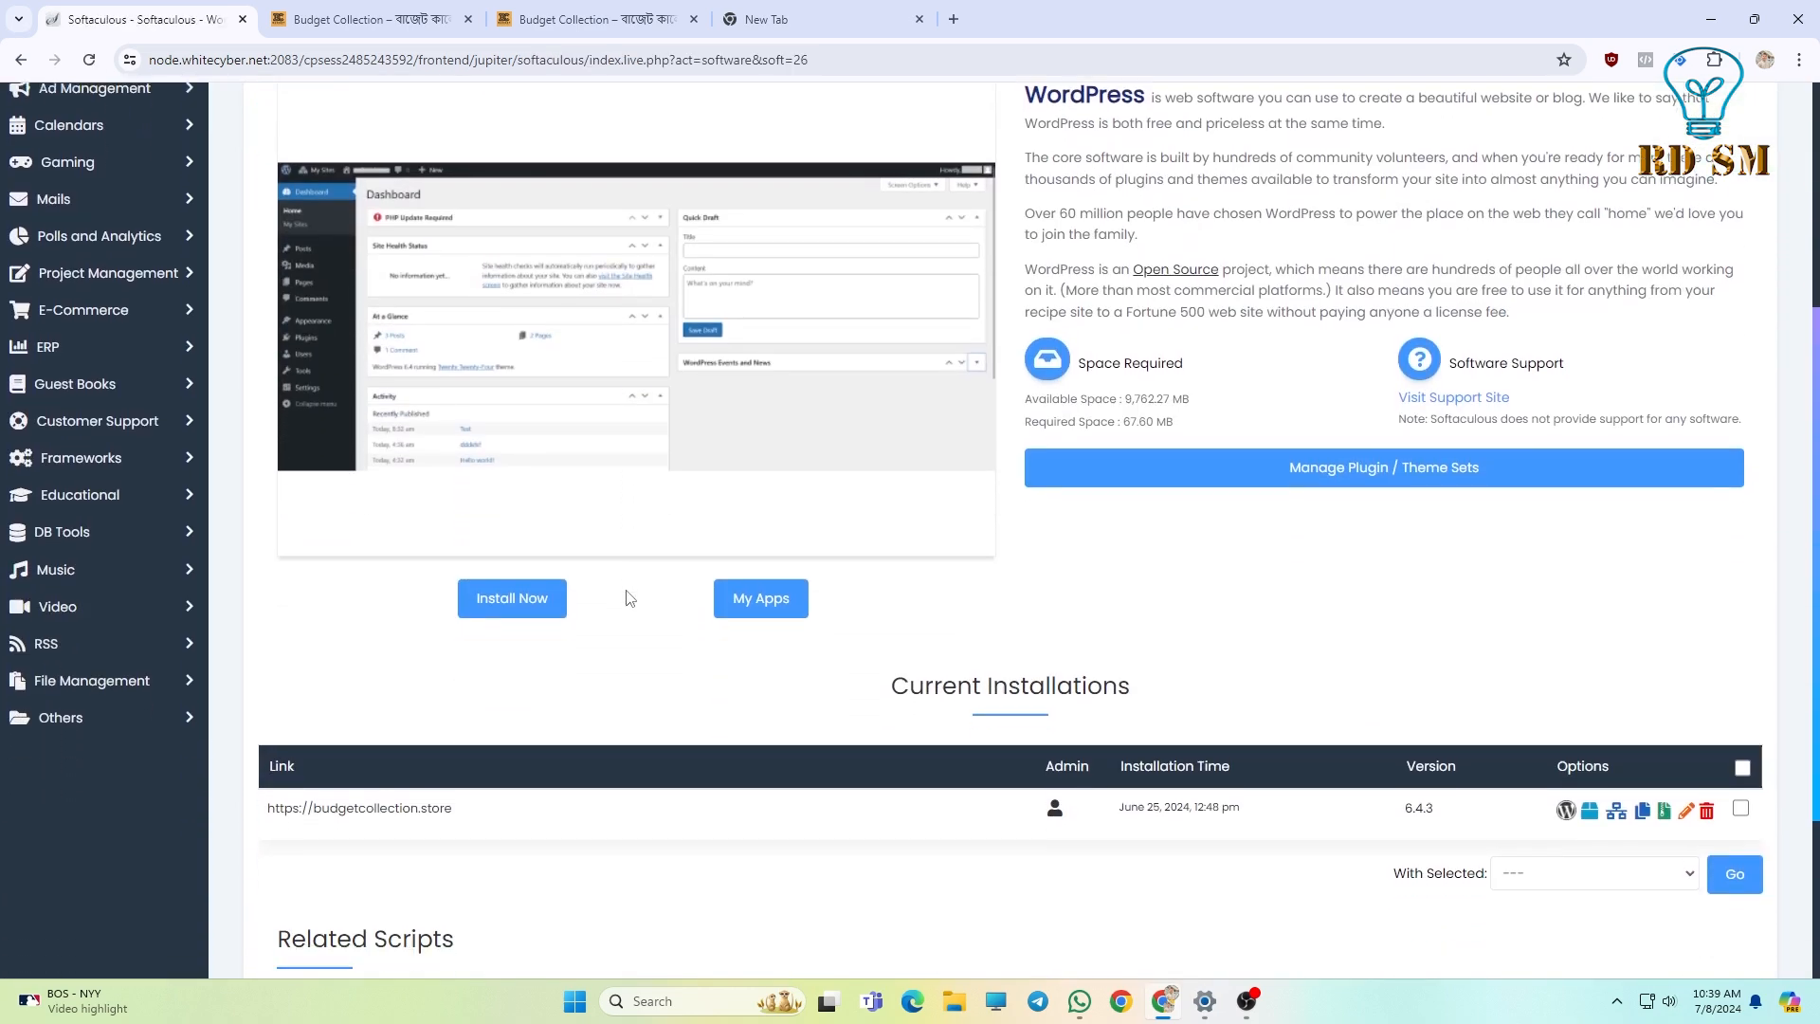
scroll(626, 595, "down", 2)
scroll(621, 601, "up", 2)
left_click_drag(379, 661, 596, 622)
left_click(595, 622)
left_click(521, 615)
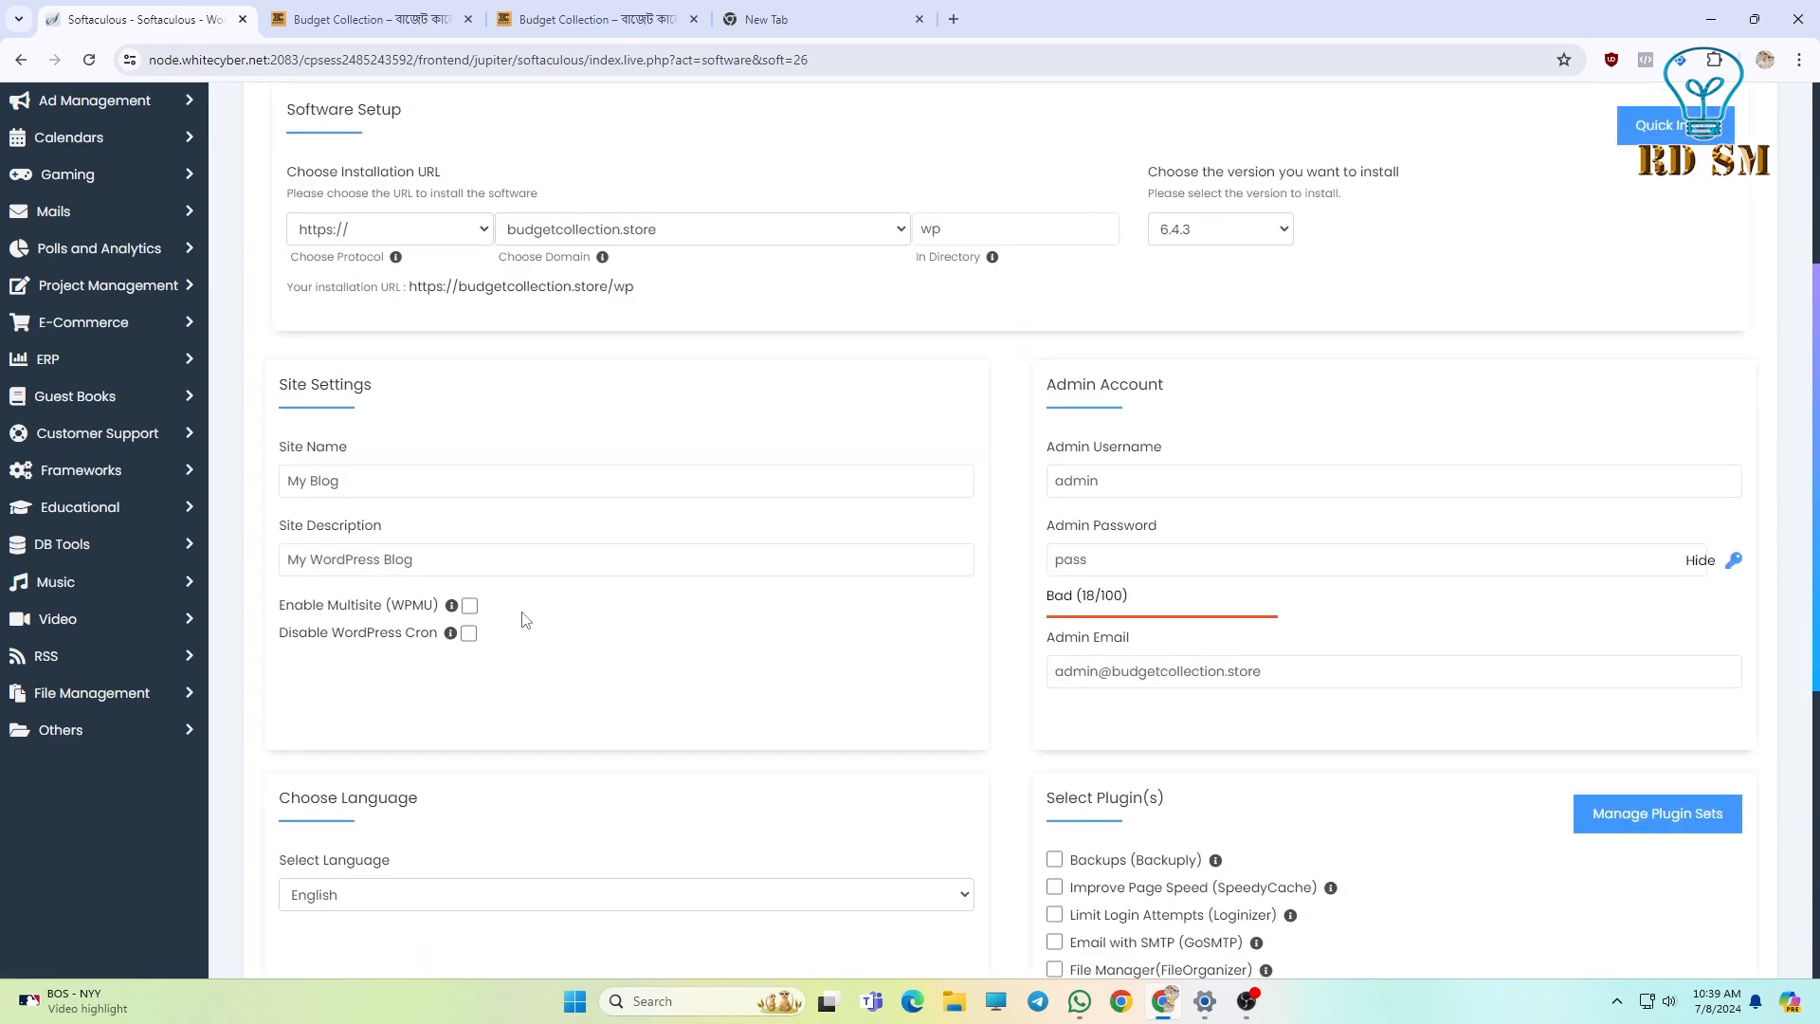
scroll(523, 619, "up", 2)
scroll(398, 606, "up", 2)
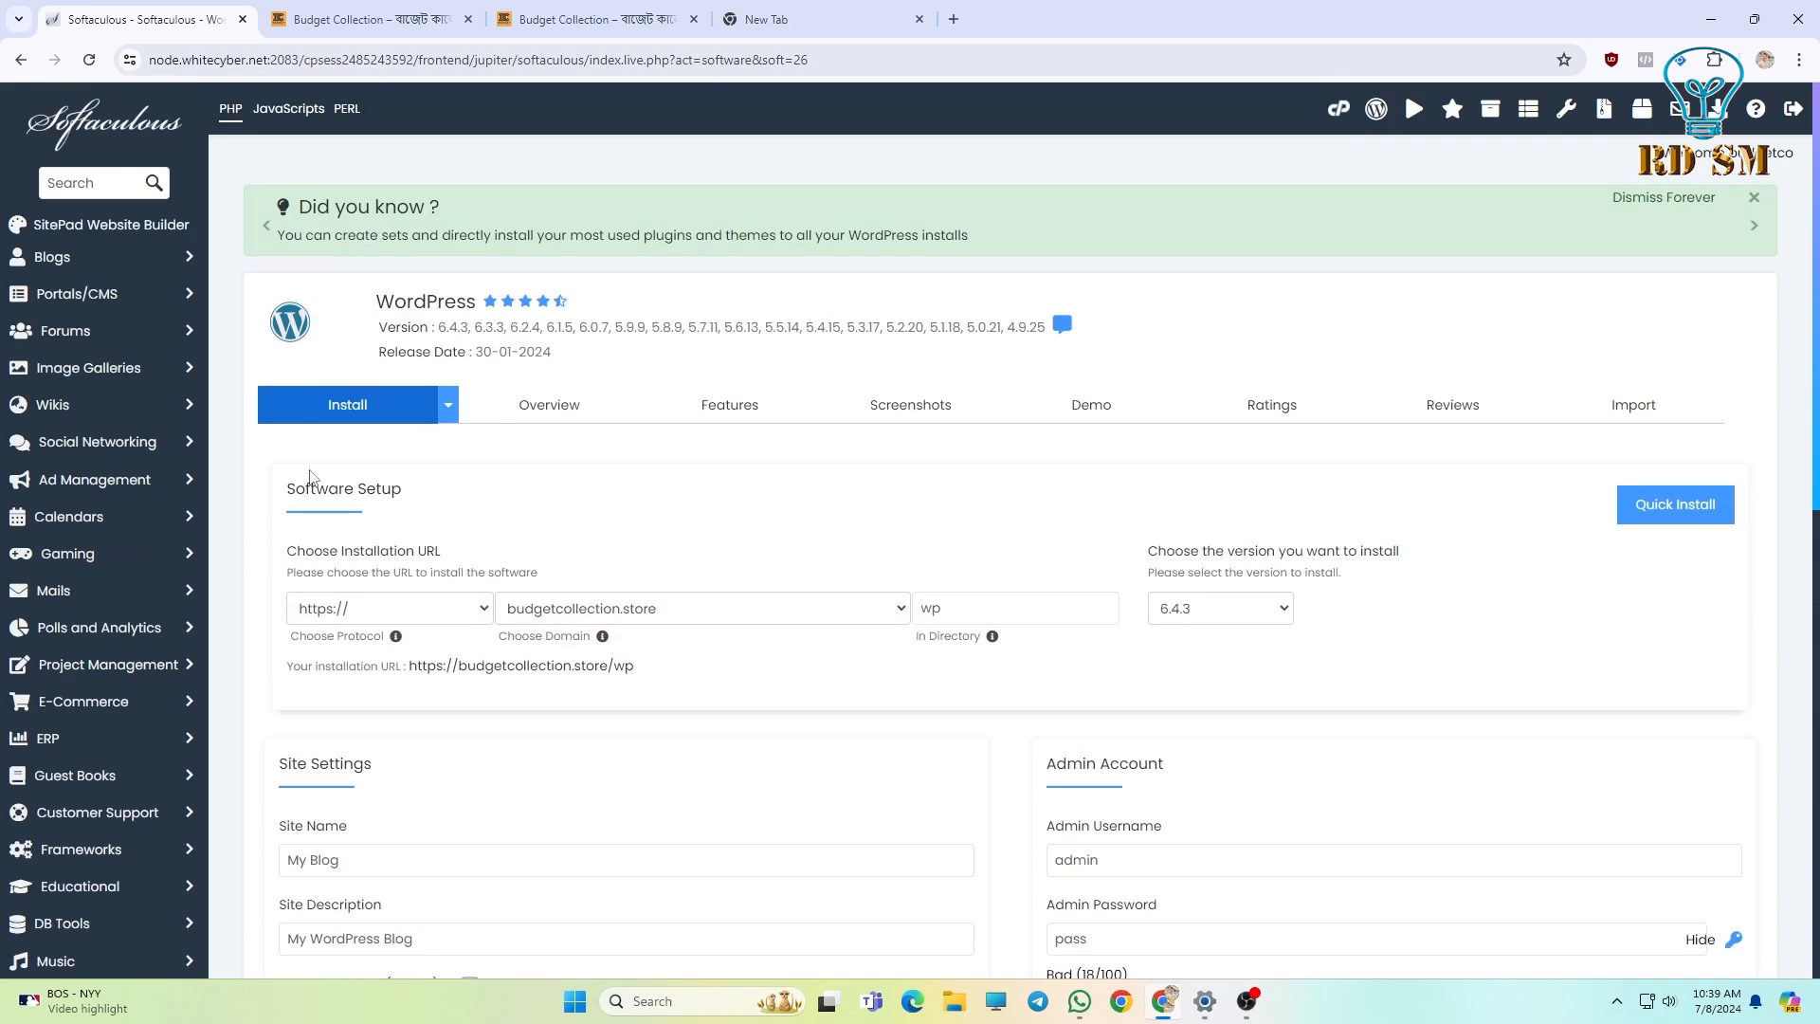
scroll(376, 601, "down", 1)
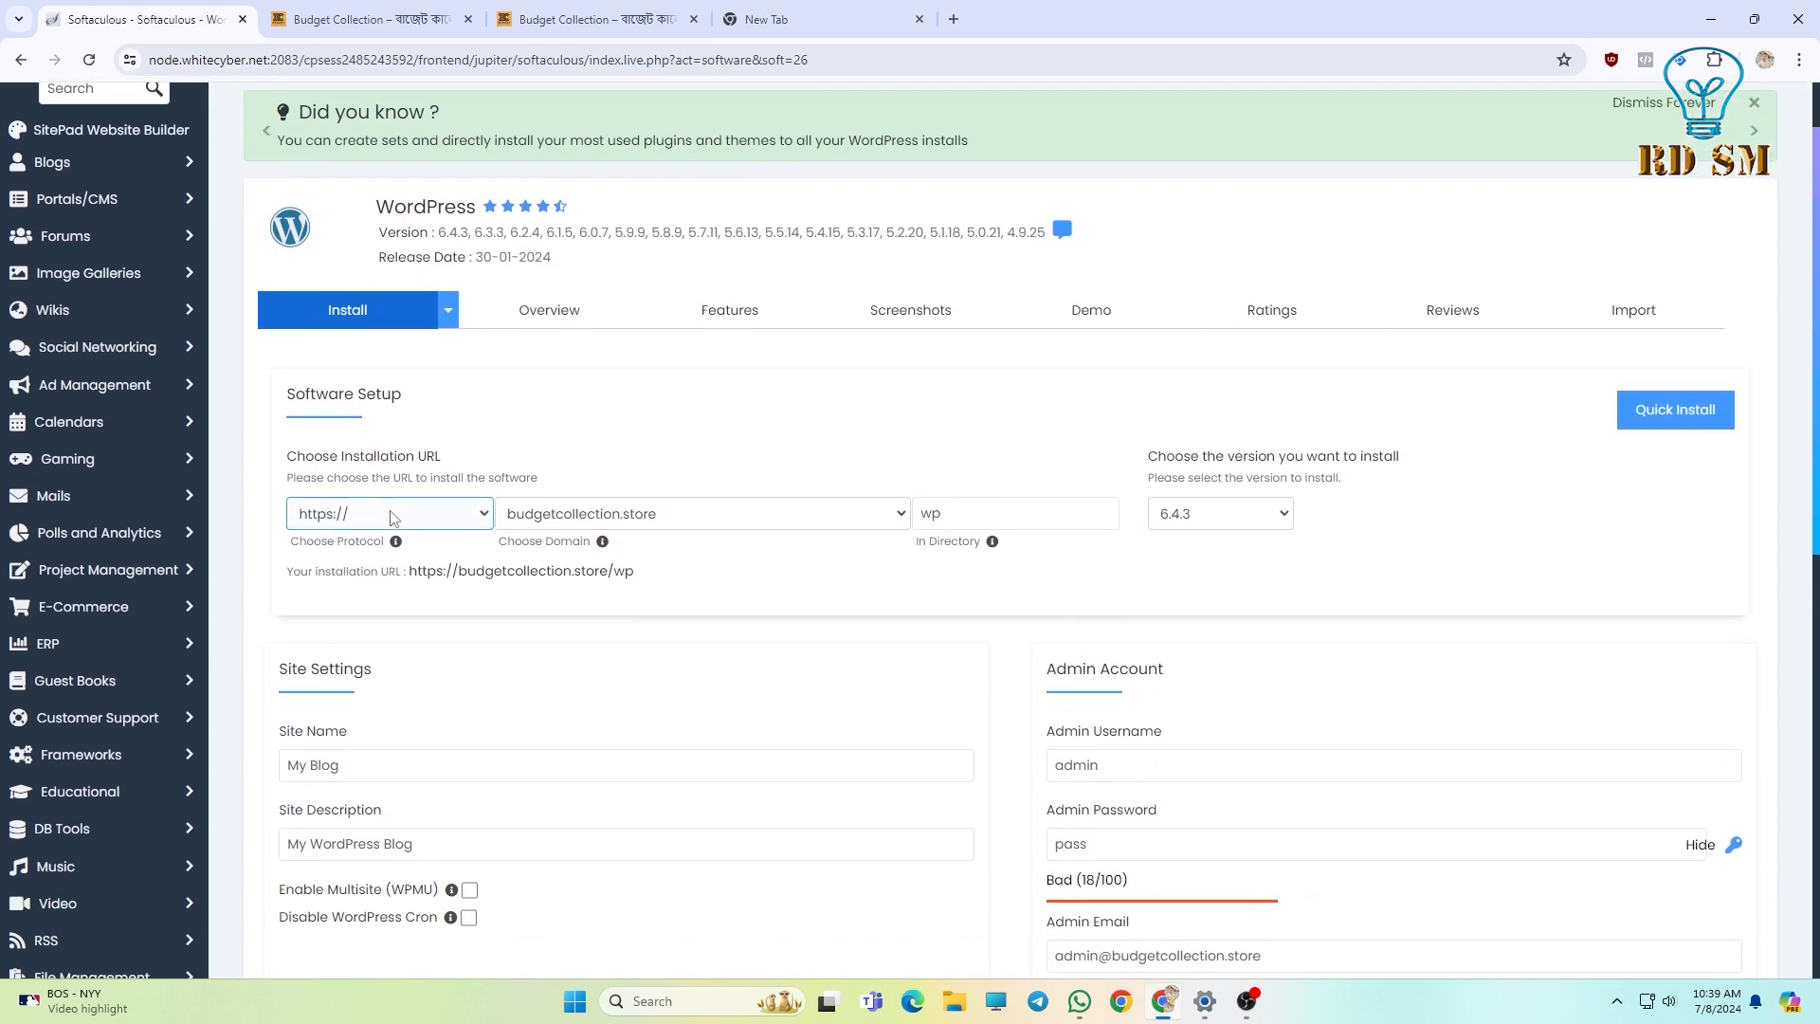
left_click(389, 515)
left_click(341, 603)
left_click(365, 514)
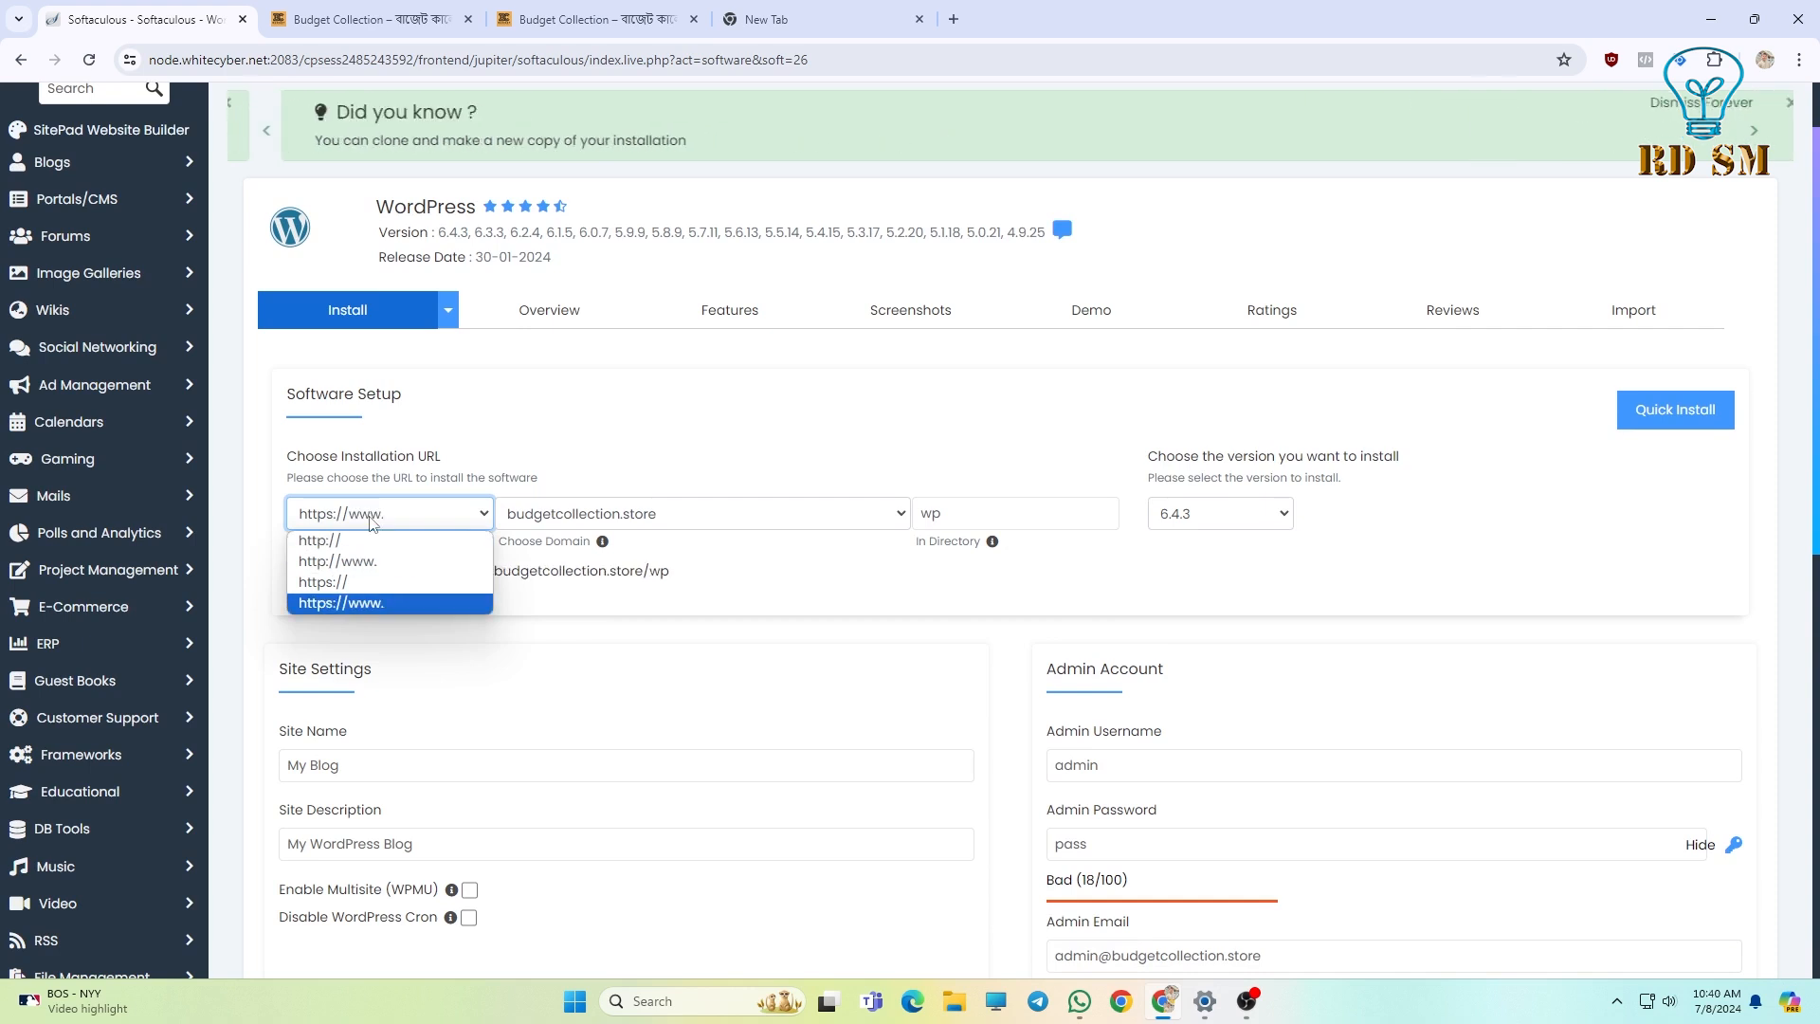
left_click(384, 583)
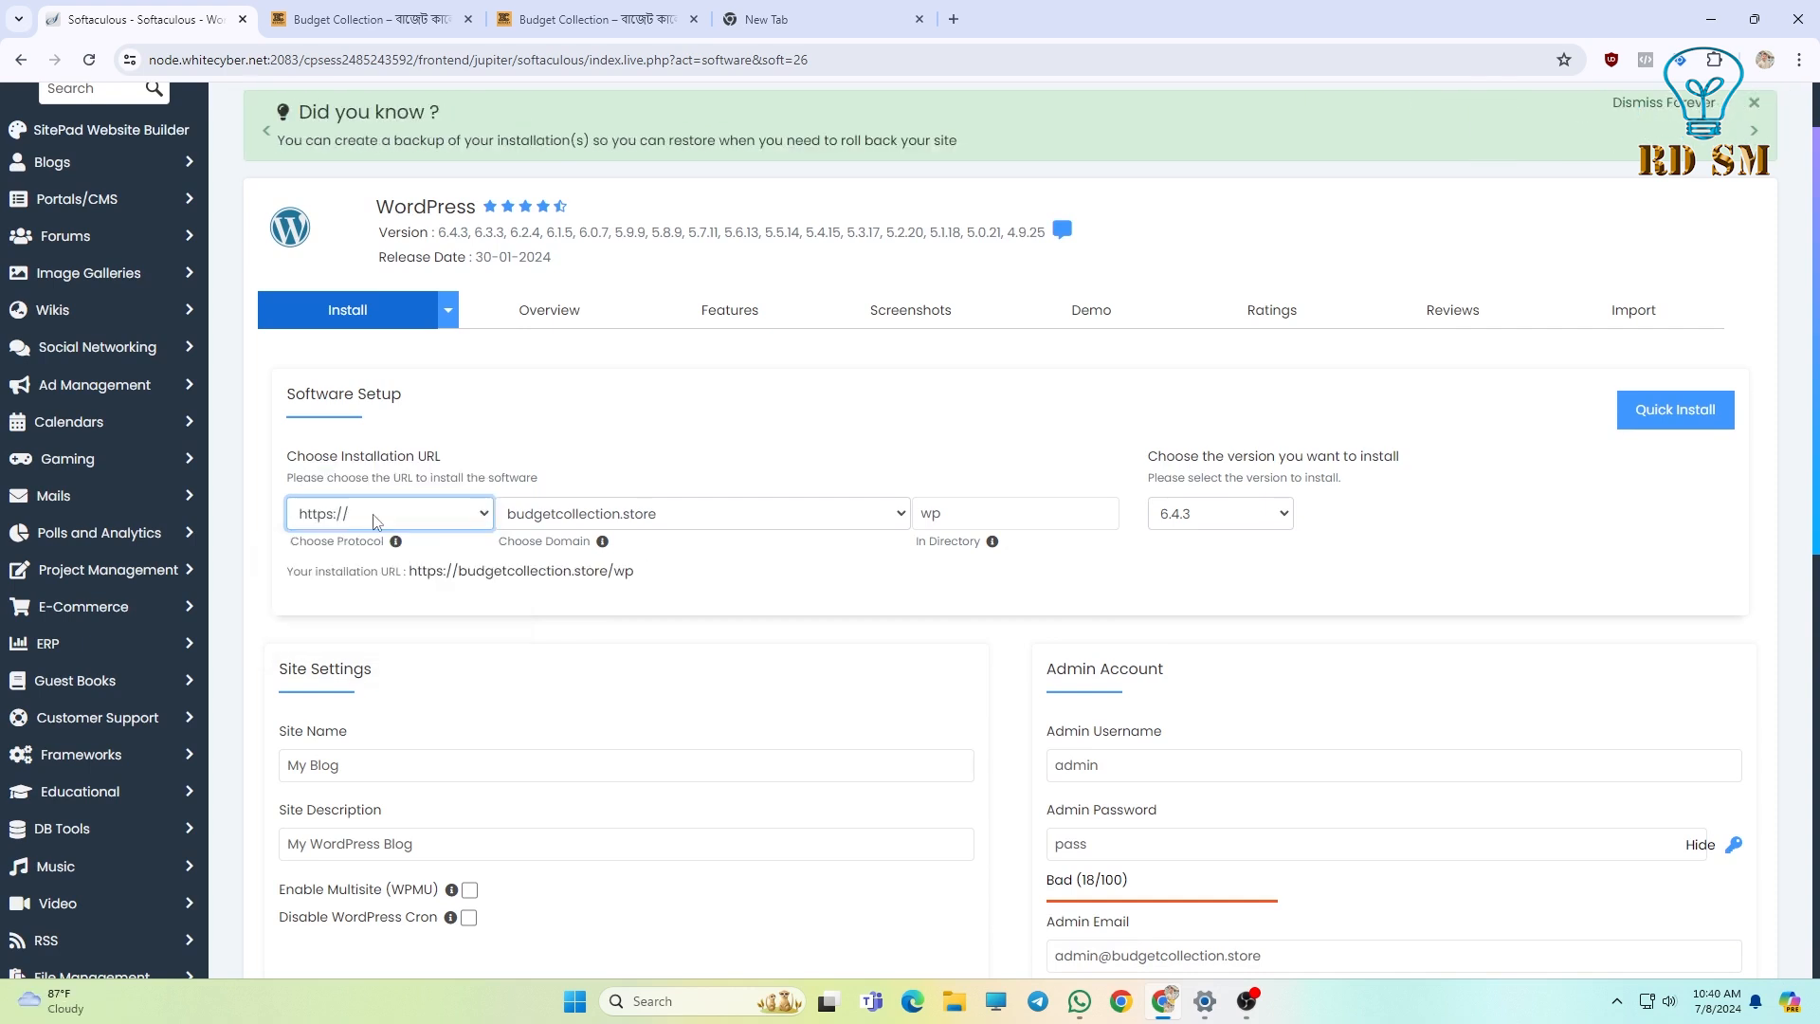
left_click(539, 523)
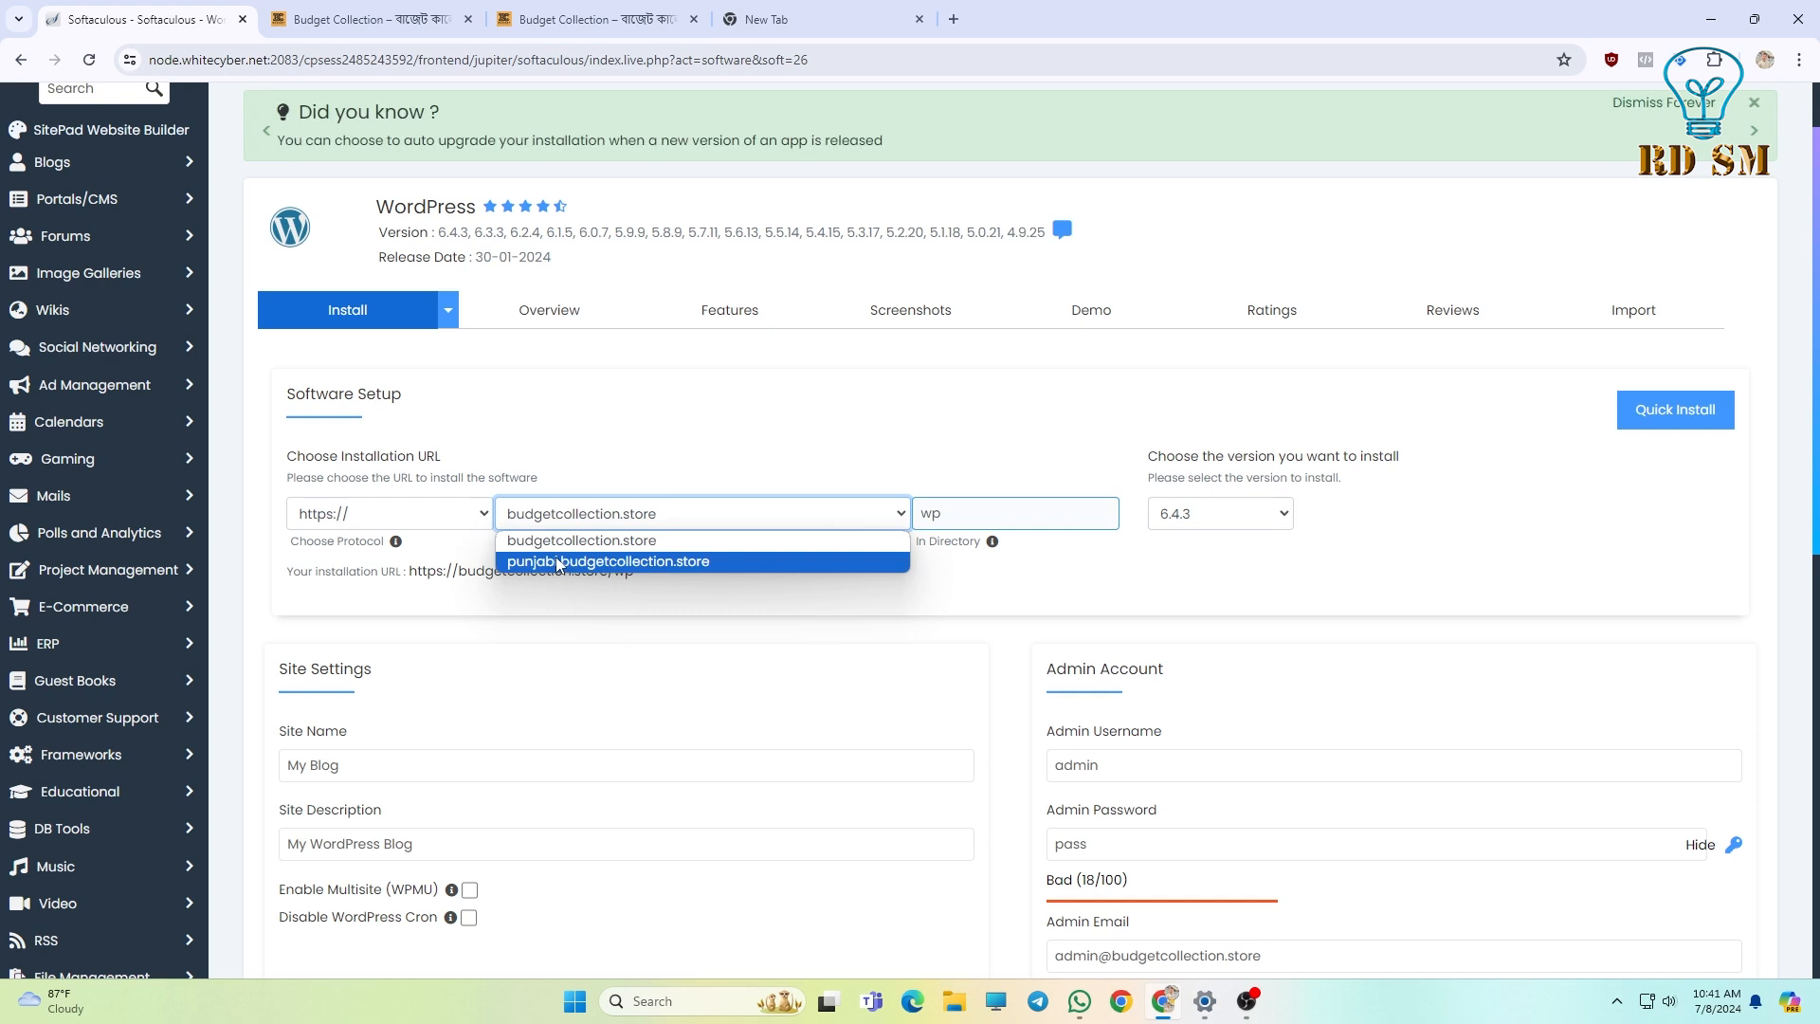
left_click(559, 563)
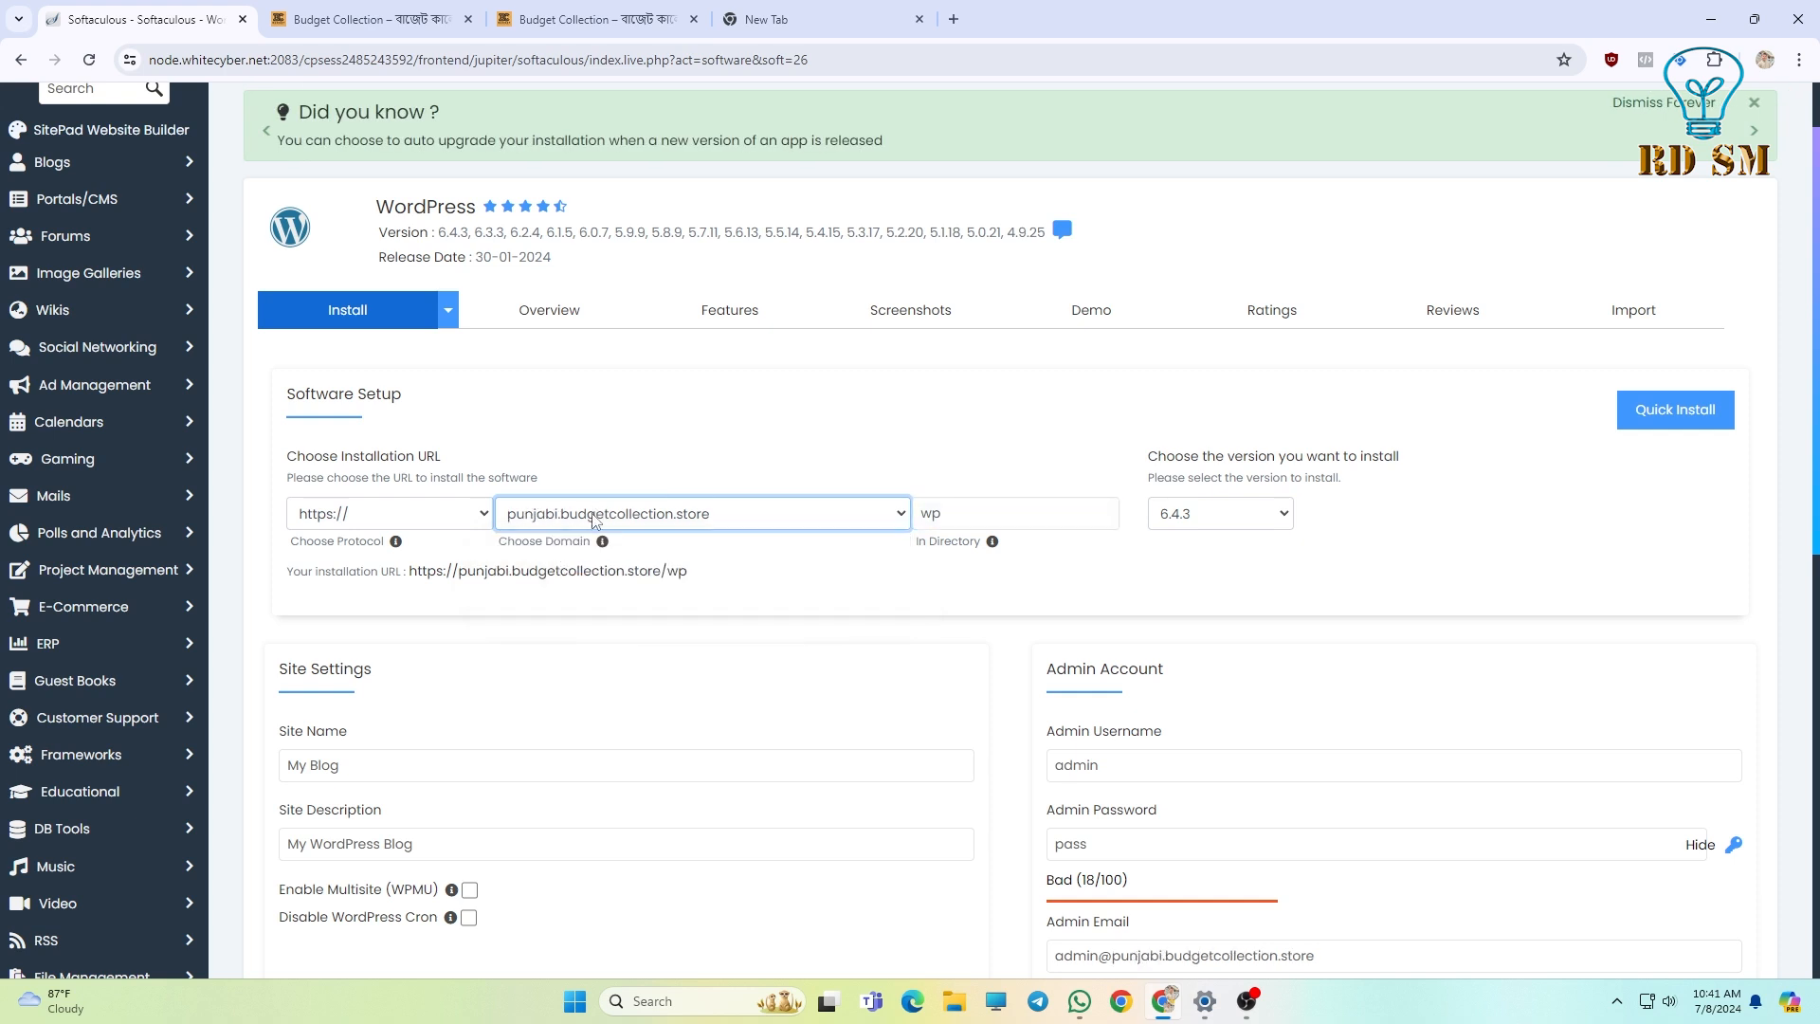
Delete 'wp' from the install directory and keep WordPress version 6.4.3.
double_click(924, 514)
key("BackSpace")
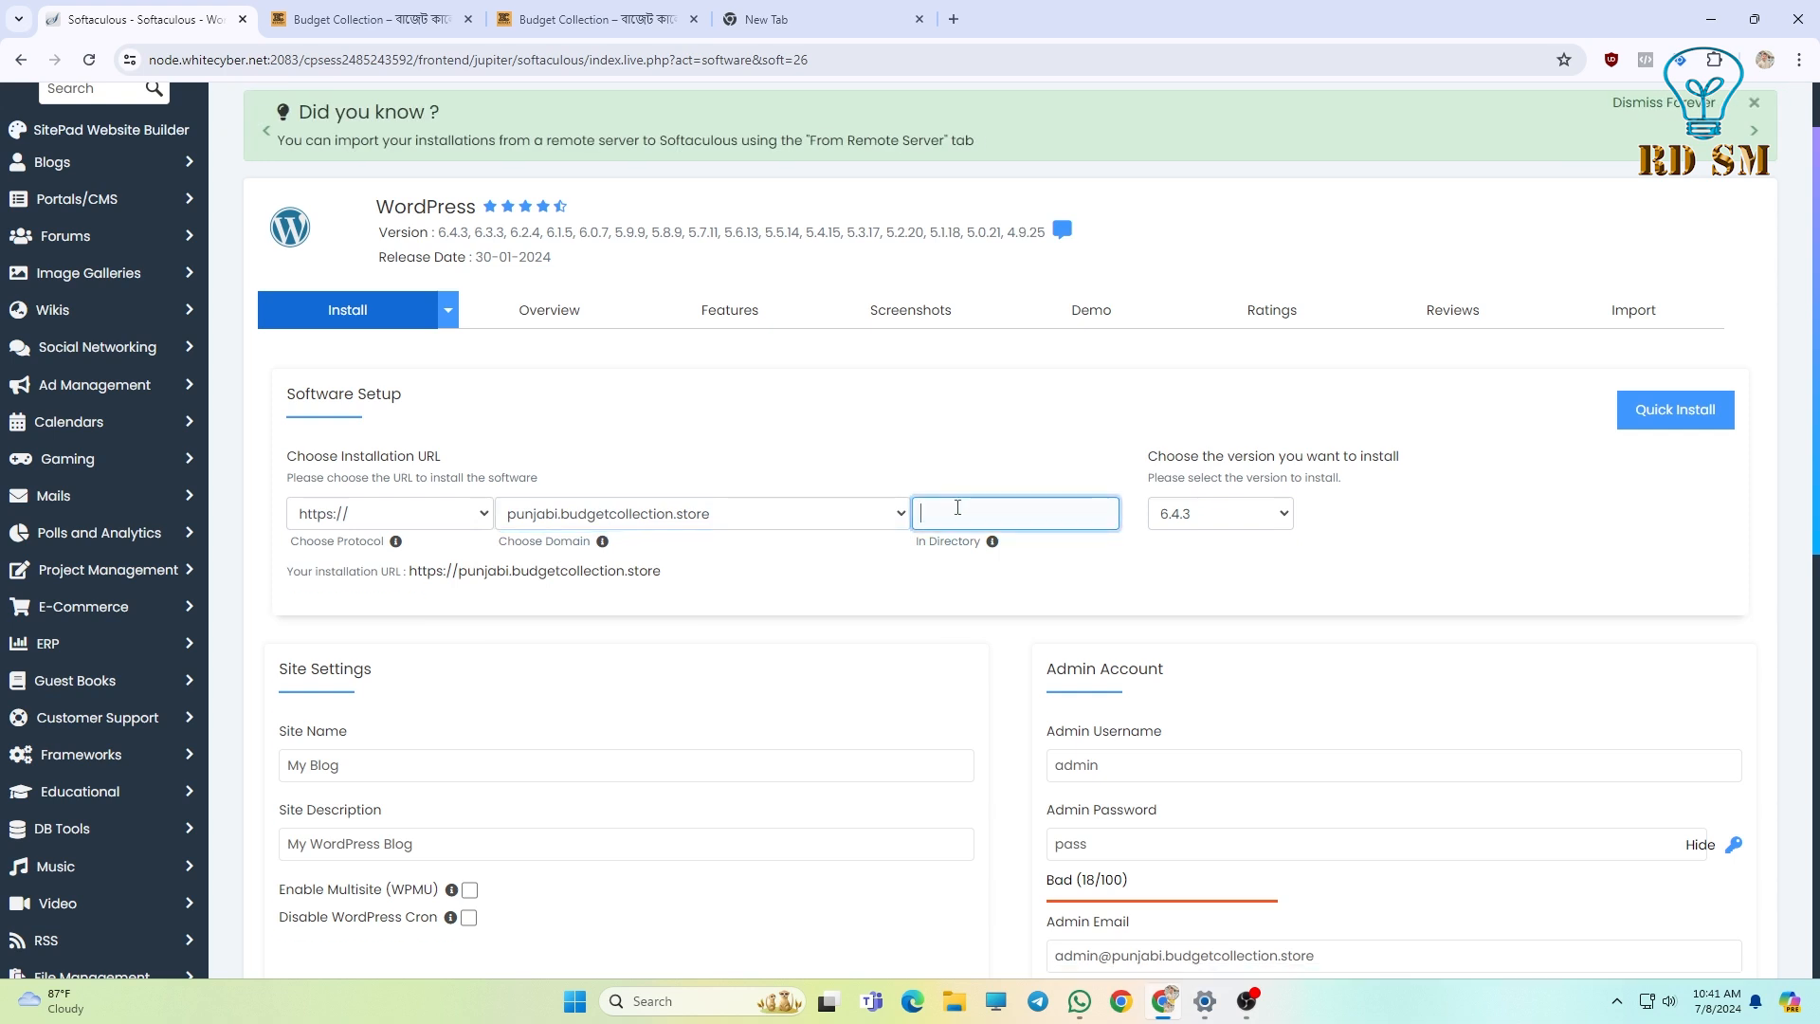
mouse_move(662, 572)
left_mouse_down()
mouse_move(425, 585)
mouse_move(673, 577)
left_mouse_up()
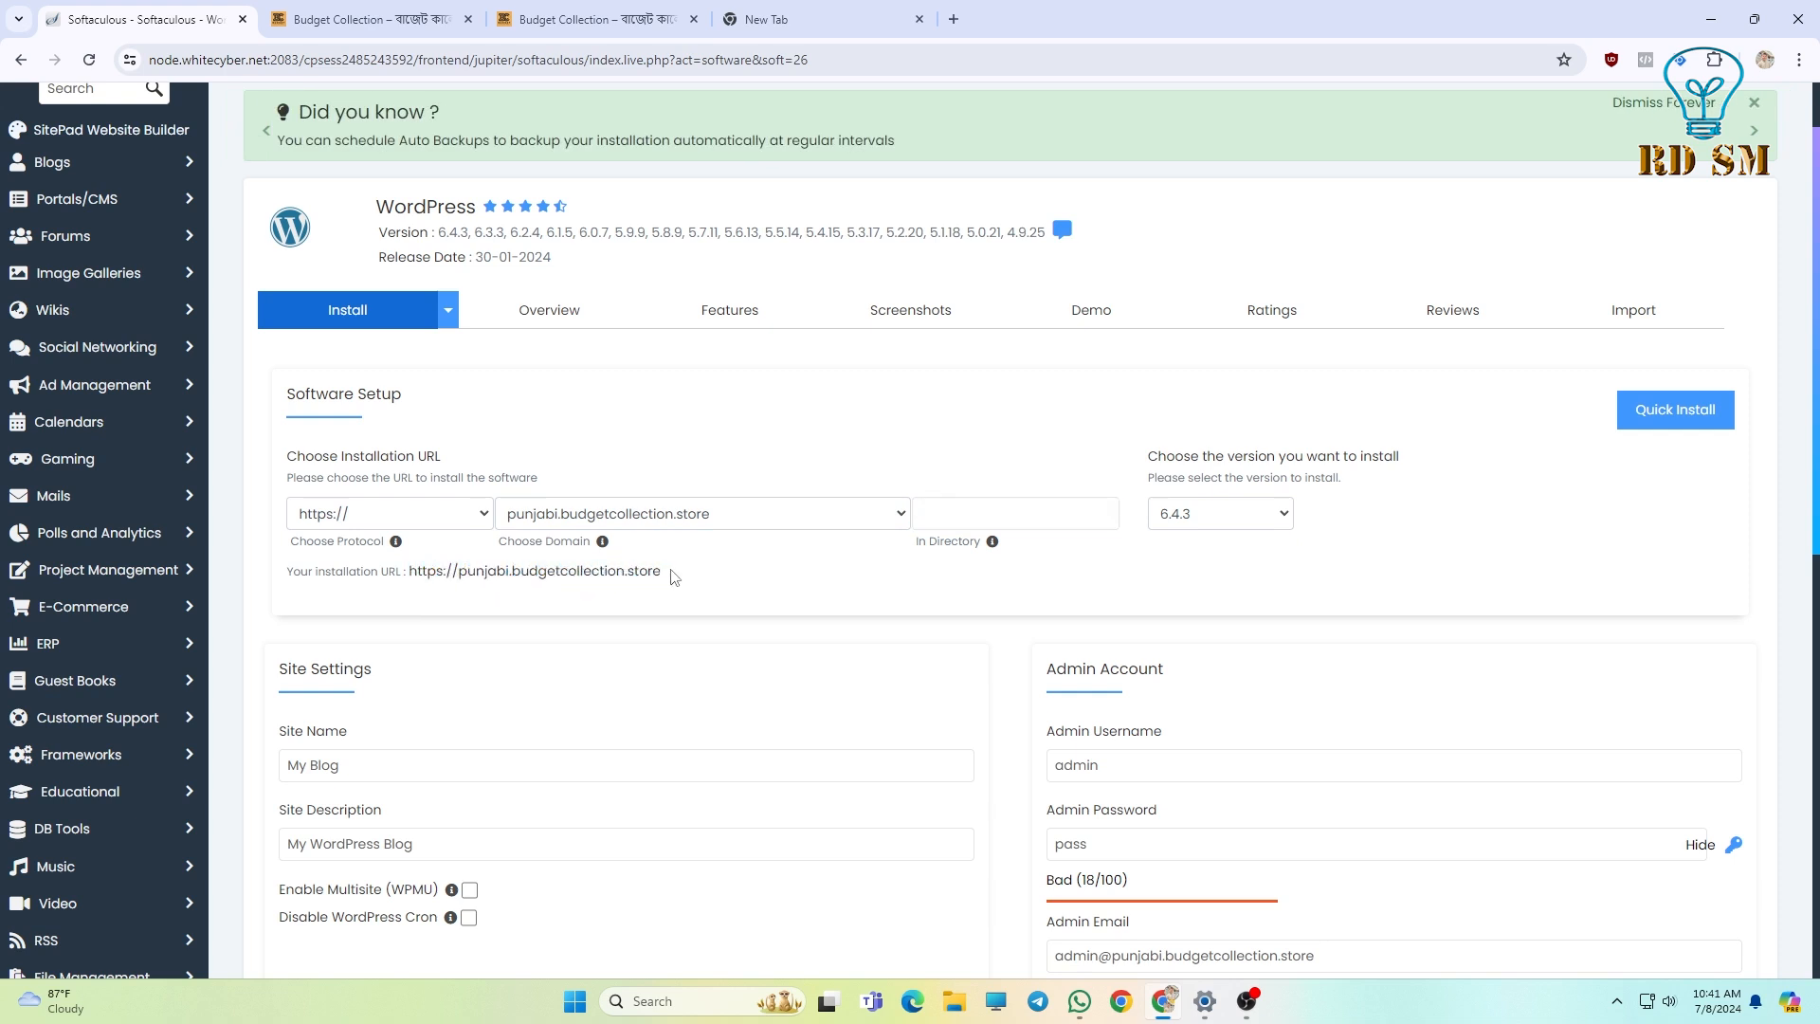
left_click(1197, 517)
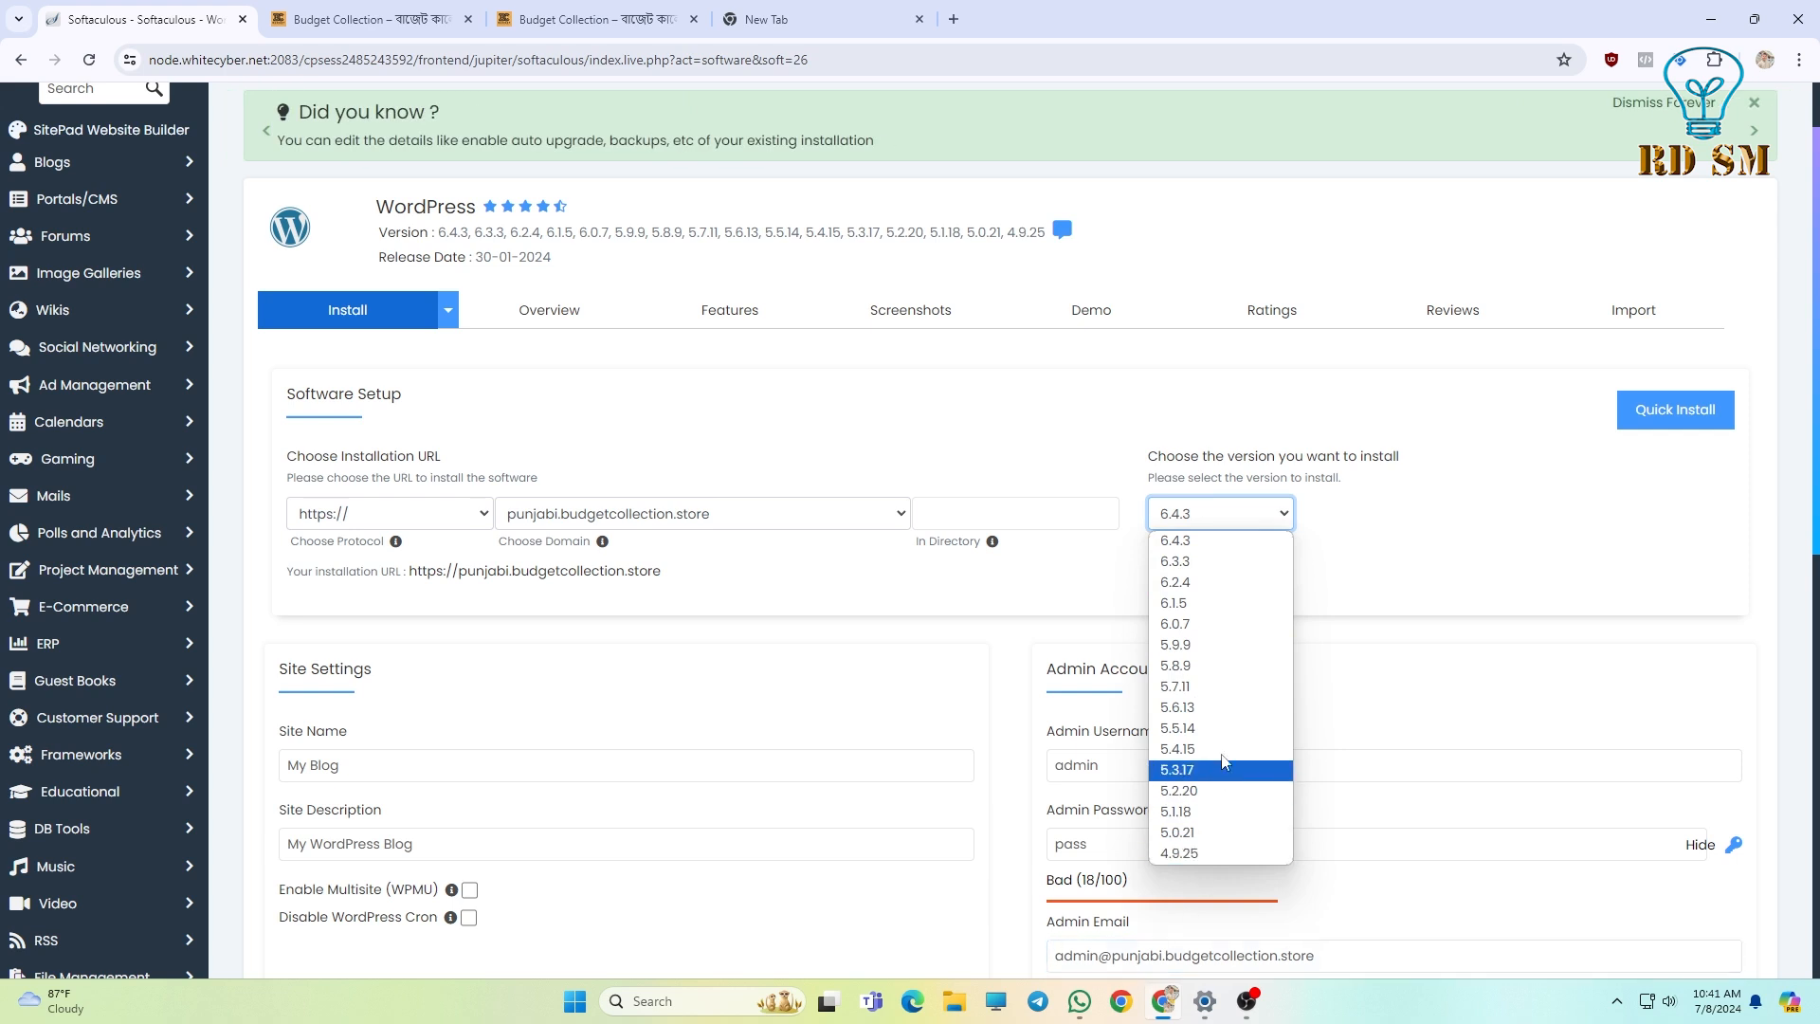
left_click(1199, 539)
left_click(1194, 522)
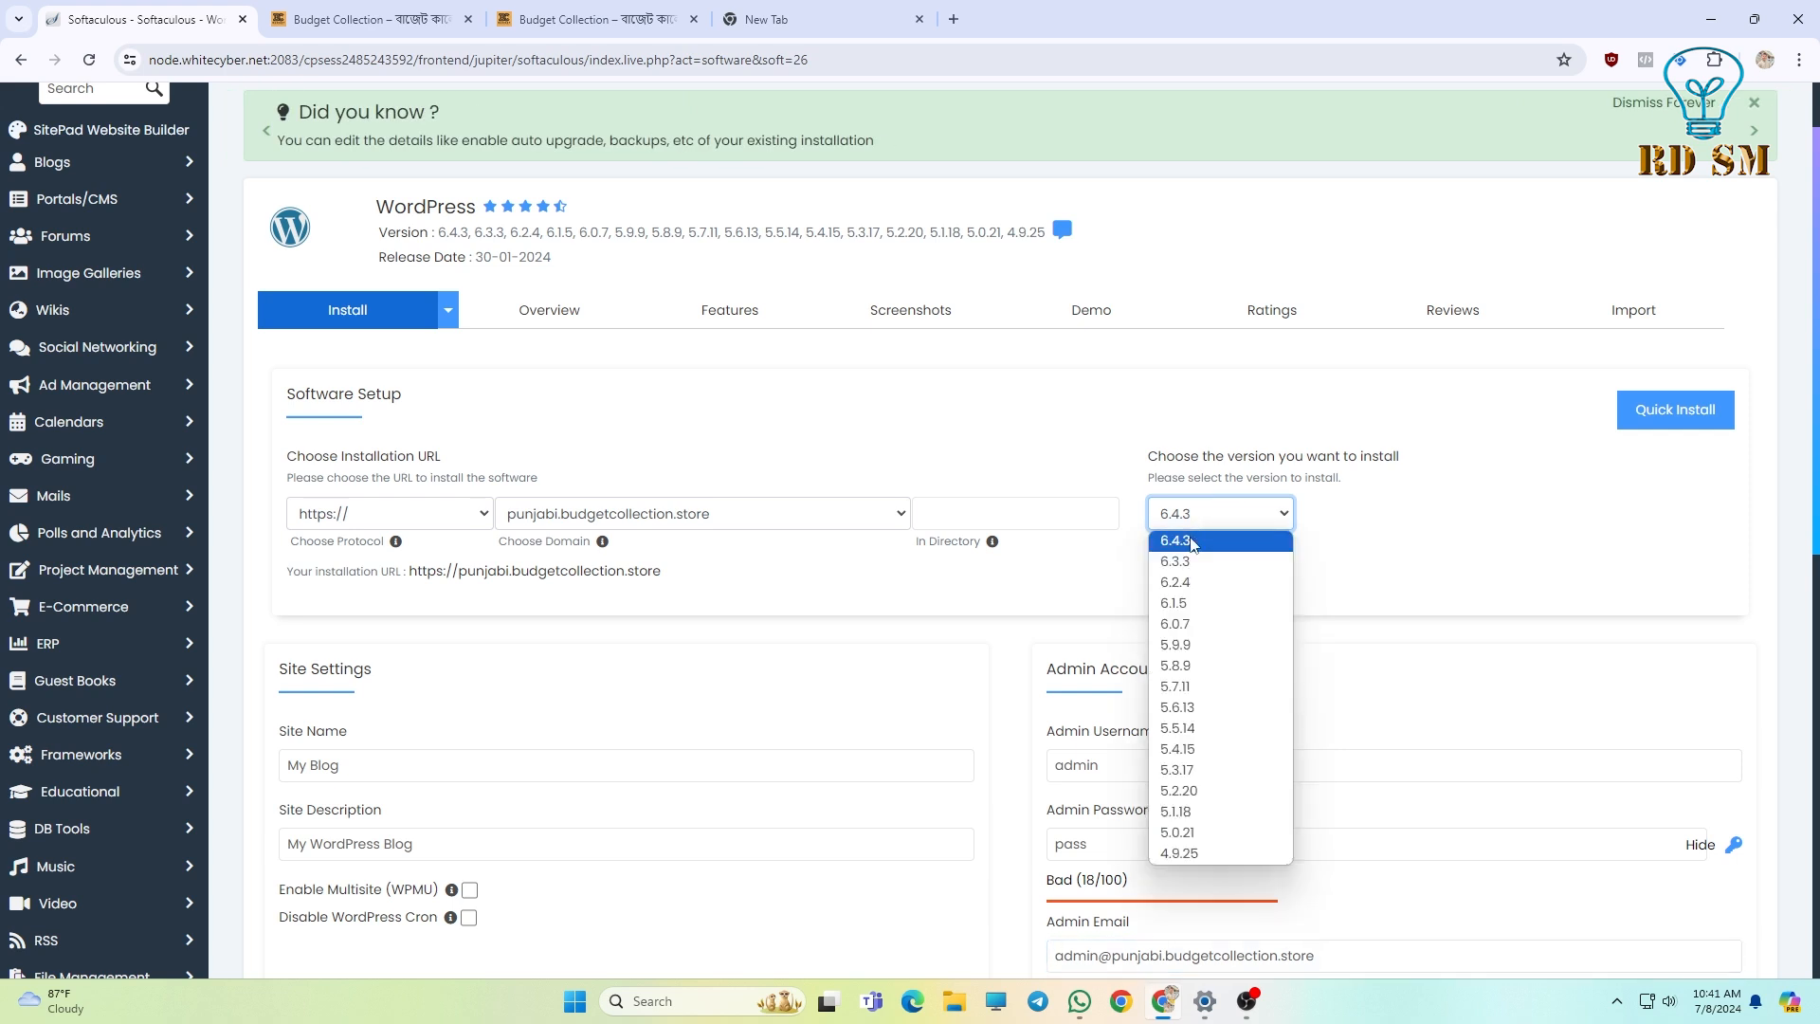
left_click(1192, 542)
scroll(589, 516, "down", 2)
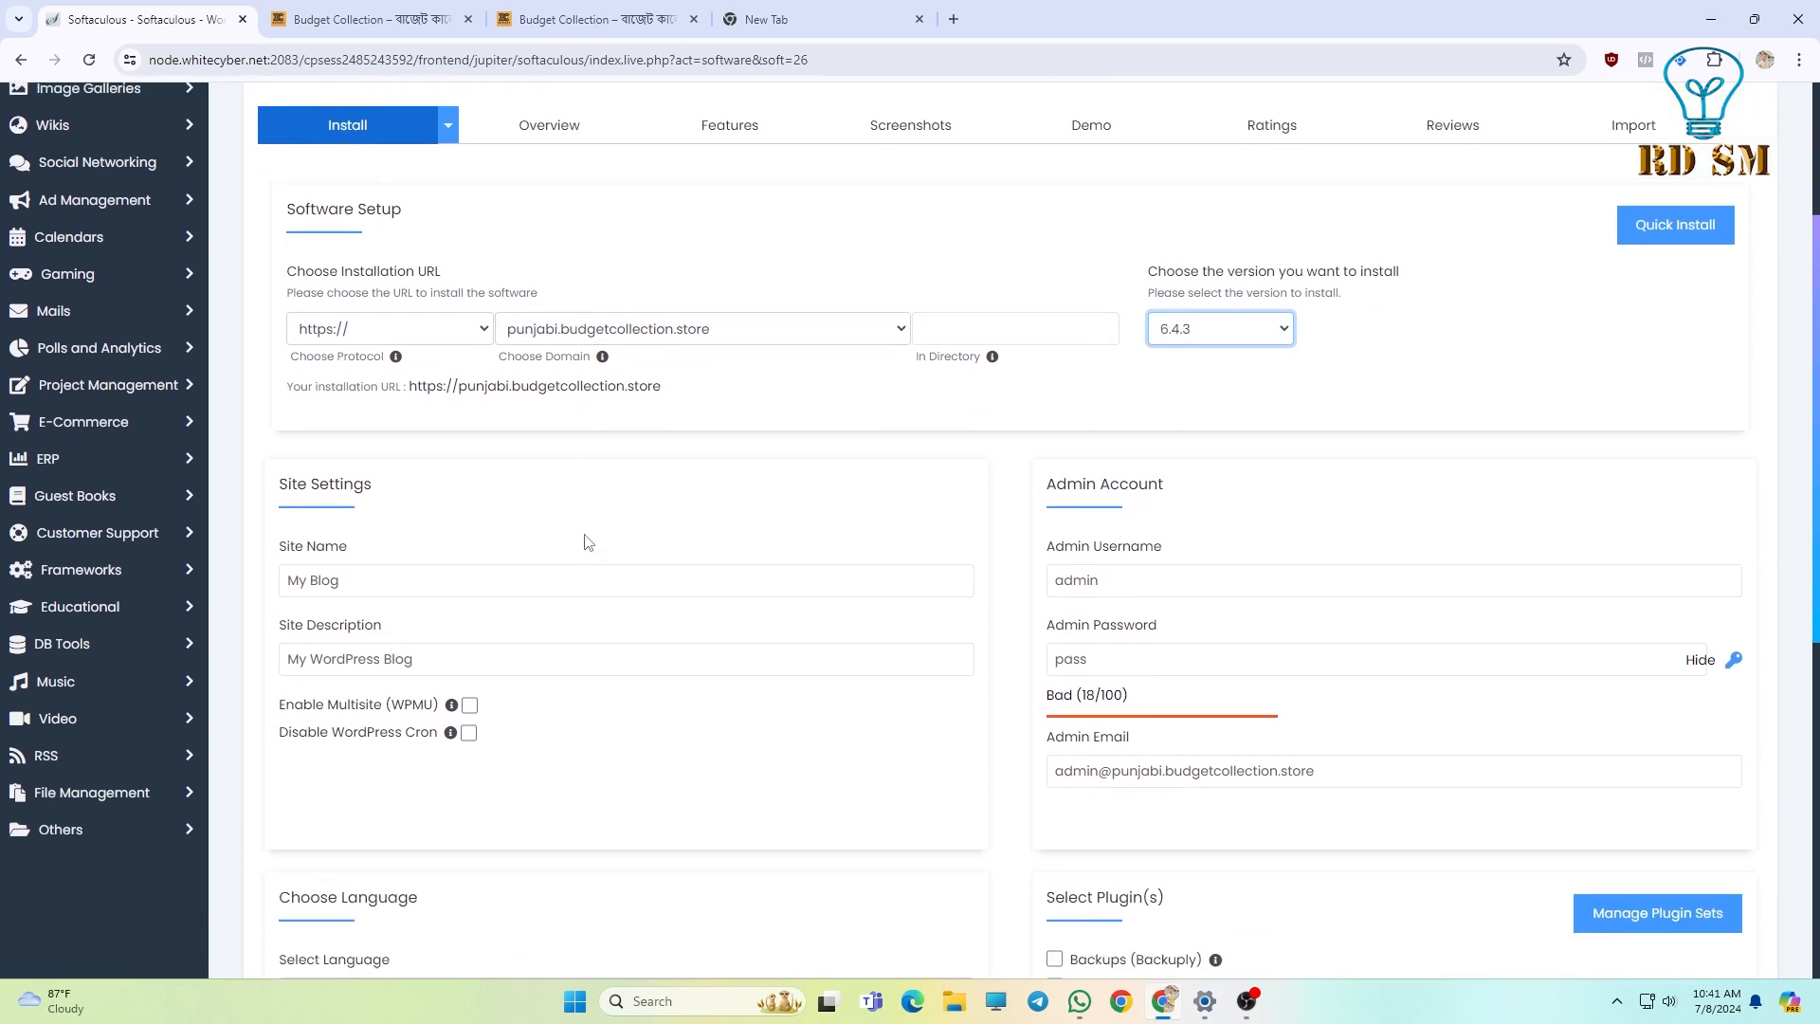
Replace 'My Blog' and 'My WordPress Blog' with 'punjabi' as the site name and description.
left_click(290, 576)
left_click_drag(283, 551, 418, 565)
left_click(418, 582)
mouse_move(288, 577)
left_mouse_down()
mouse_move(331, 578)
mouse_move(280, 566)
left_mouse_up()
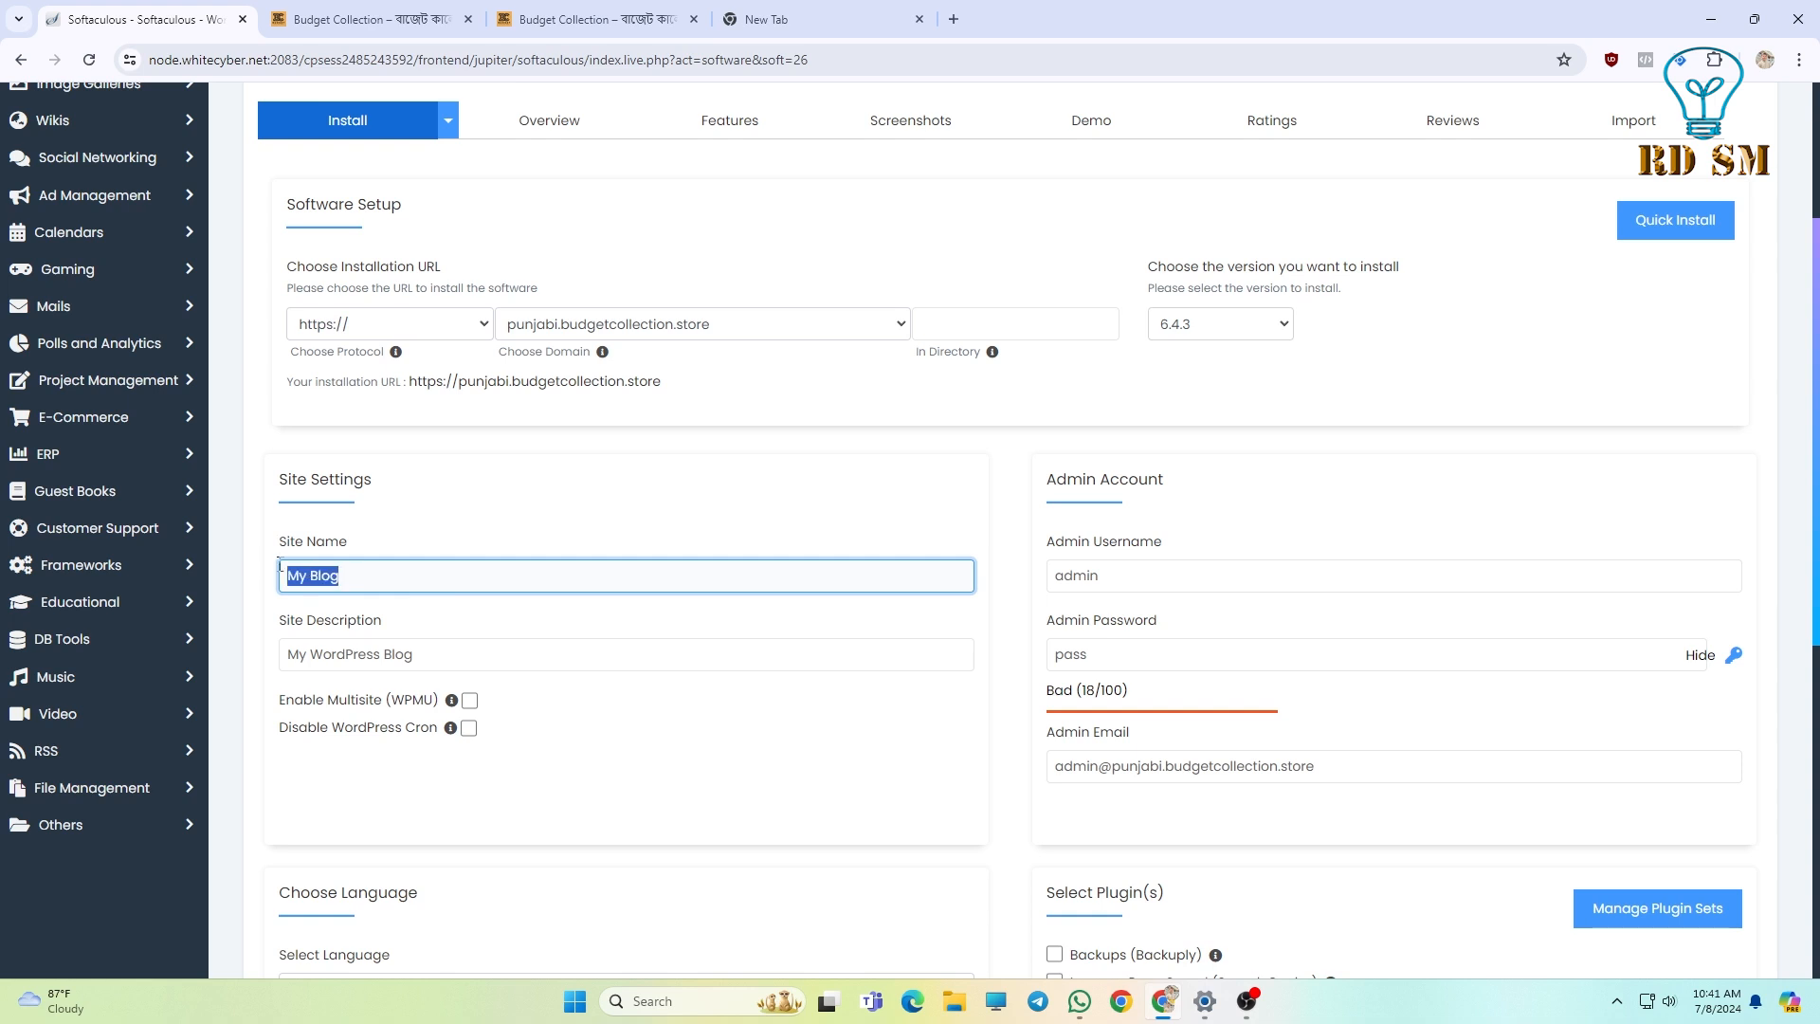
type("punjabi")
left_click_drag(439, 653, 290, 653)
left_click_drag(428, 653, 209, 636)
type("punjabi")
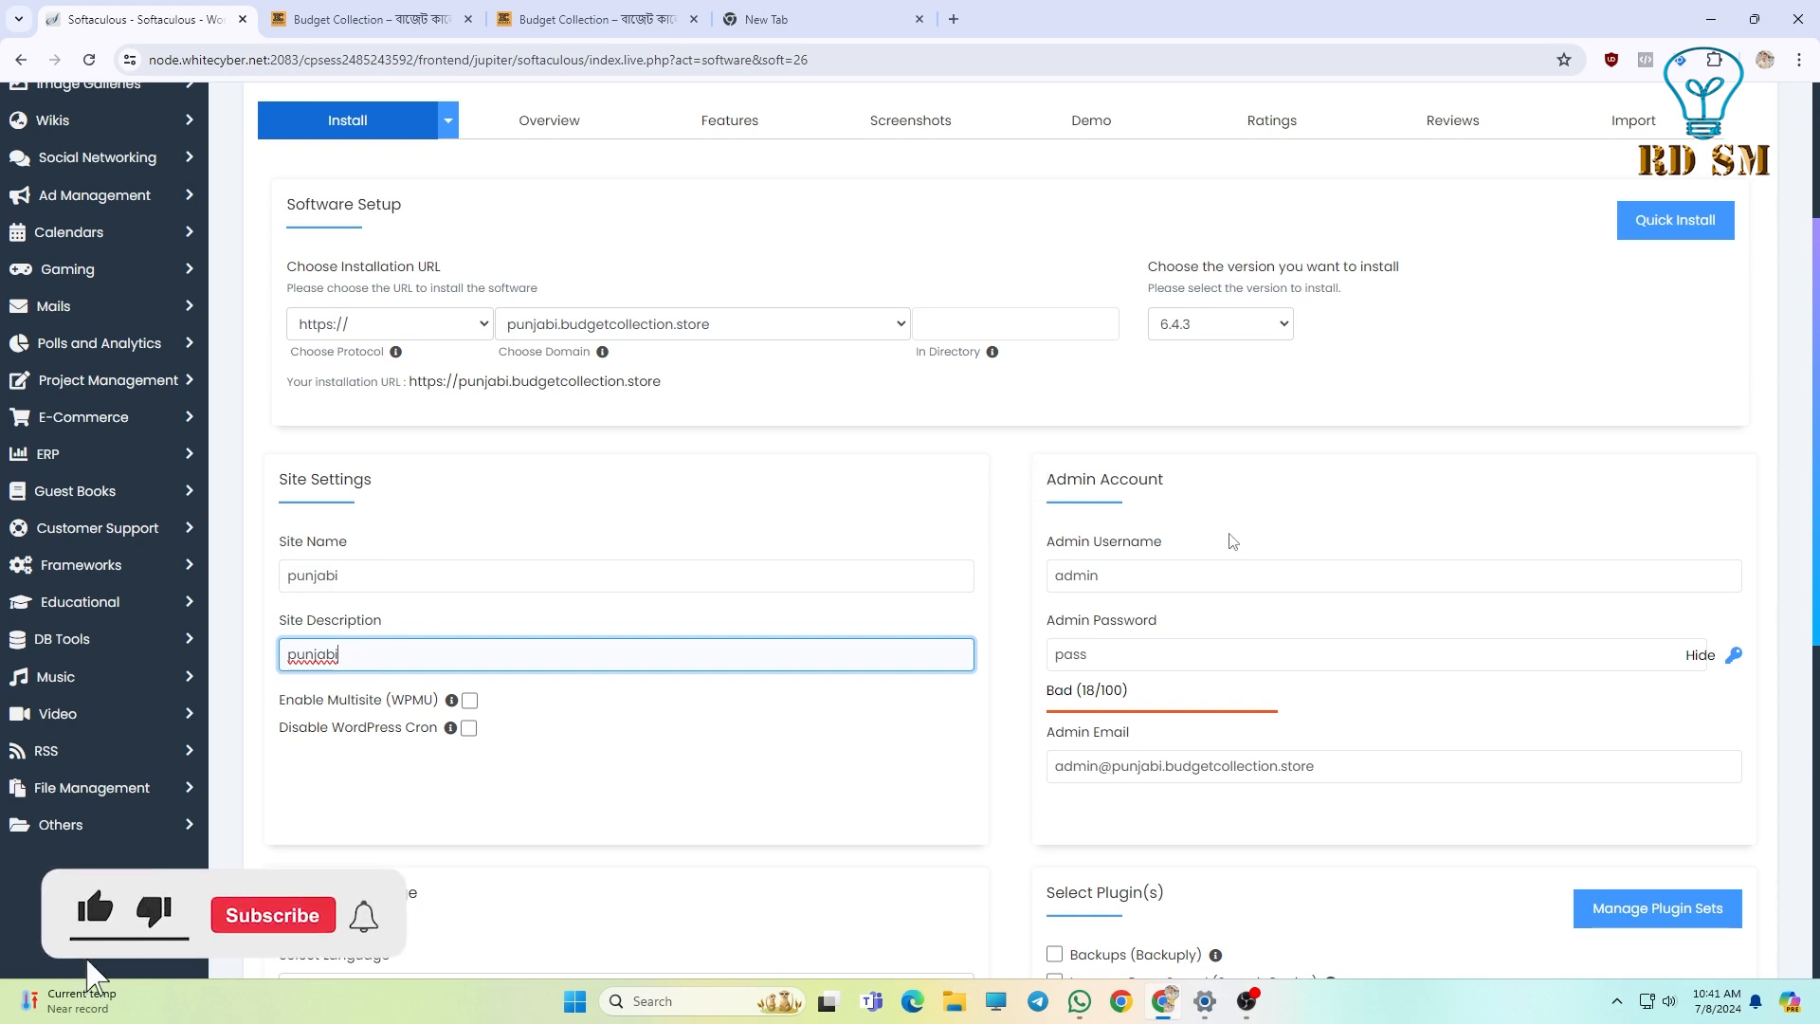
scroll(1232, 531, "down", 2)
scroll(1223, 550, "up", 1)
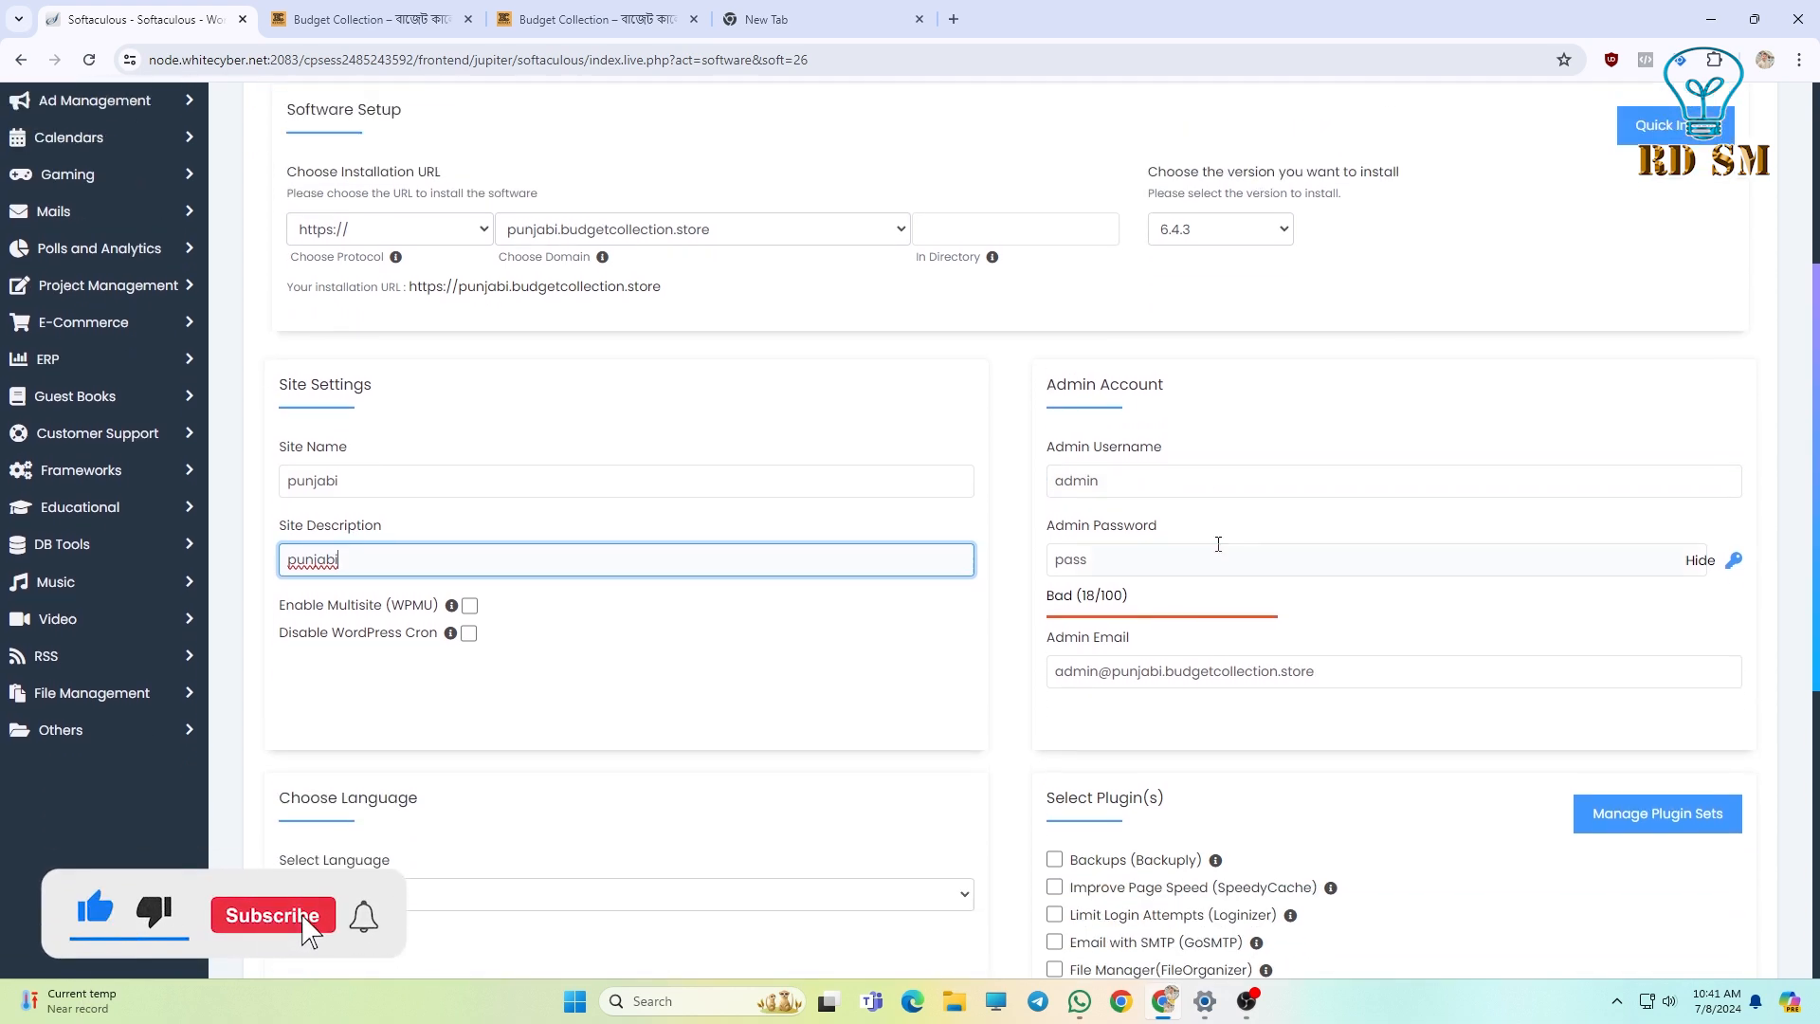
Set the admin username to 'punjabi' and enter a new admin password rated Good (51/100).
left_click(1121, 481)
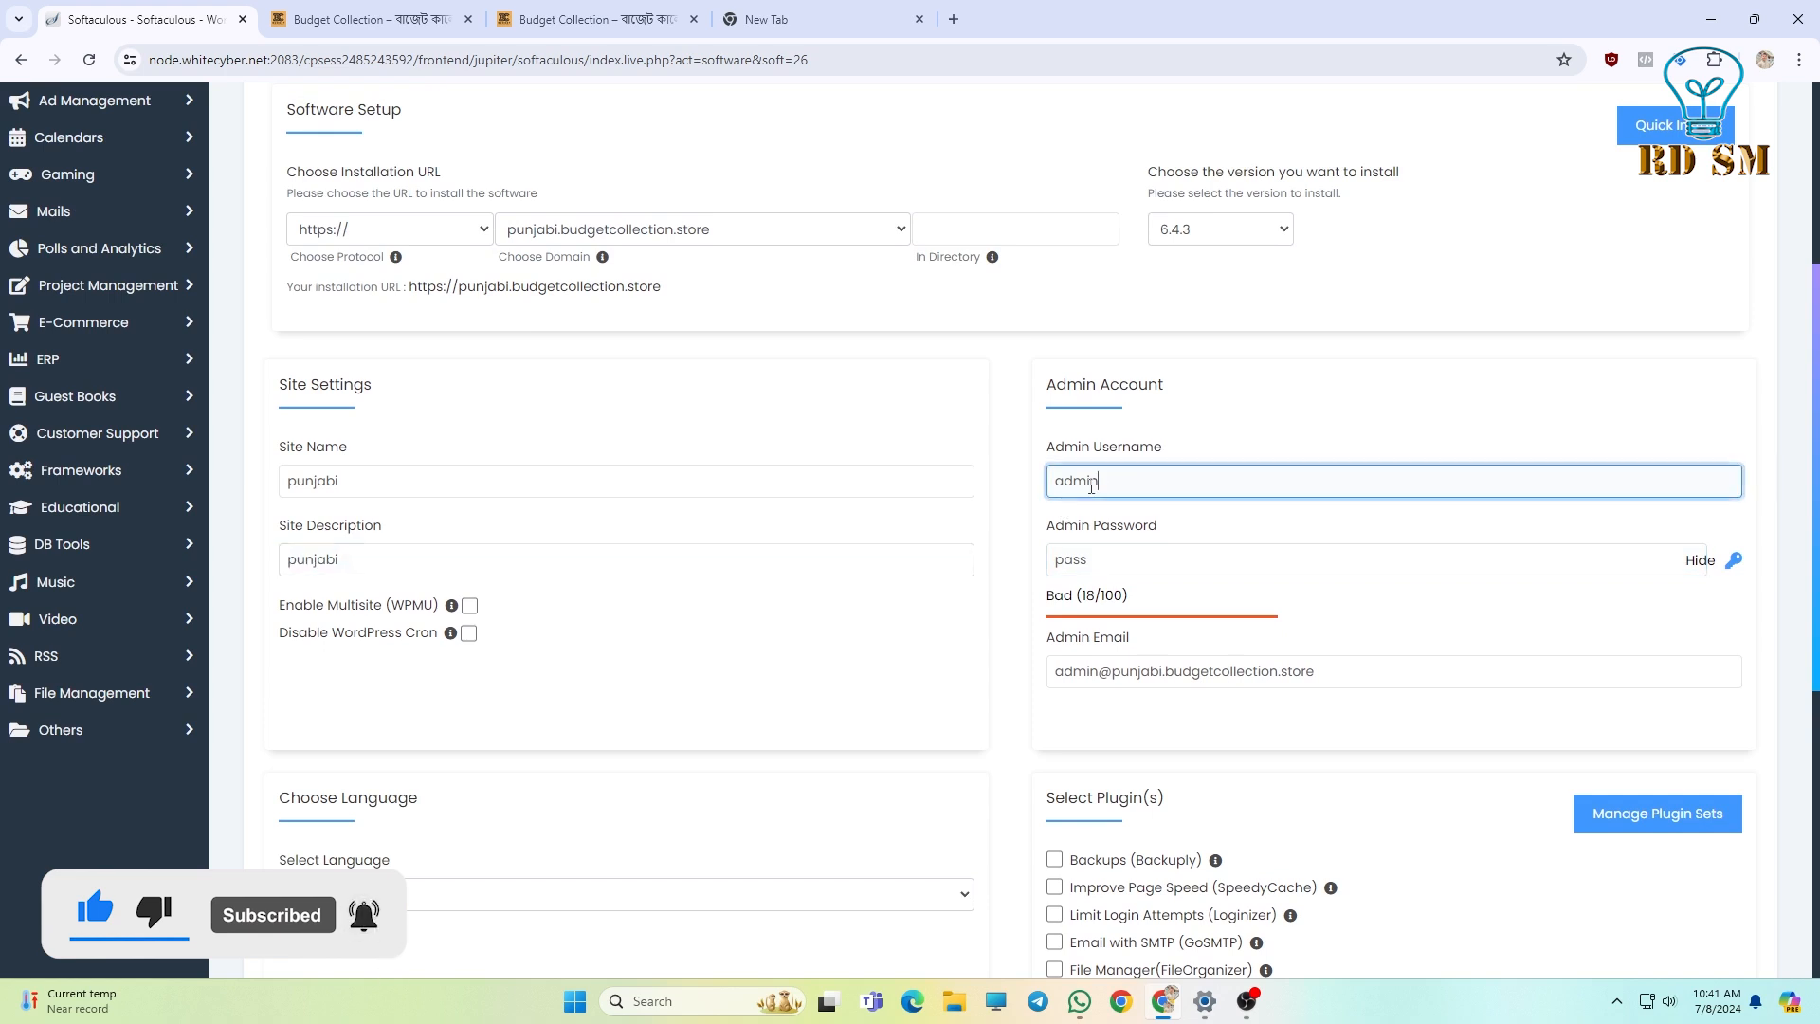
left_click_drag(1153, 469, 1049, 490)
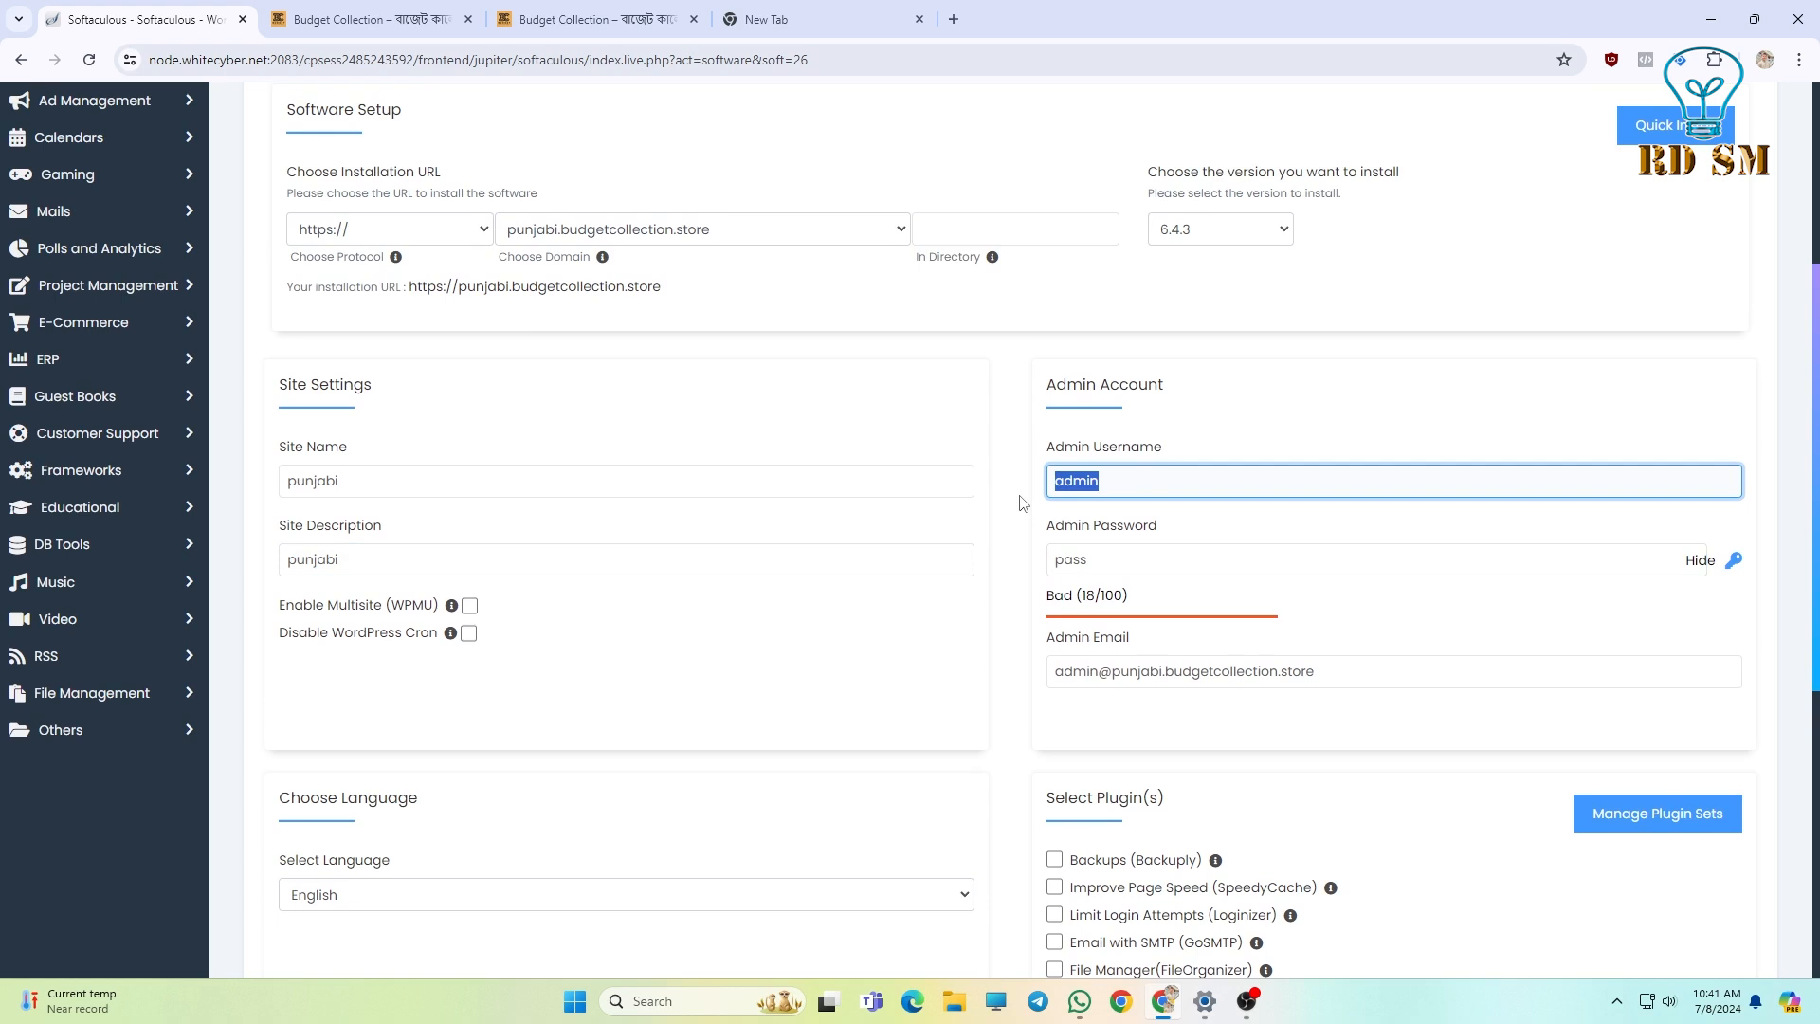
type("punjabi")
left_click(1118, 560)
left_click_drag(1096, 559, 1023, 573)
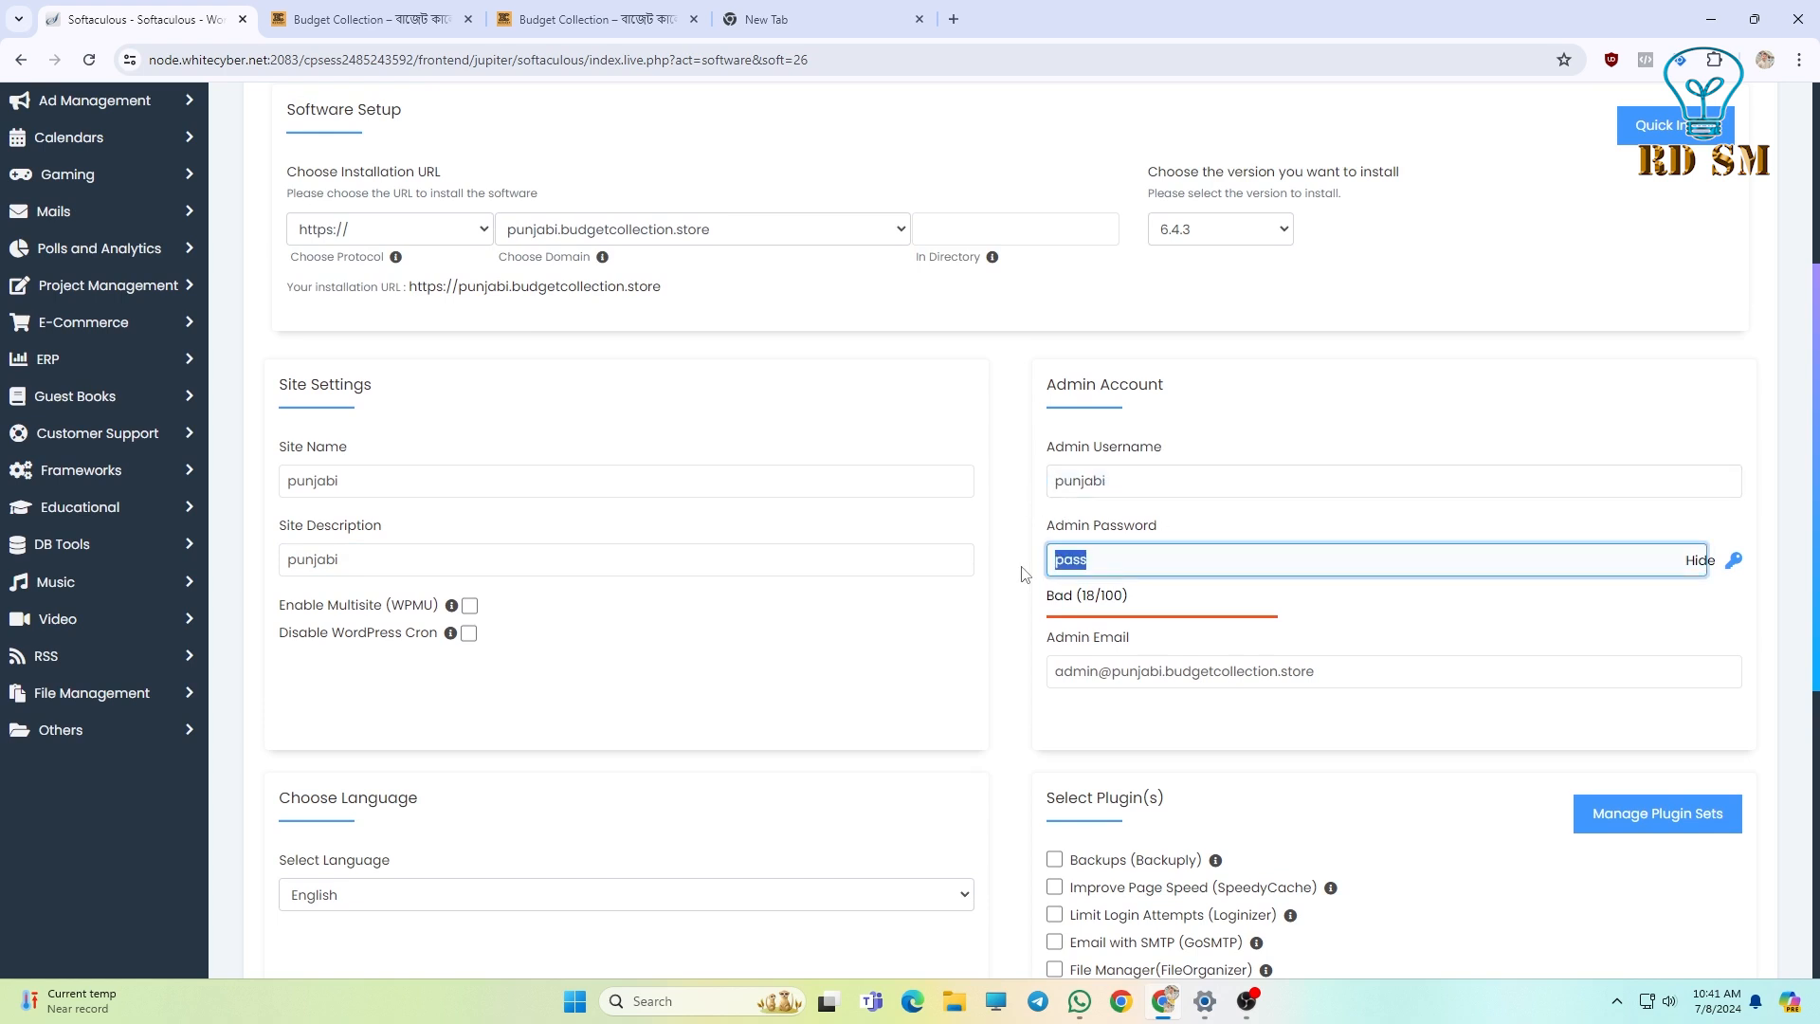
left_click(1699, 560)
left_click_drag(1188, 557, 1041, 566)
key("BackSpace")
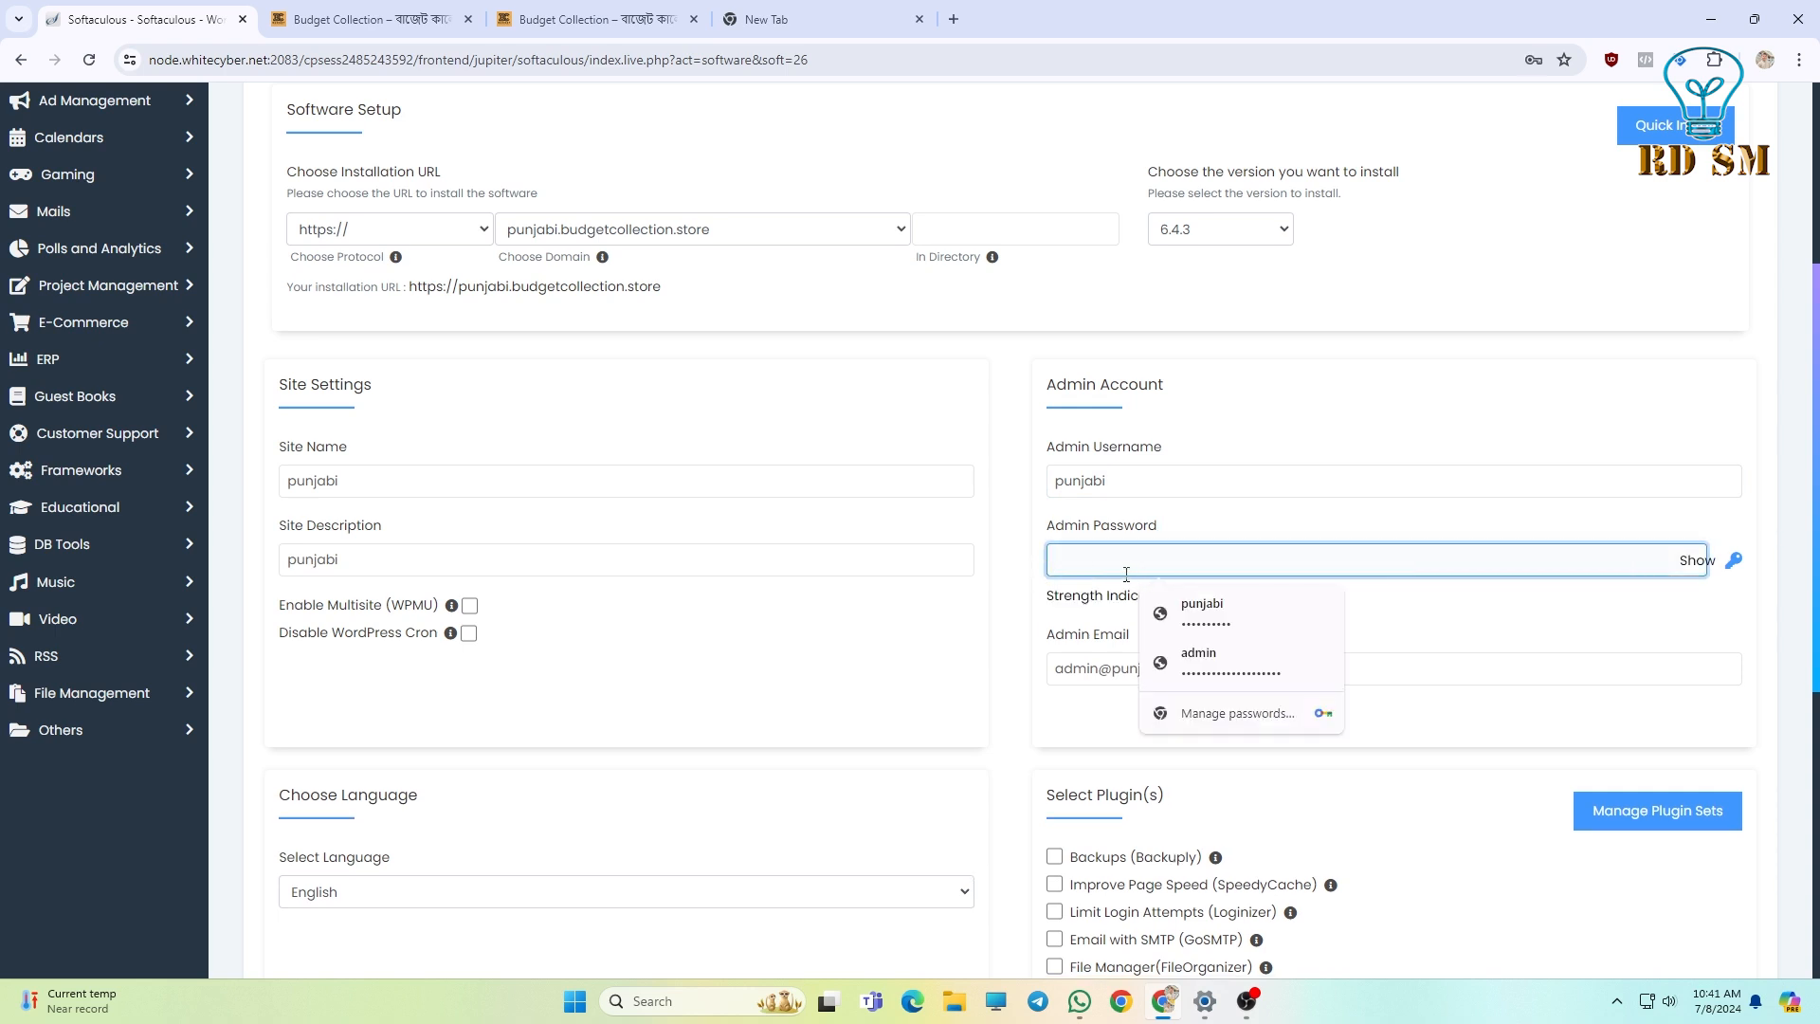
type("12345")
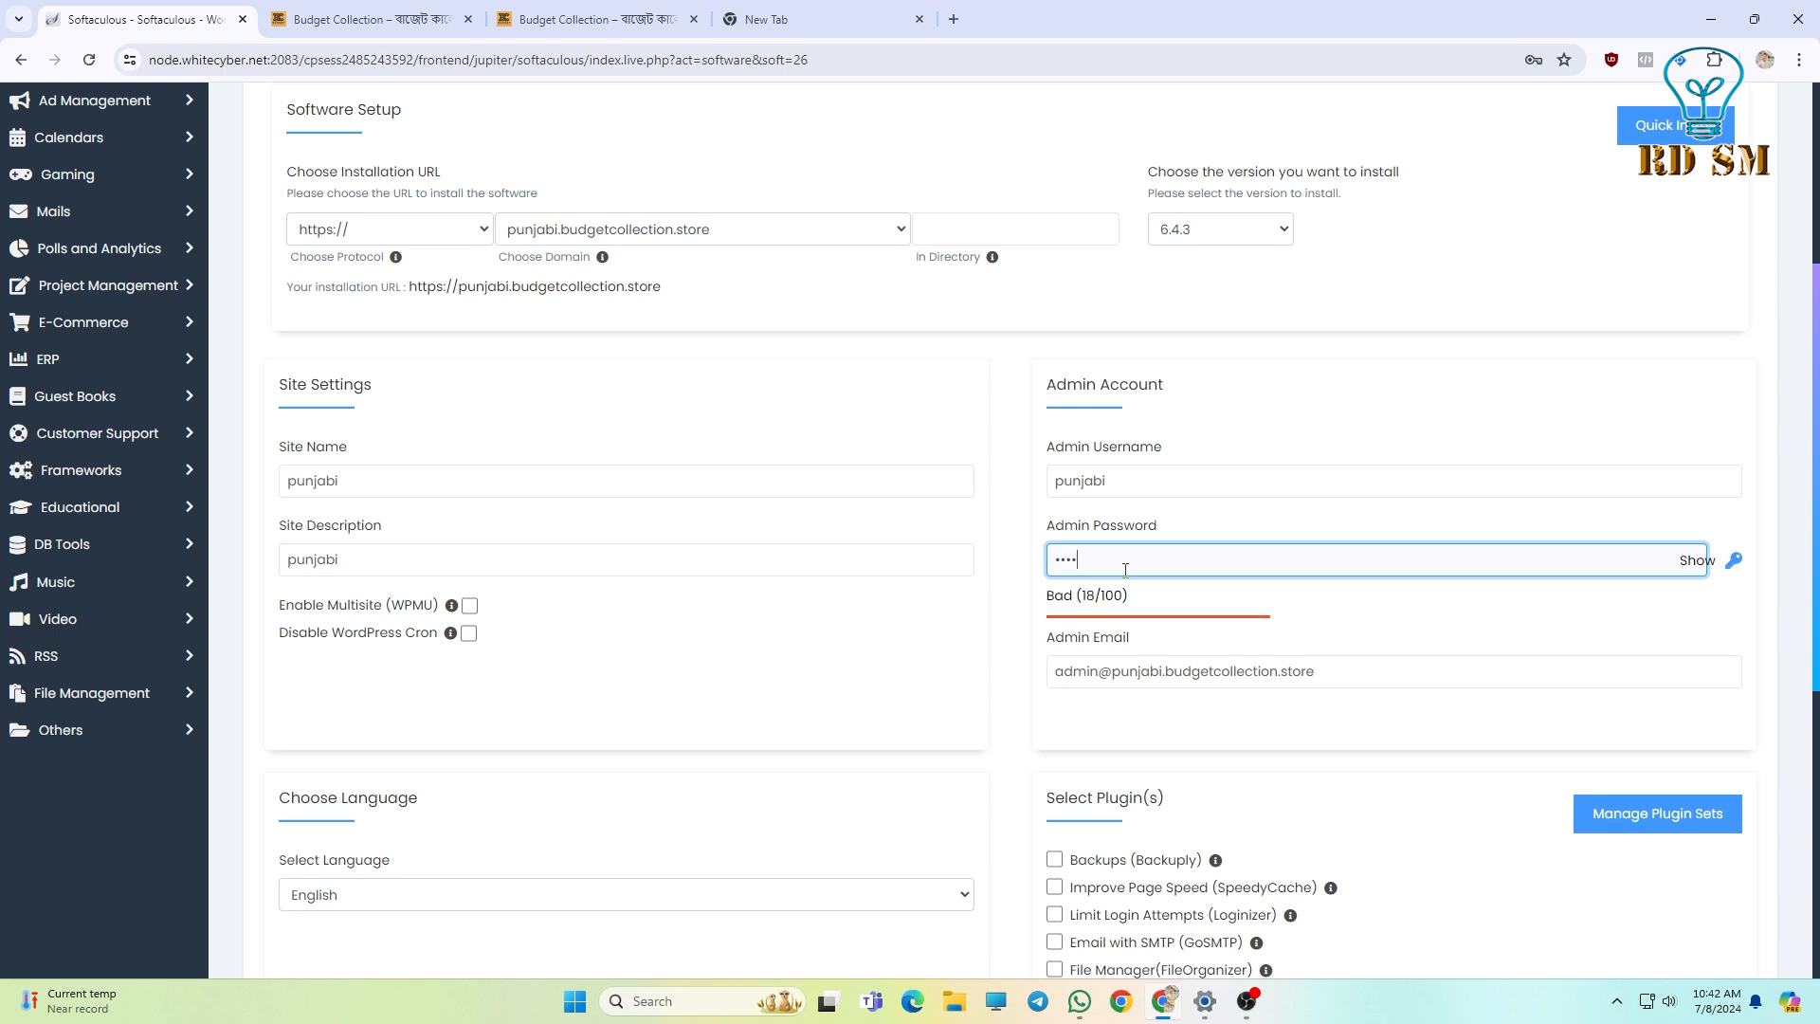
type("67890")
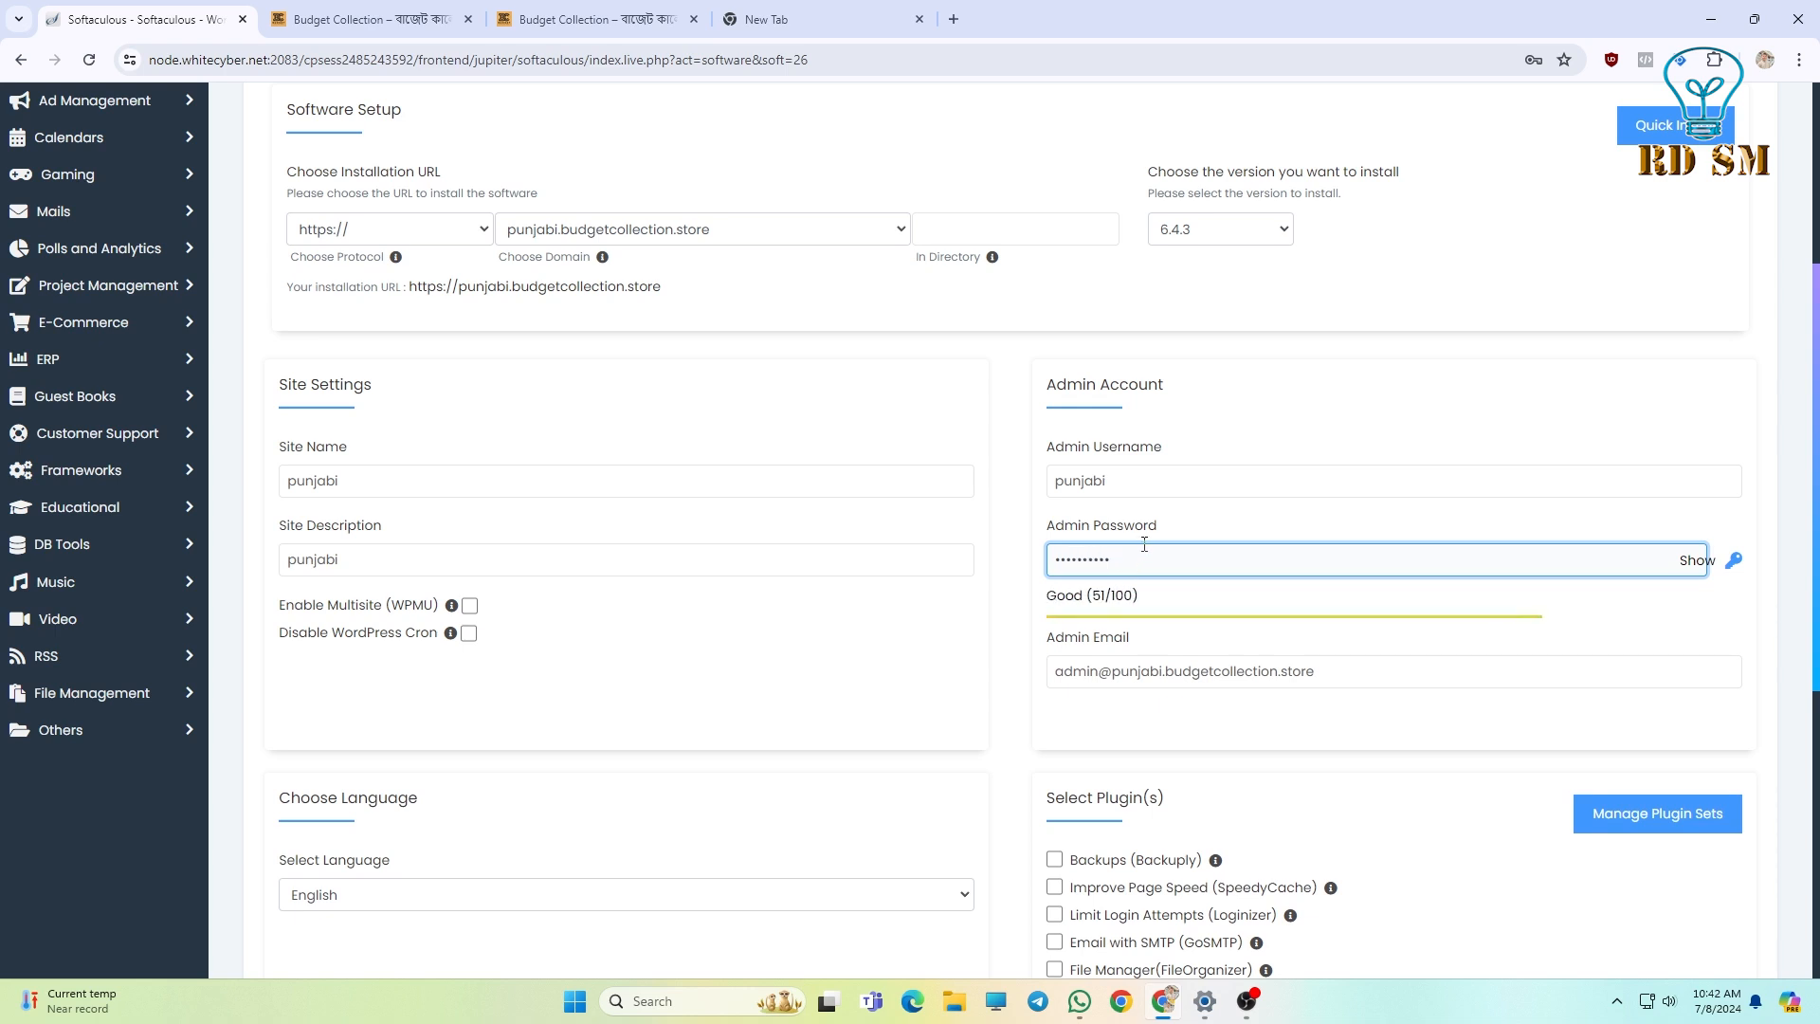
left_click_drag(1047, 608, 1148, 603)
left_click(1161, 604)
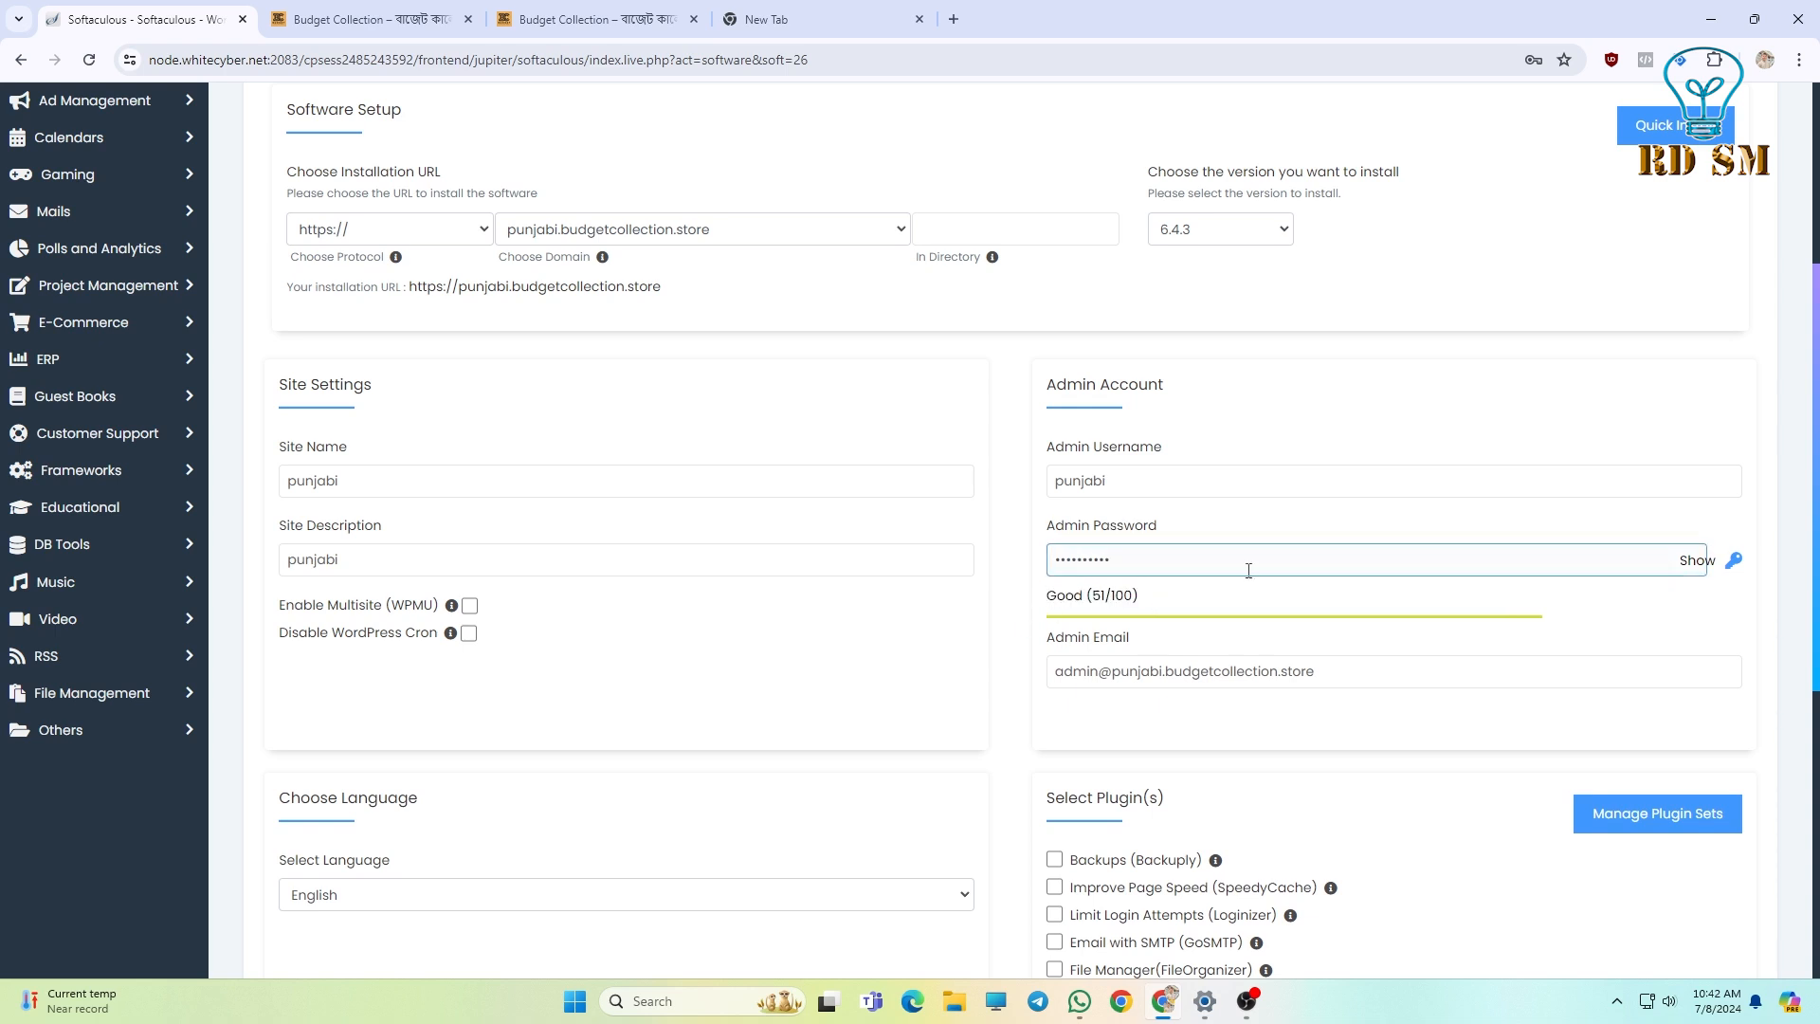
Remove the 'punjabi.' subdomain from the admin email so it uses the main domain.
scroll(1323, 552, "down", 1)
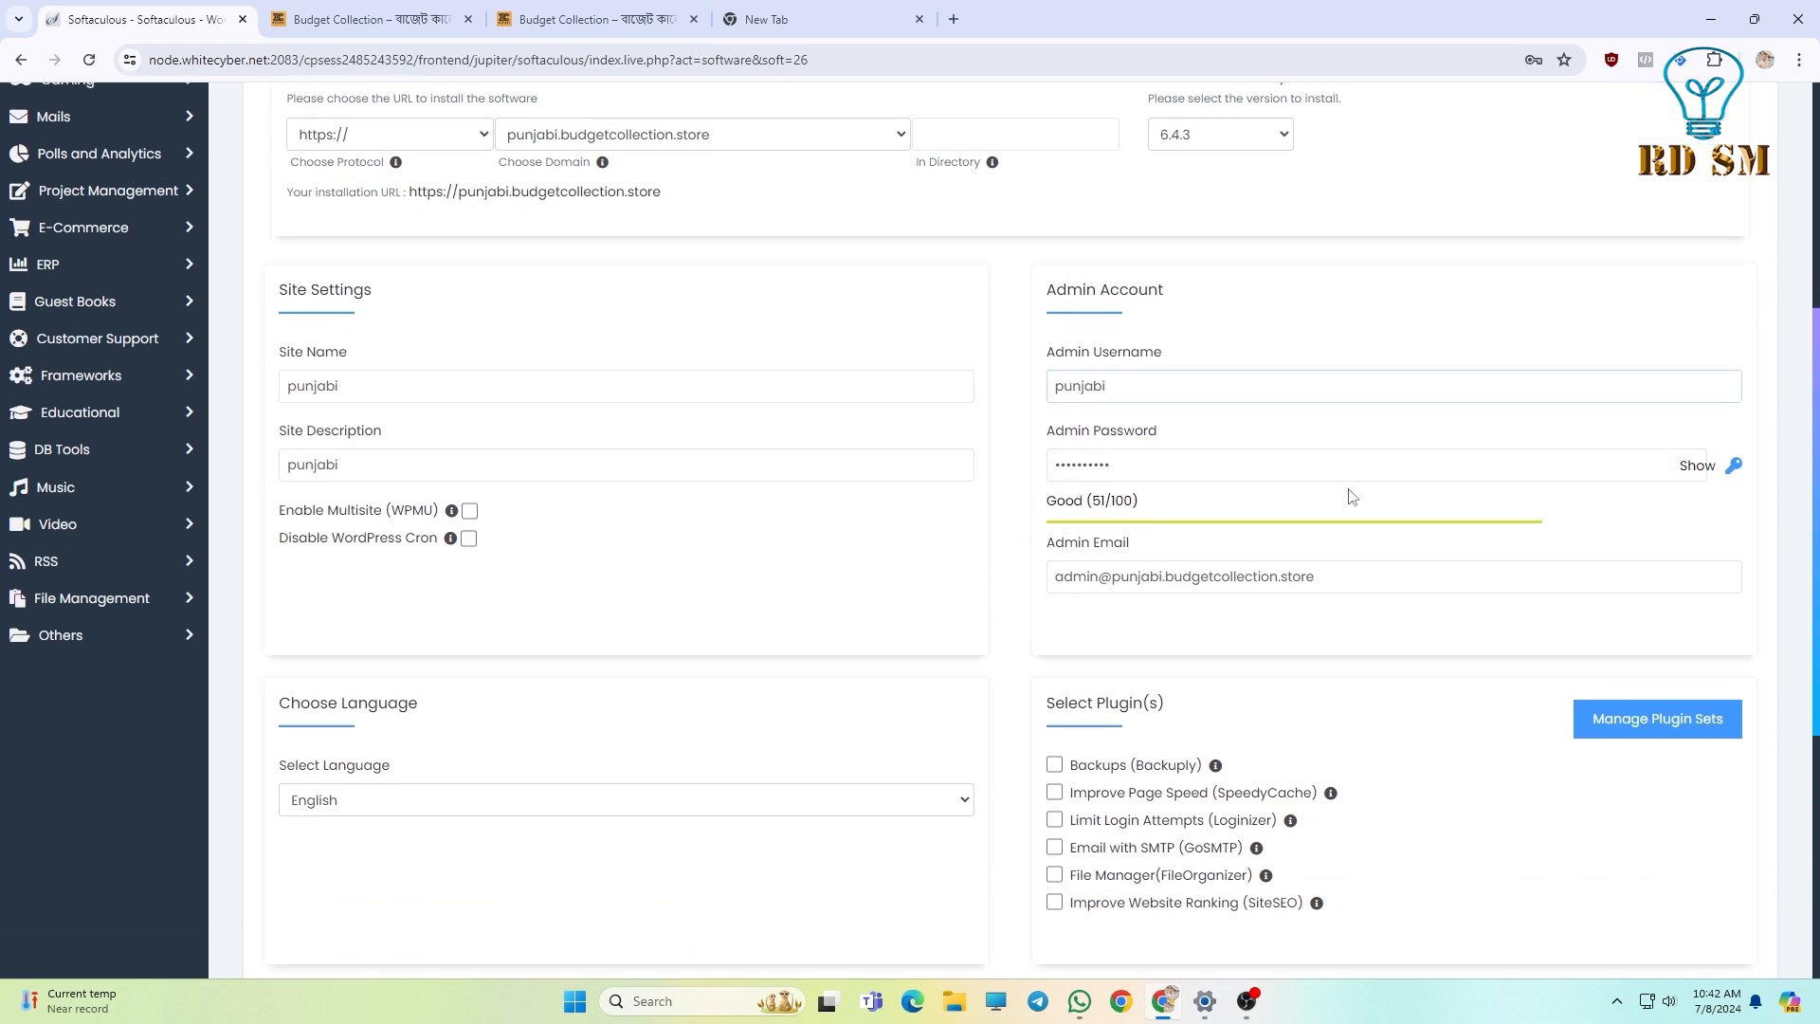
left_click_drag(1050, 552, 1355, 584)
left_click(1048, 567)
left_click(1359, 582)
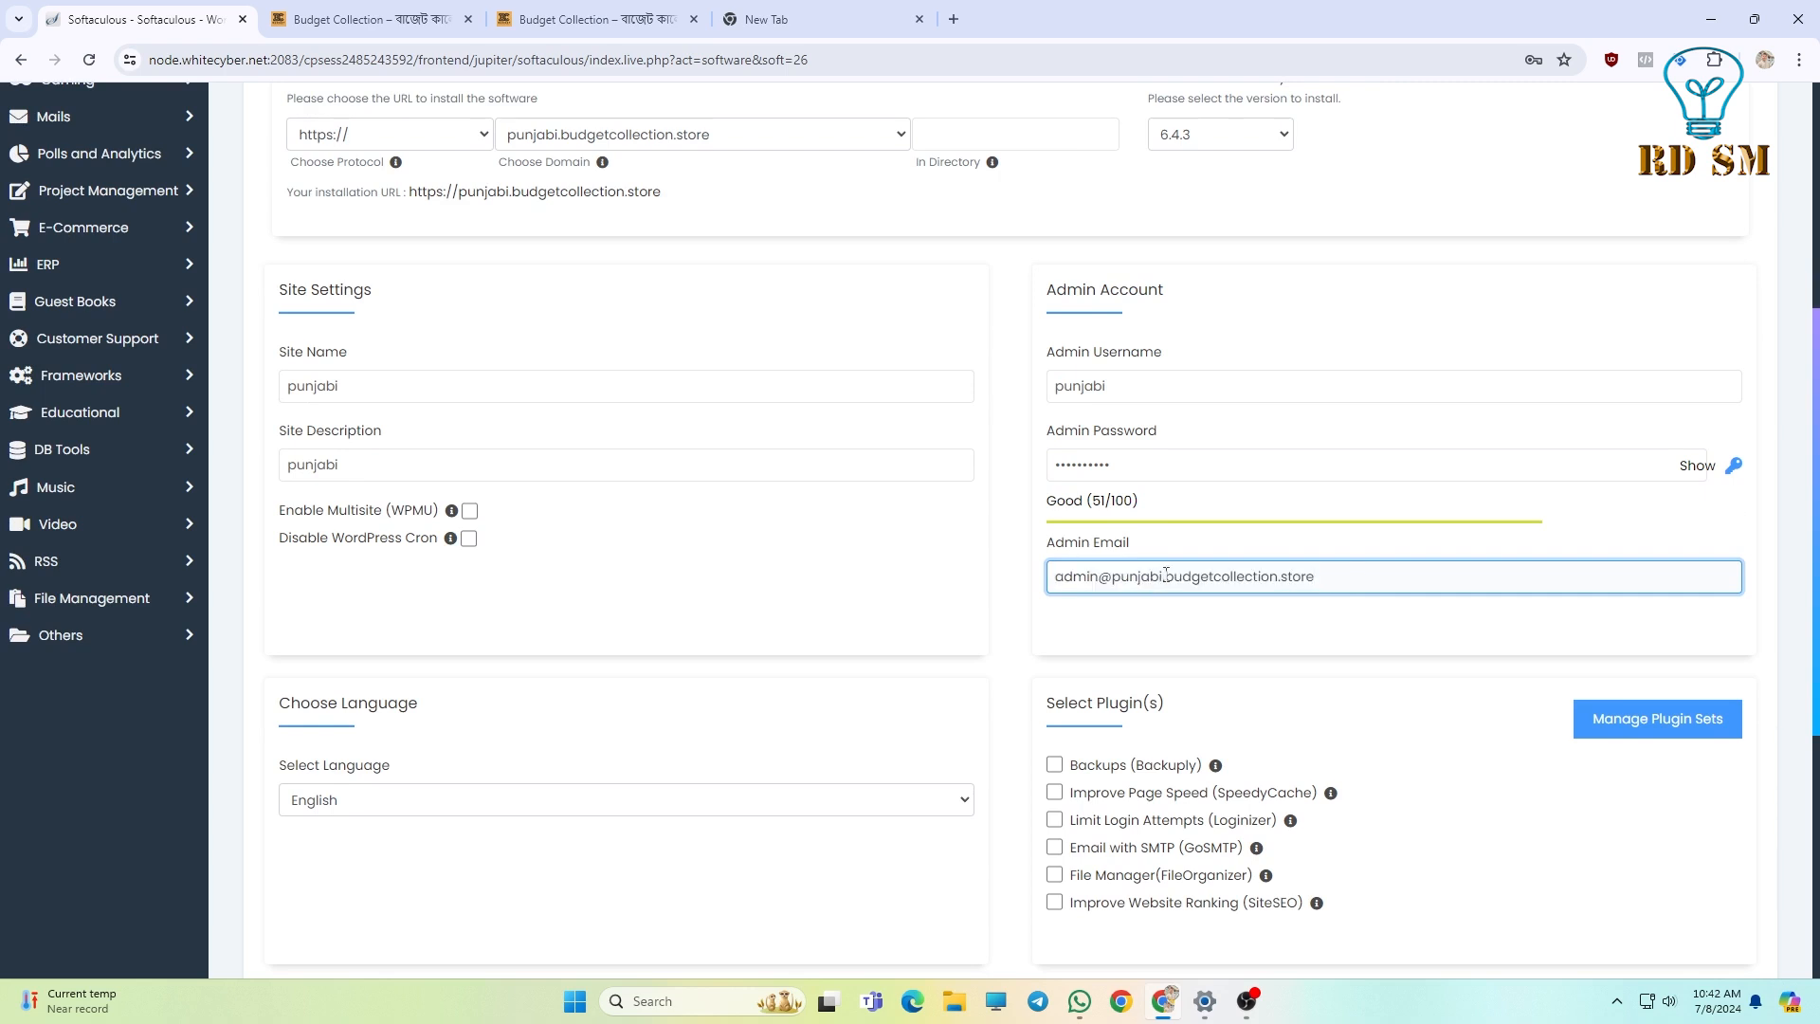
key("BackSpace")
key("BackSpace")
key("BackSpace")
key("BackSpace")
key("BackSpace")
key("BackSpace")
key("BackSpace")
key("BackSpace")
left_click_drag(1059, 581, 1289, 583)
left_click(1286, 585)
scroll(1318, 613, "down", 2)
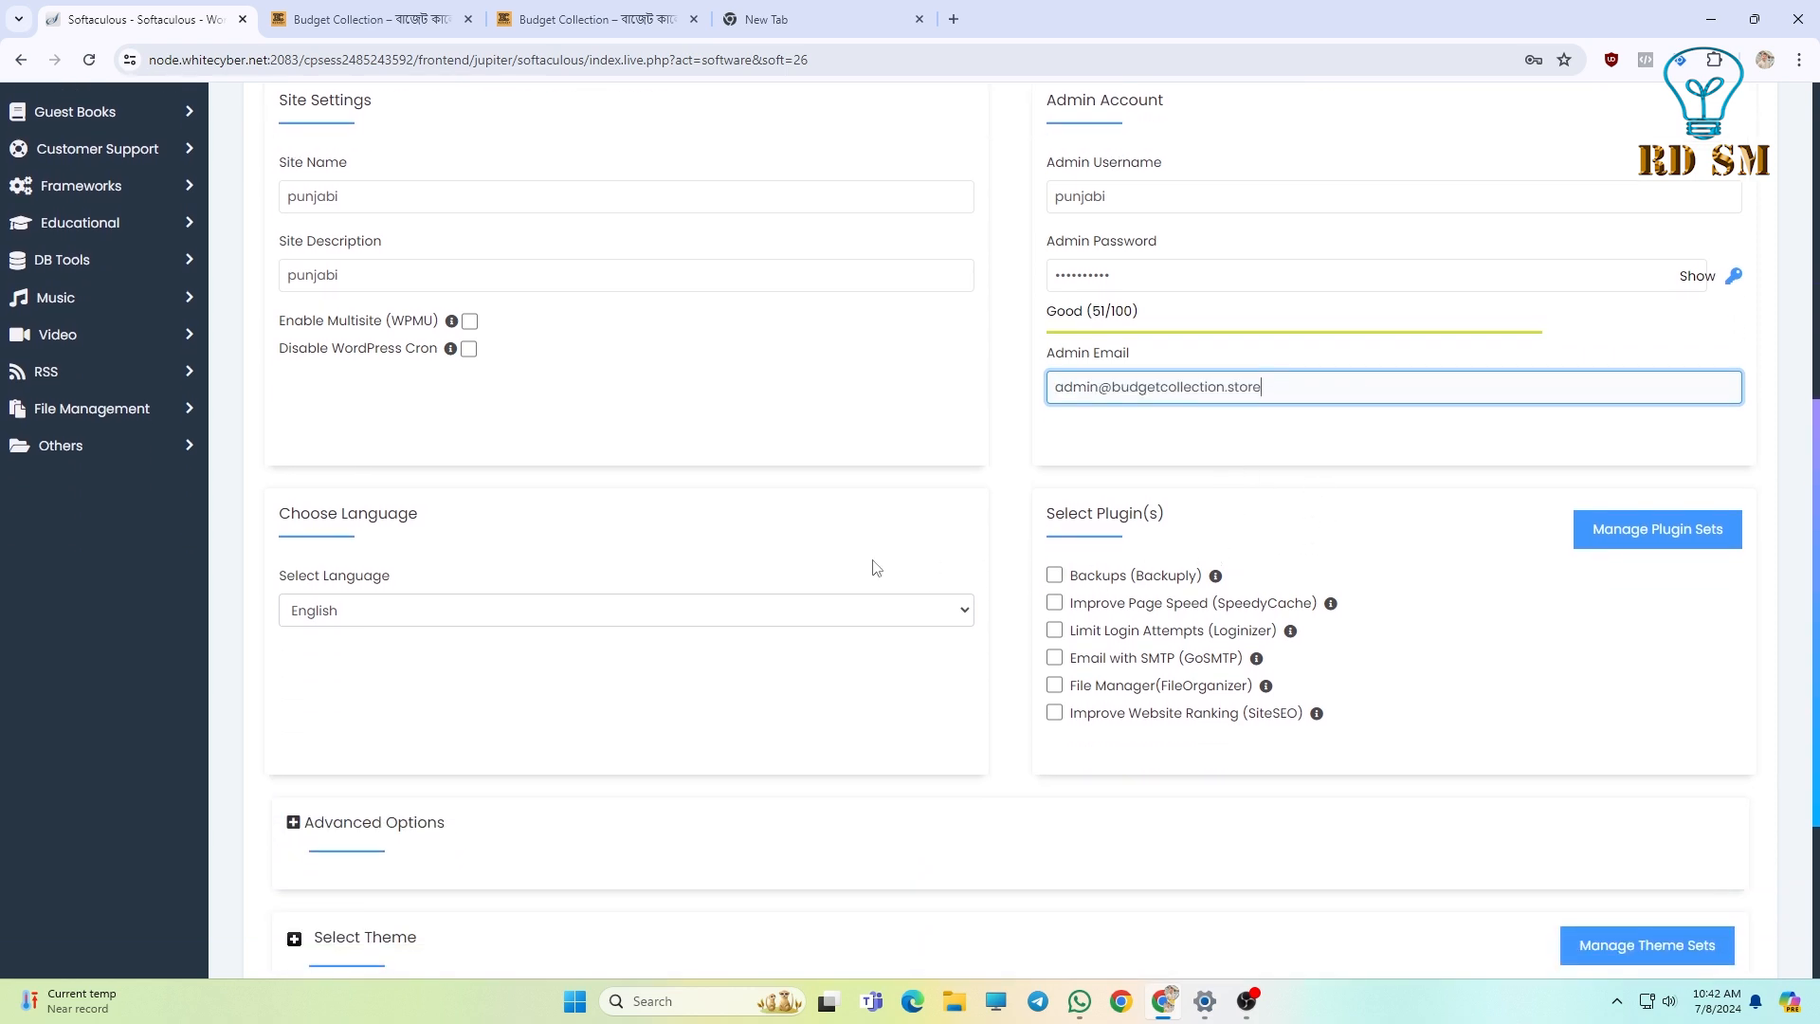
scroll(865, 561, "down", 3)
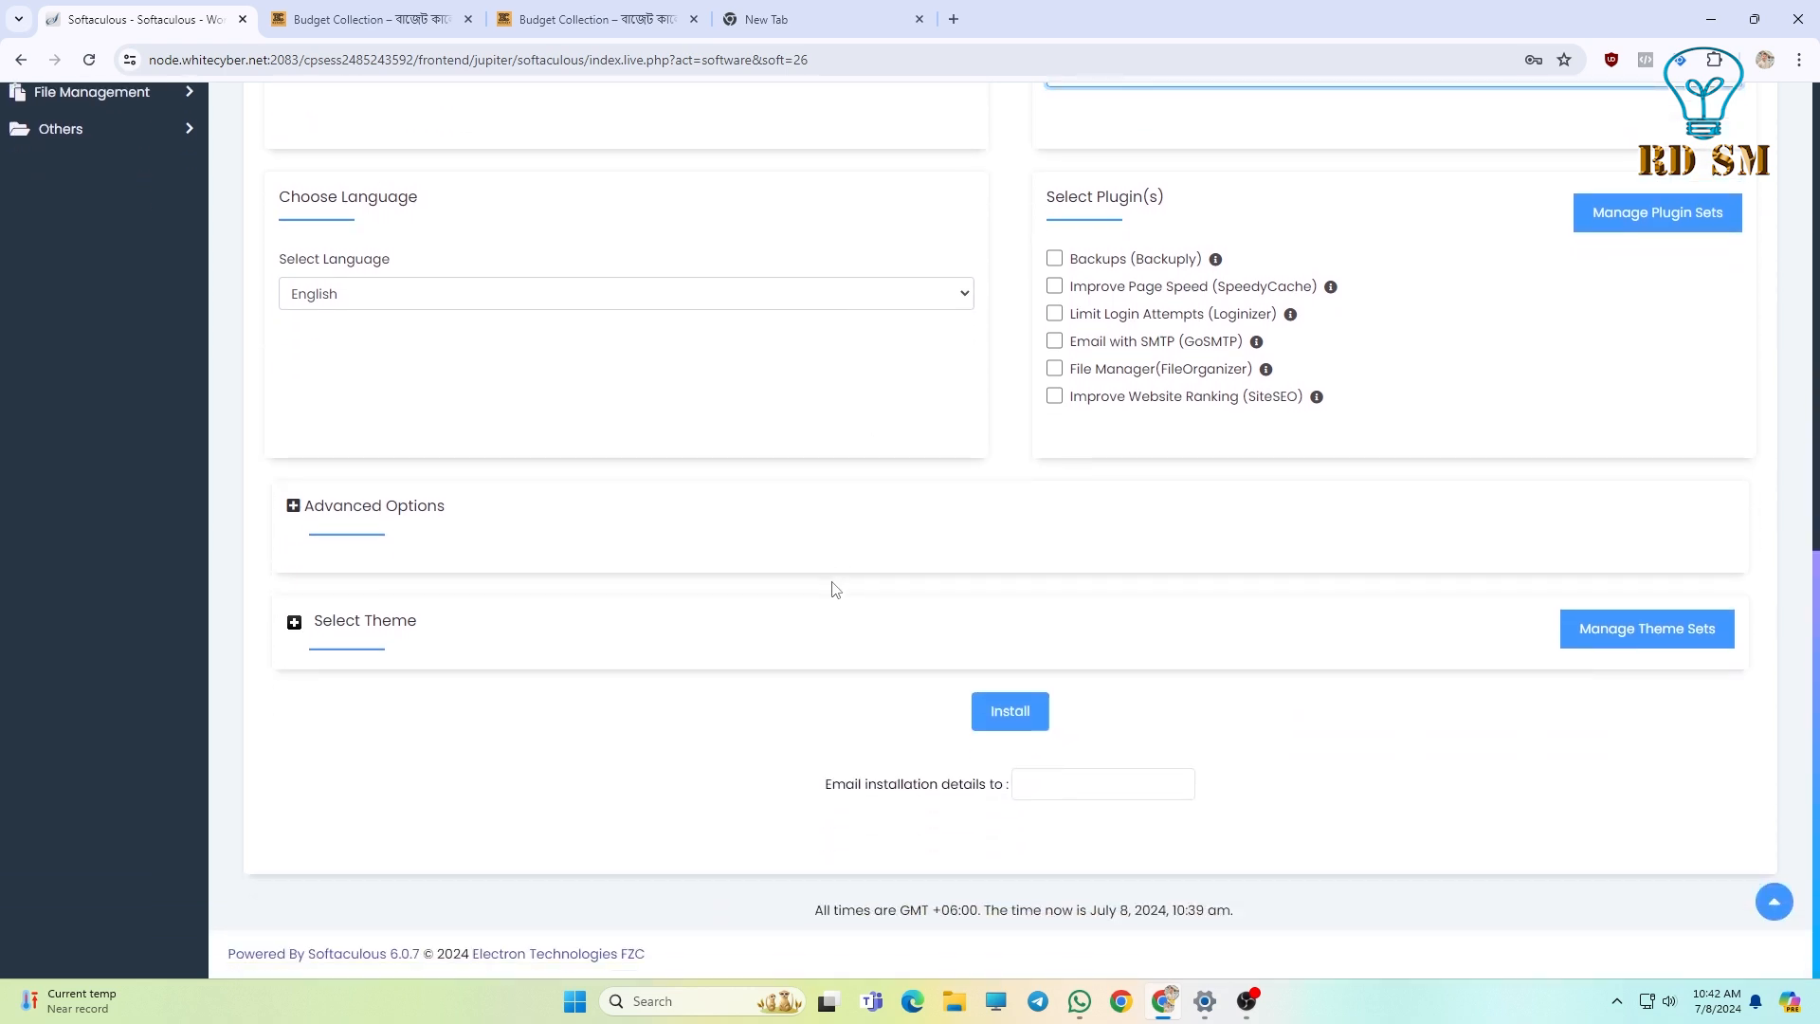
left_click(1131, 725)
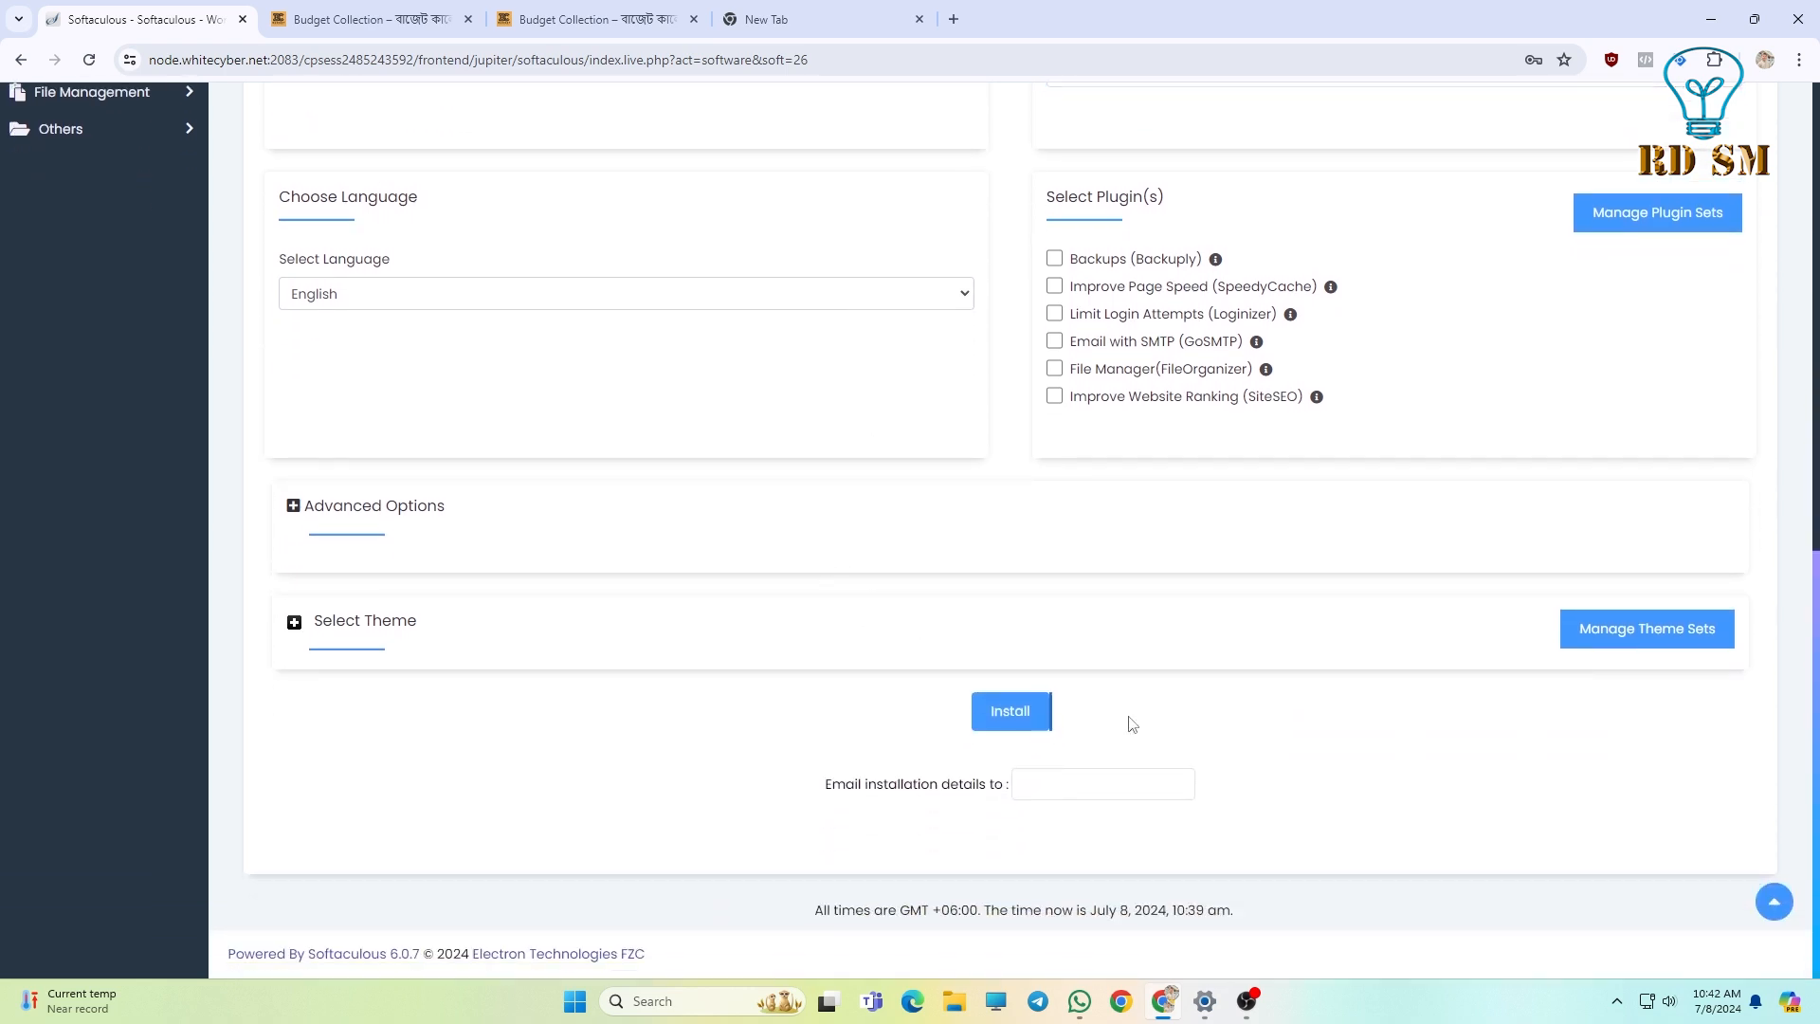
Run the install and wait for the success page showing the live /wp-admin/ URL.
left_click(1011, 713)
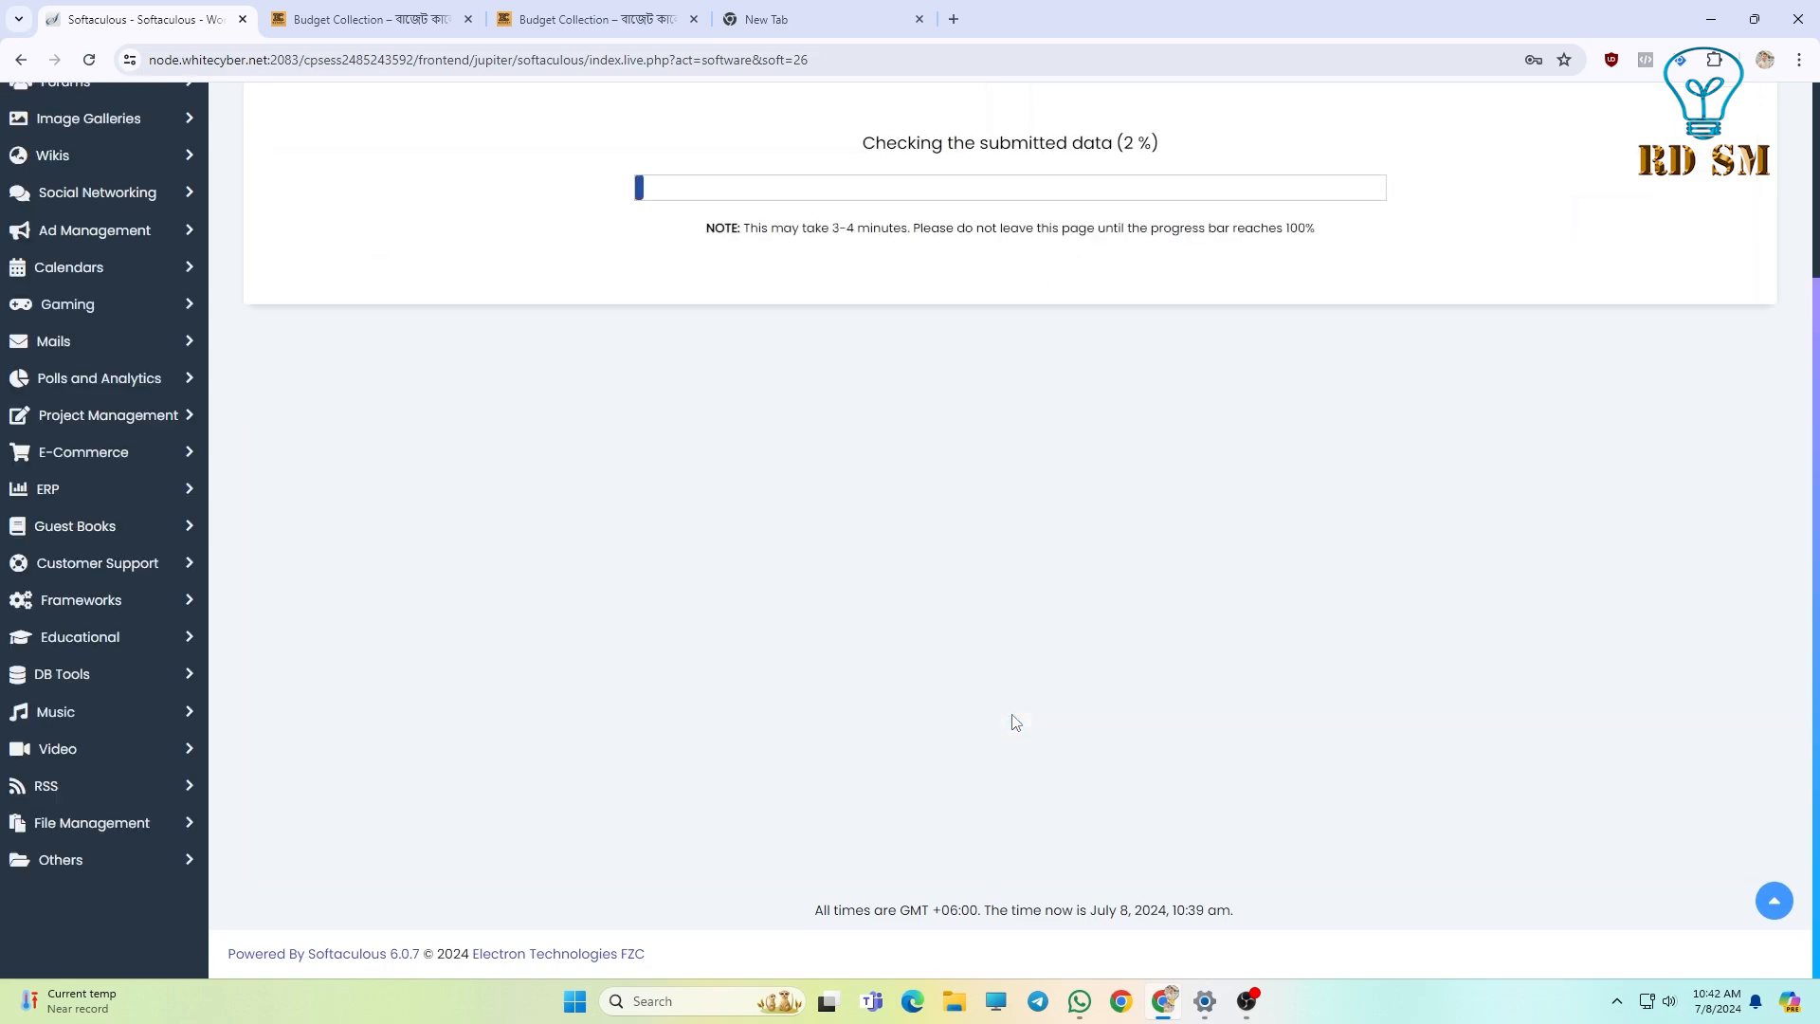
scroll(793, 557, "up", 3)
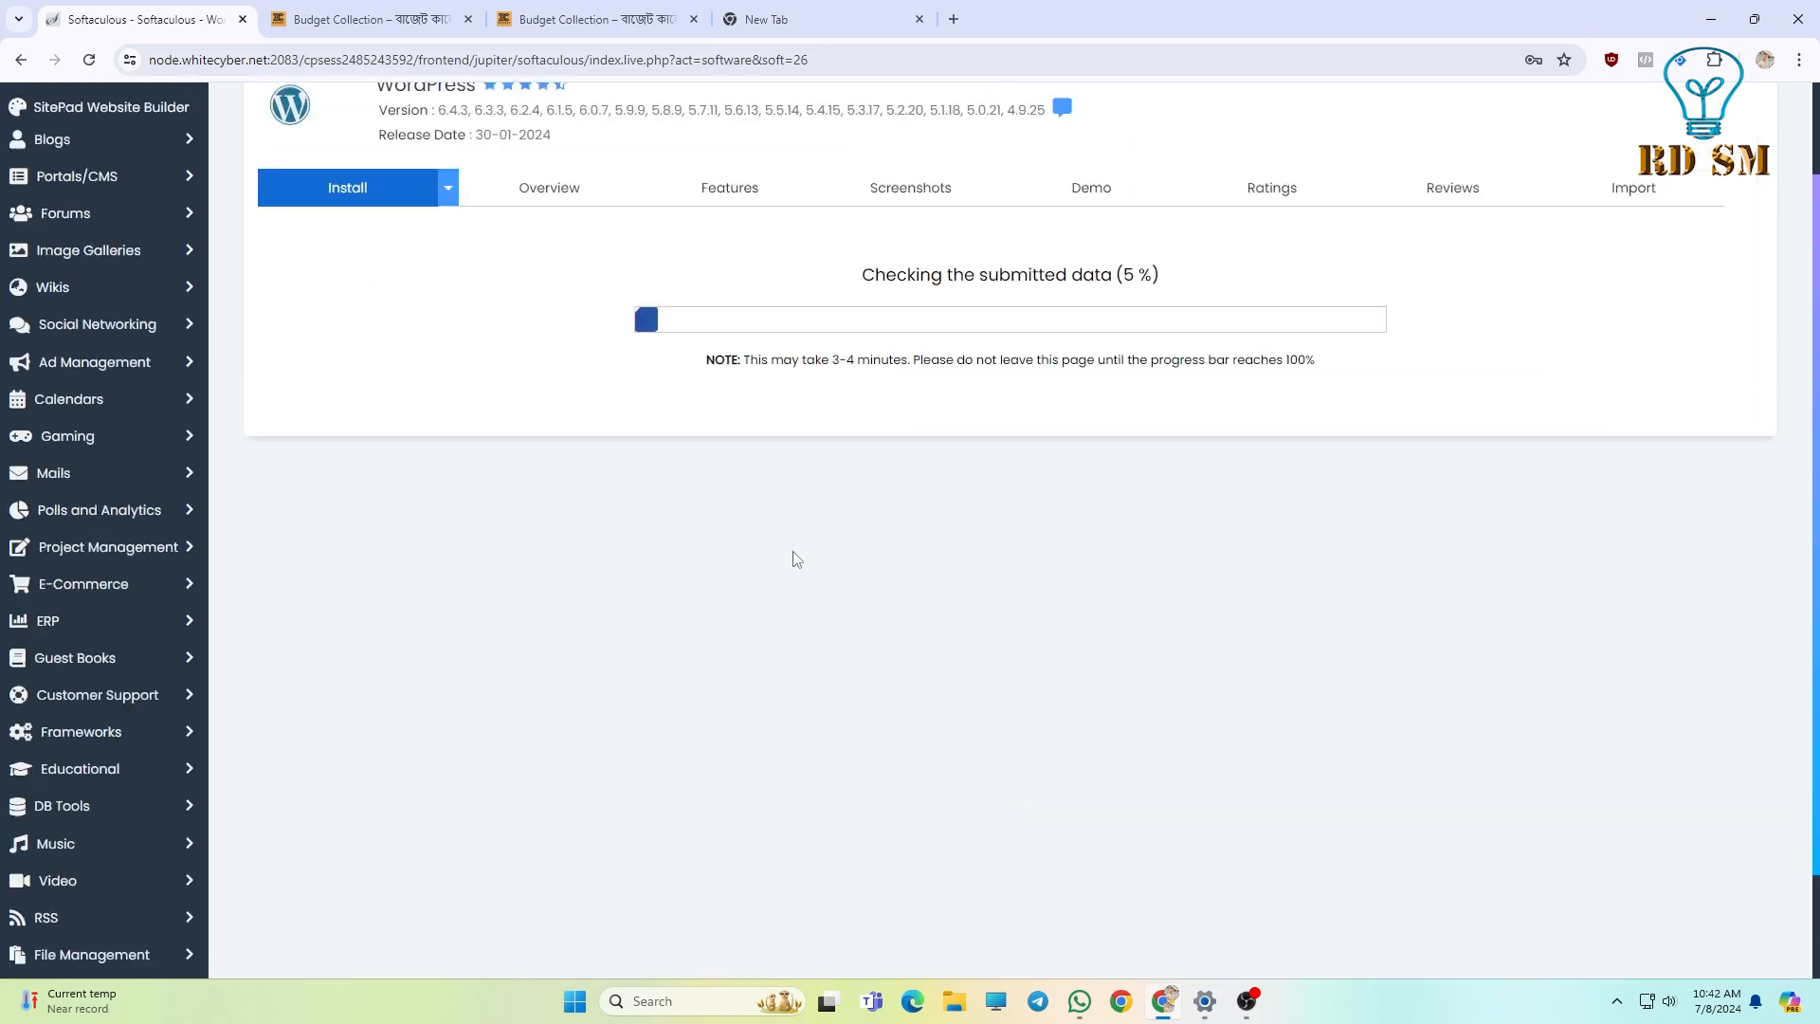
left_click_drag(825, 394, 1174, 402)
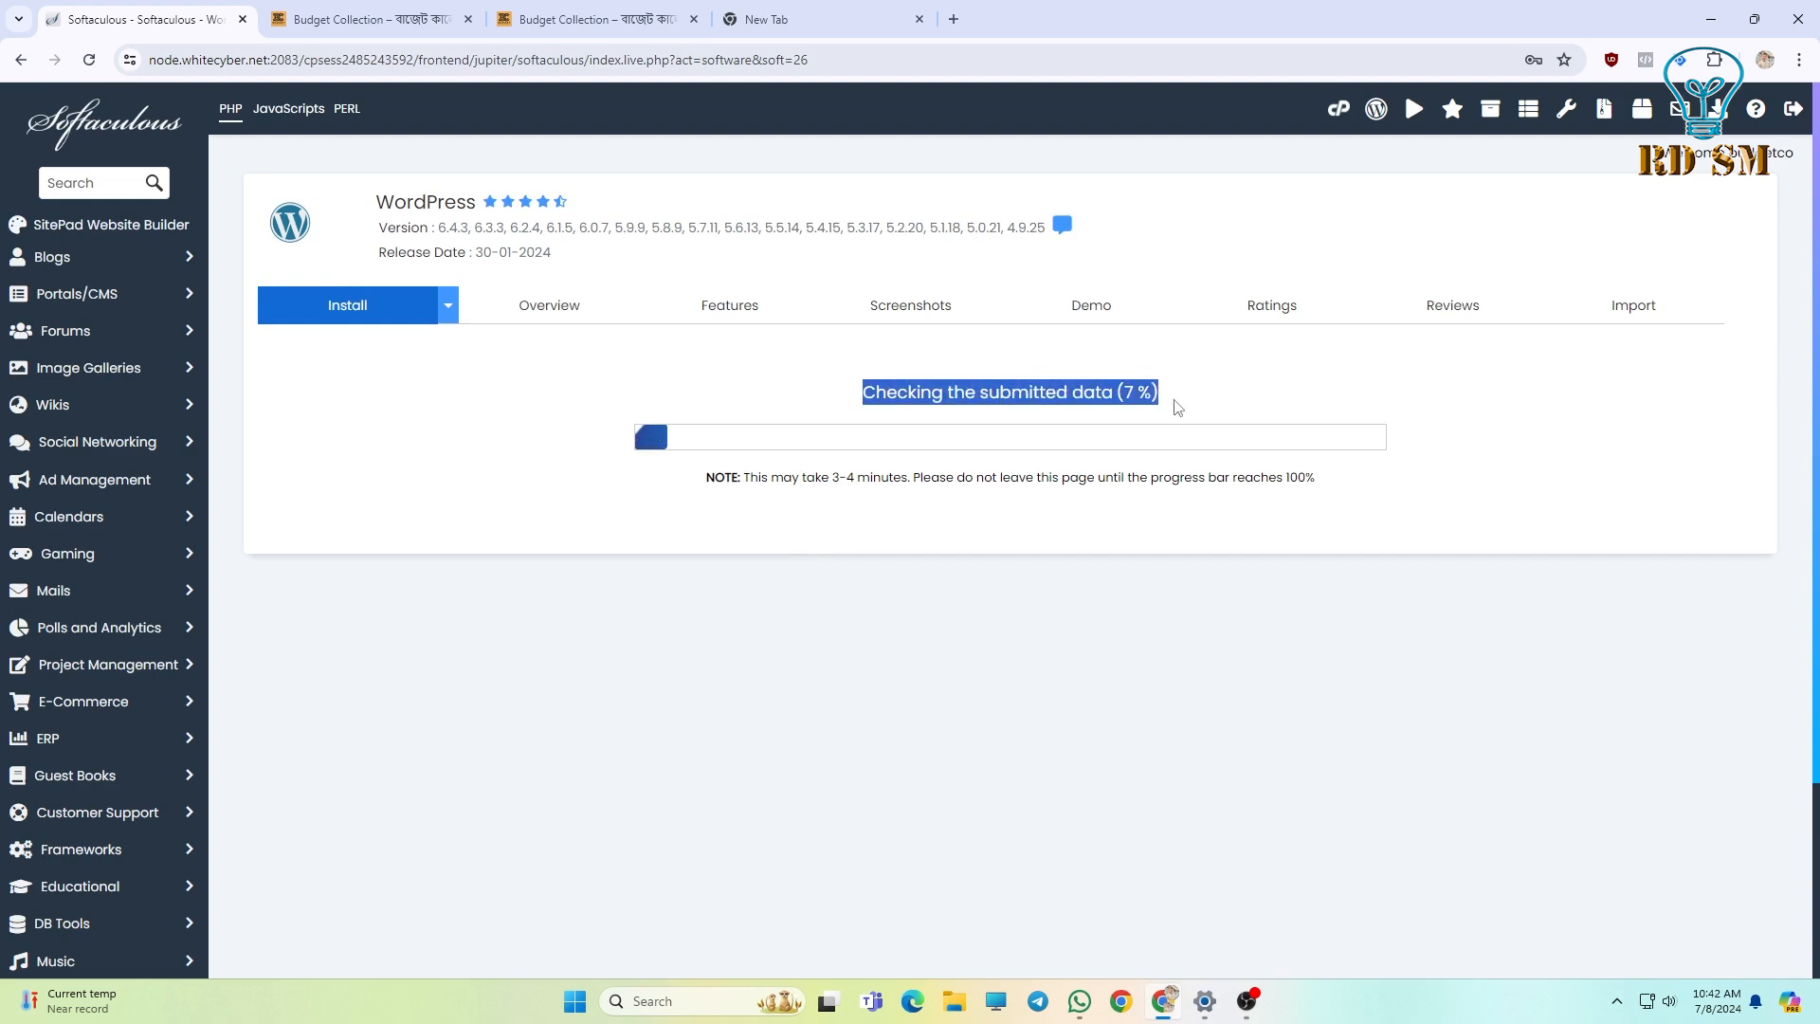
left_click(1181, 405)
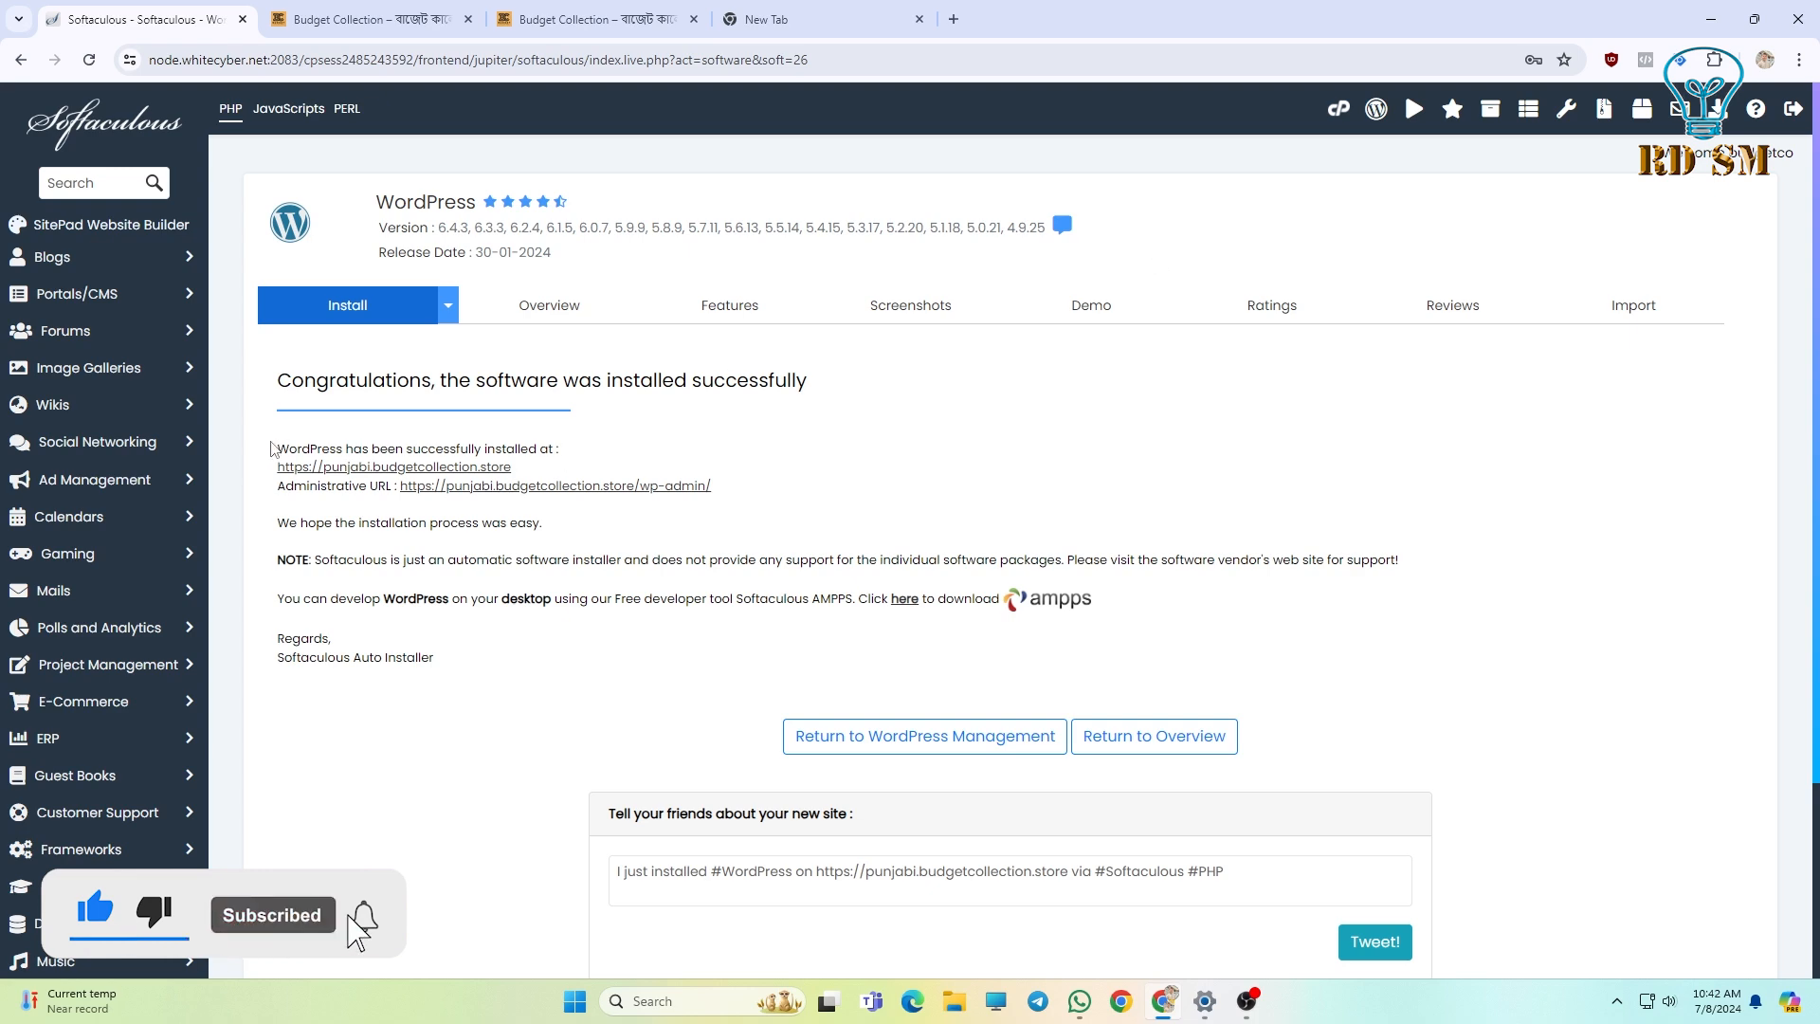
scroll(488, 560, "up", 3)
scroll(509, 626, "down", 2)
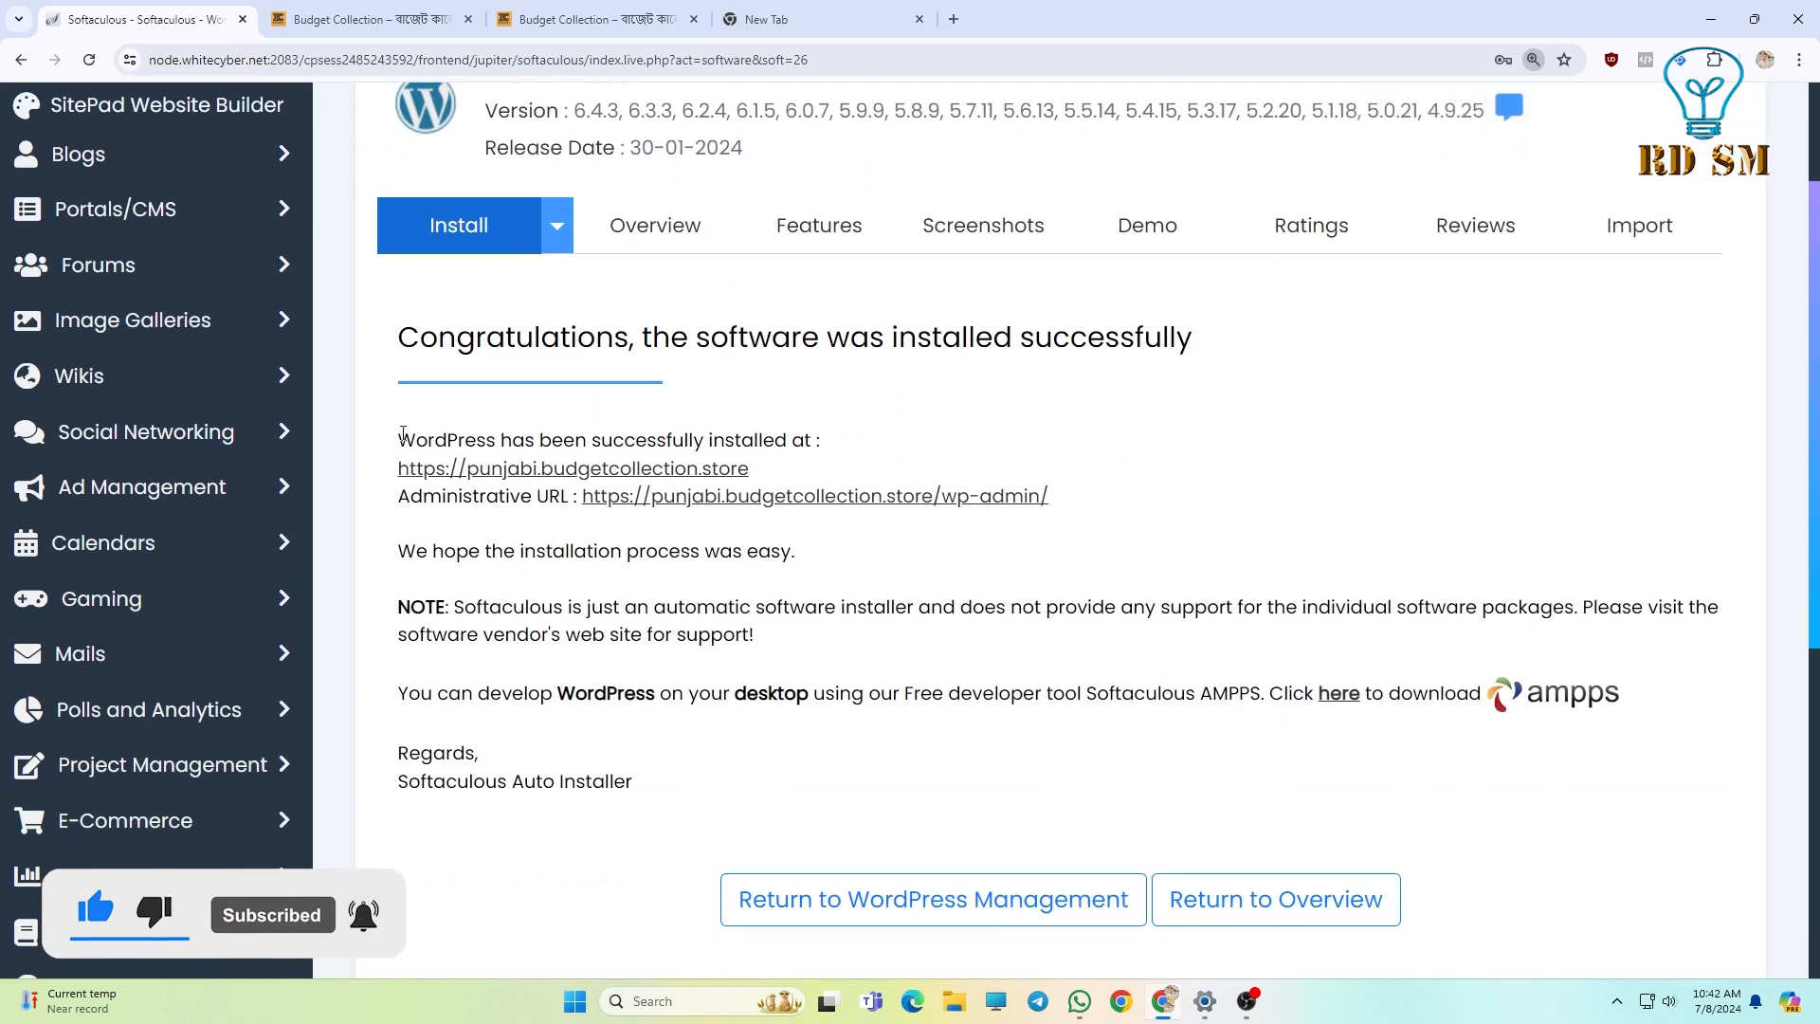
left_click_drag(398, 440, 443, 433)
mouse_move(785, 467)
left_mouse_down()
mouse_move(379, 493)
mouse_move(370, 469)
mouse_move(826, 444)
mouse_move(810, 470)
left_mouse_up()
left_click(783, 474)
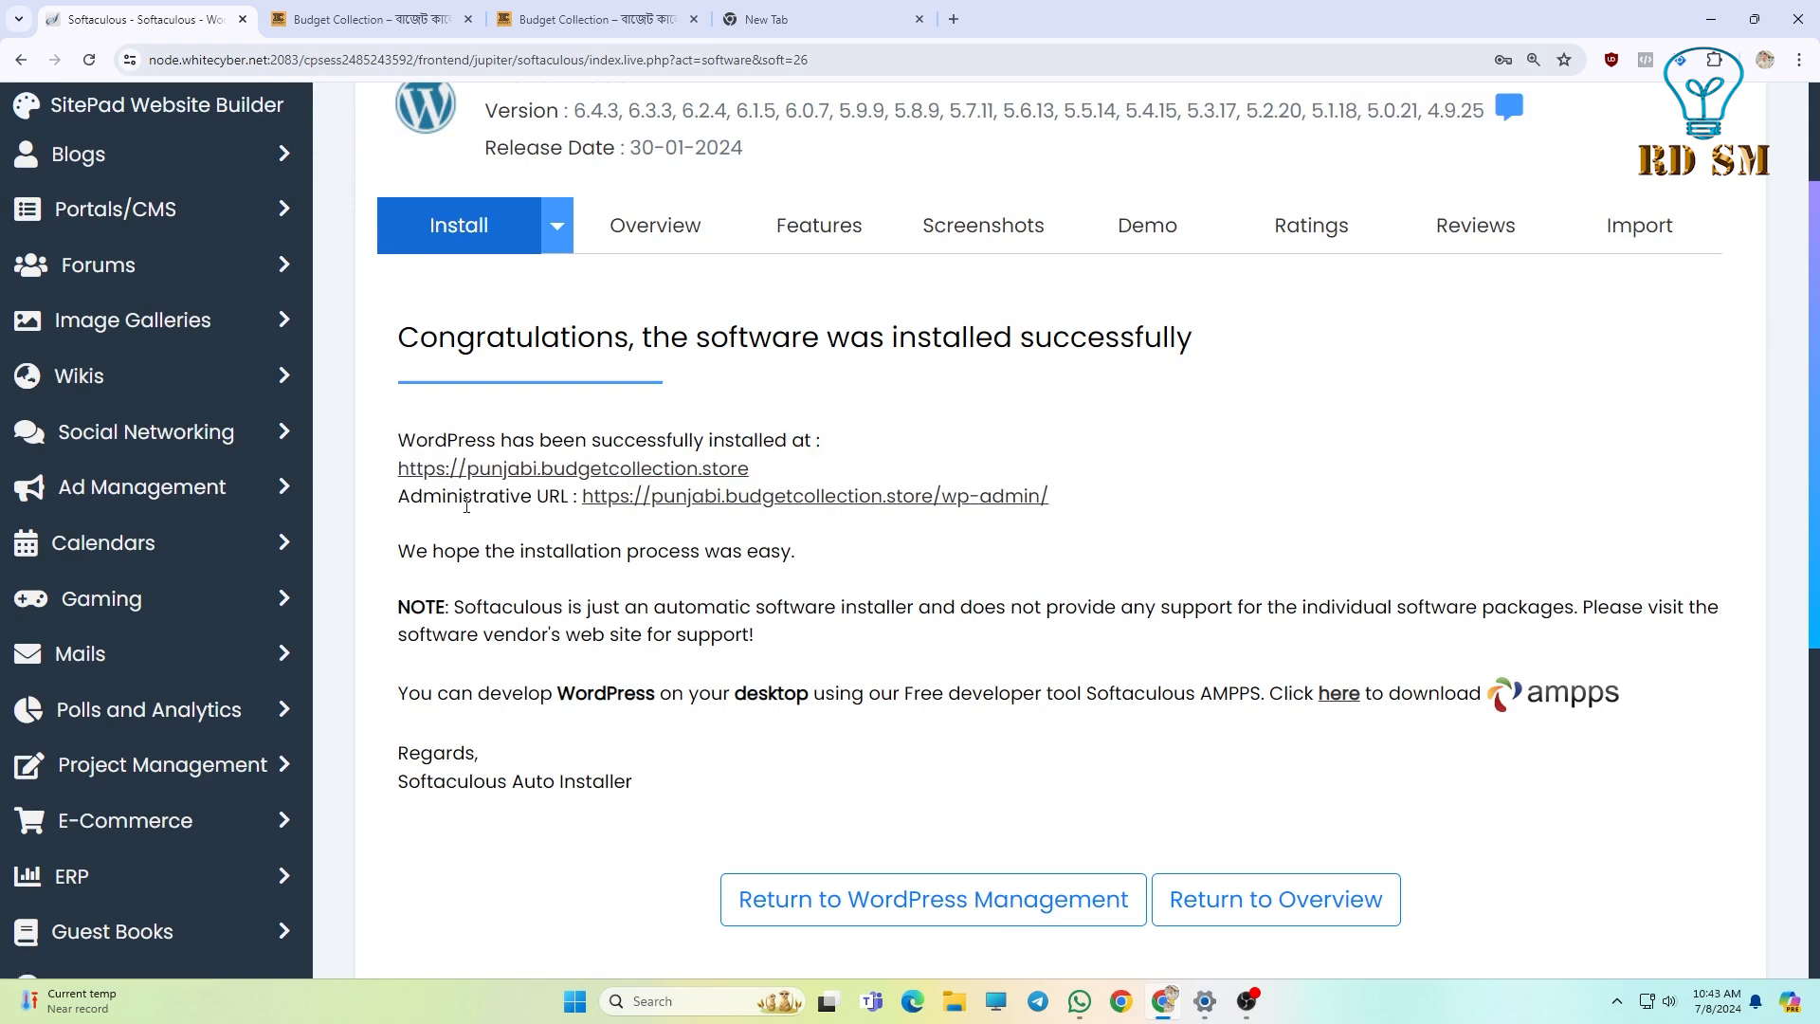
left_click_drag(397, 507, 635, 528)
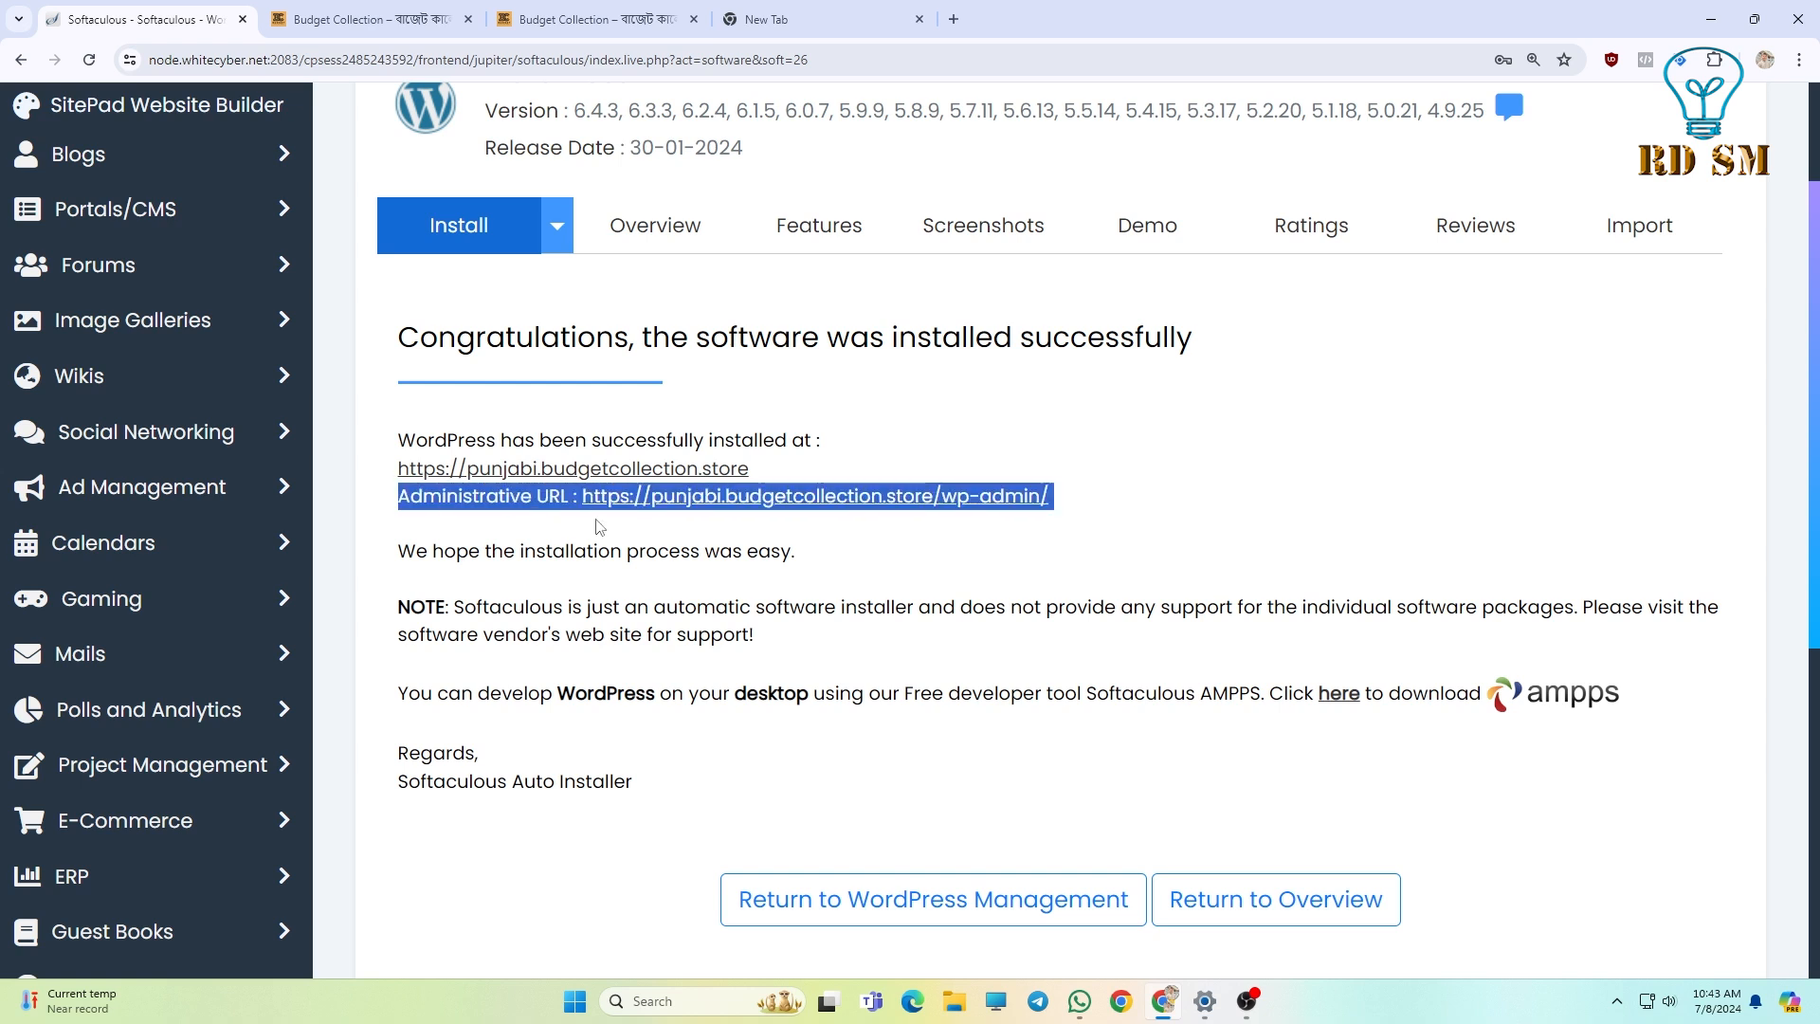
left_click(598, 522)
mouse_move(1142, 508)
left_mouse_down()
mouse_move(727, 520)
mouse_move(582, 498)
mouse_move(1010, 497)
mouse_move(578, 545)
mouse_move(574, 521)
mouse_move(597, 498)
mouse_move(1175, 505)
left_mouse_up()
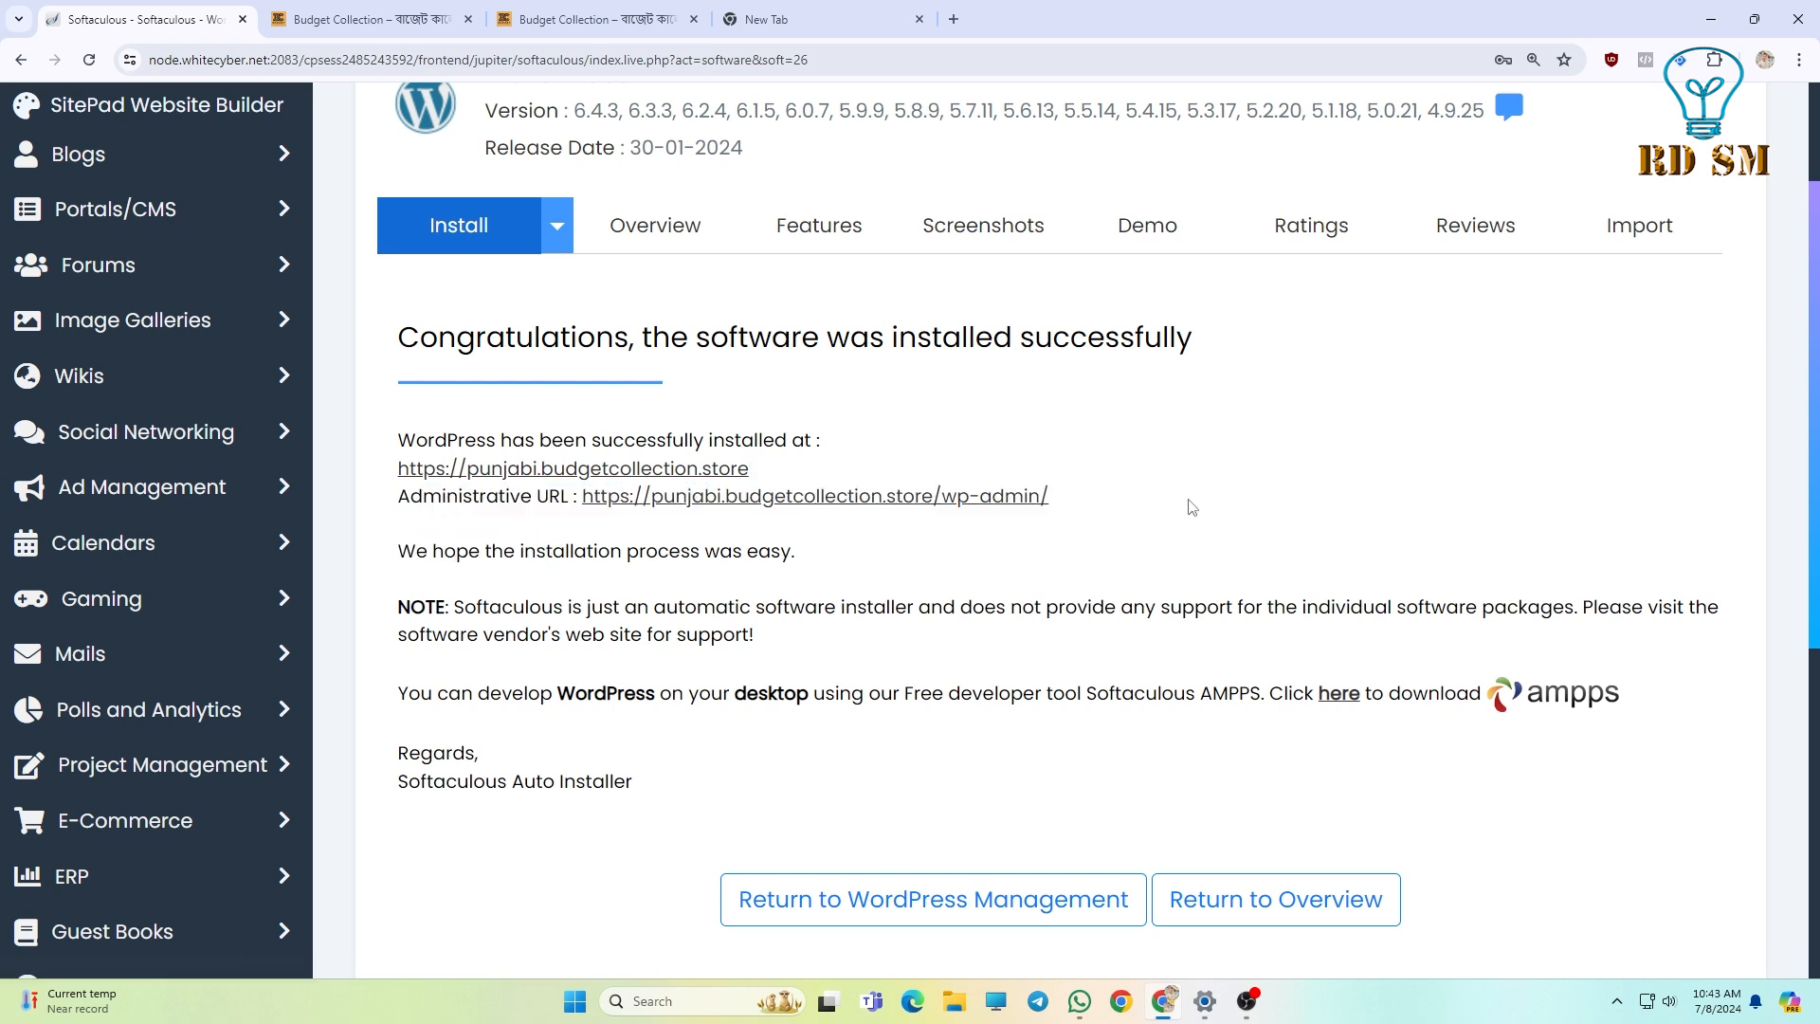
left_click(814, 499)
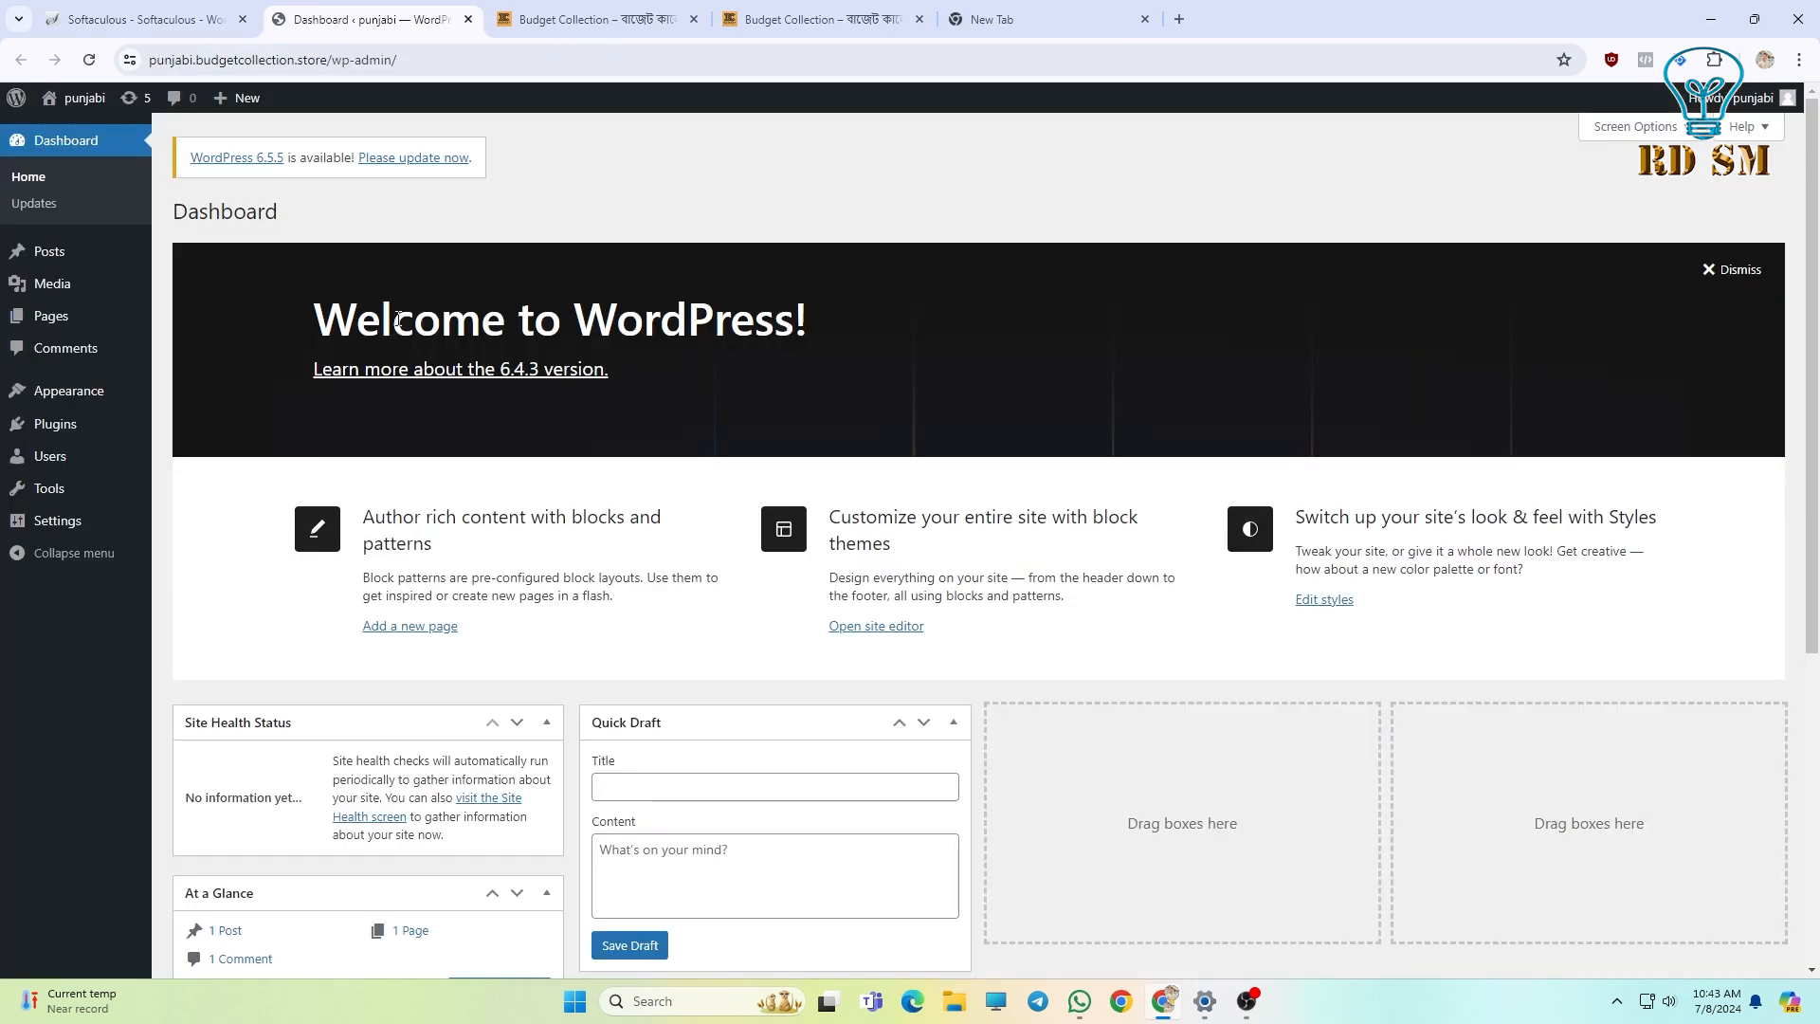
Switch from the new WordPress dashboard tab back to the Softaculous success page.
key("ctrl+shift+Tab")
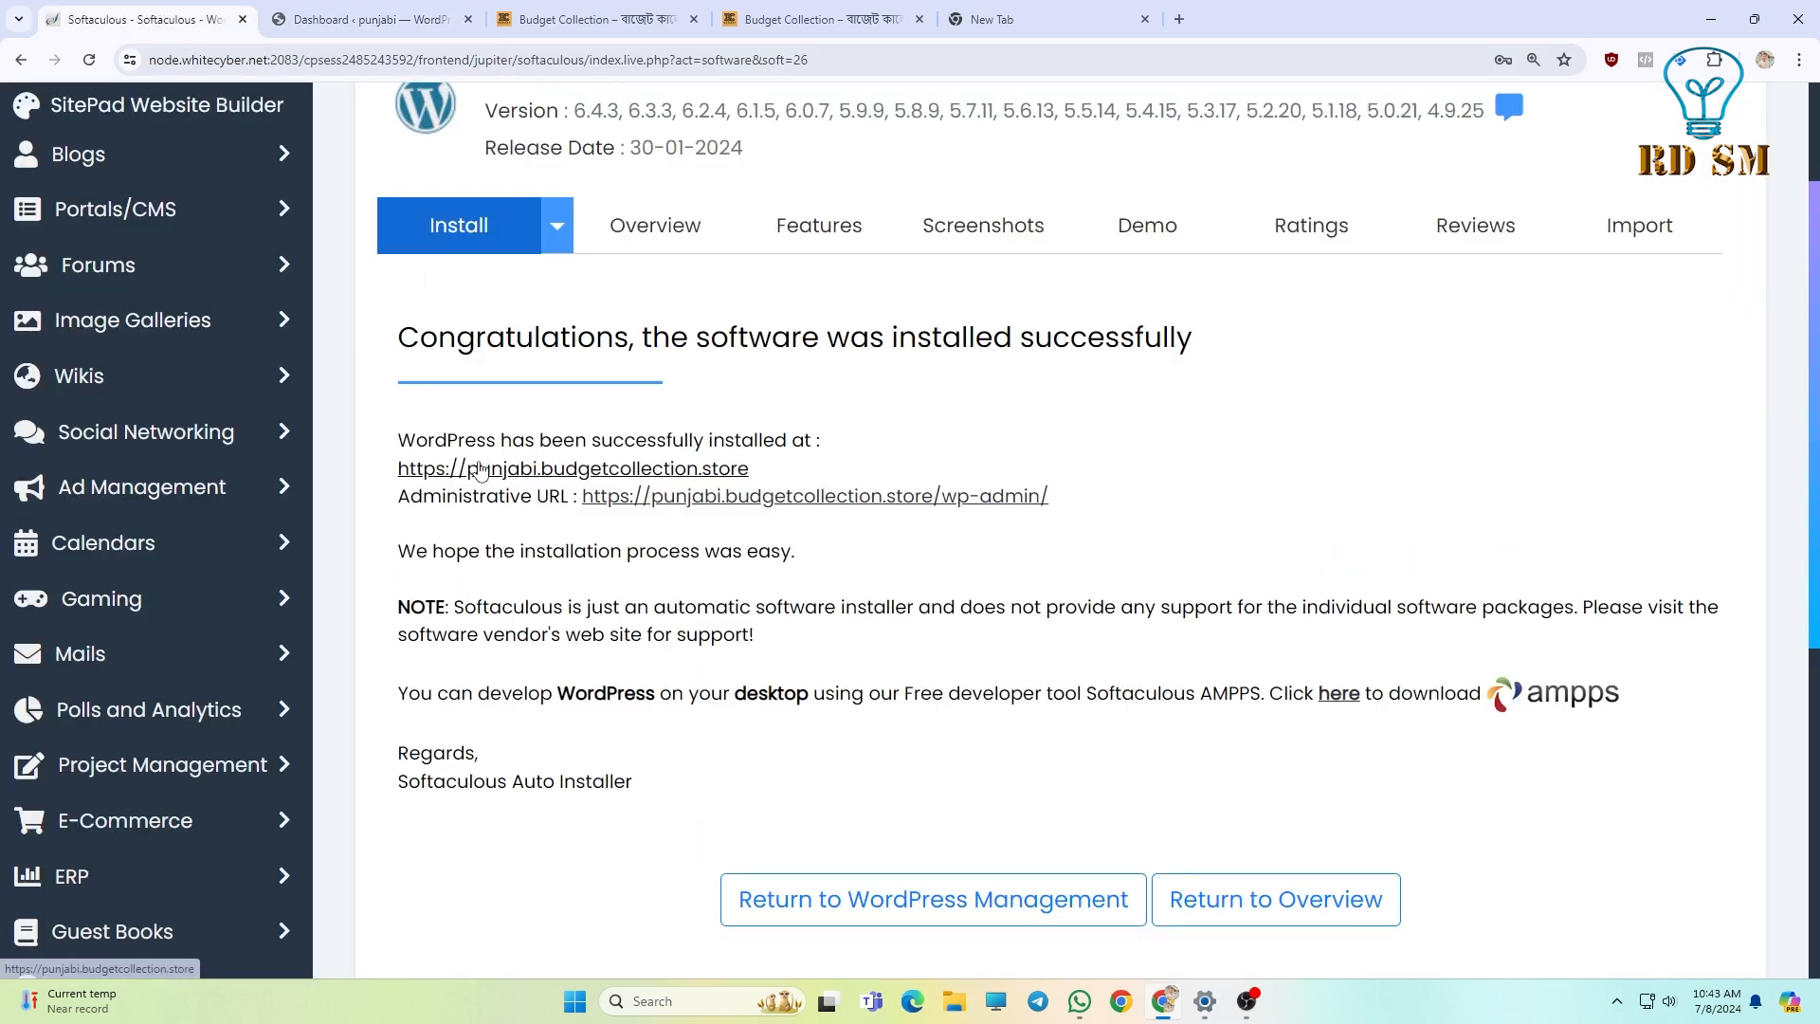
Open the new punjabi site in a new tab and look over its homepage.
left_click(486, 470)
scroll(484, 327, "down", 15)
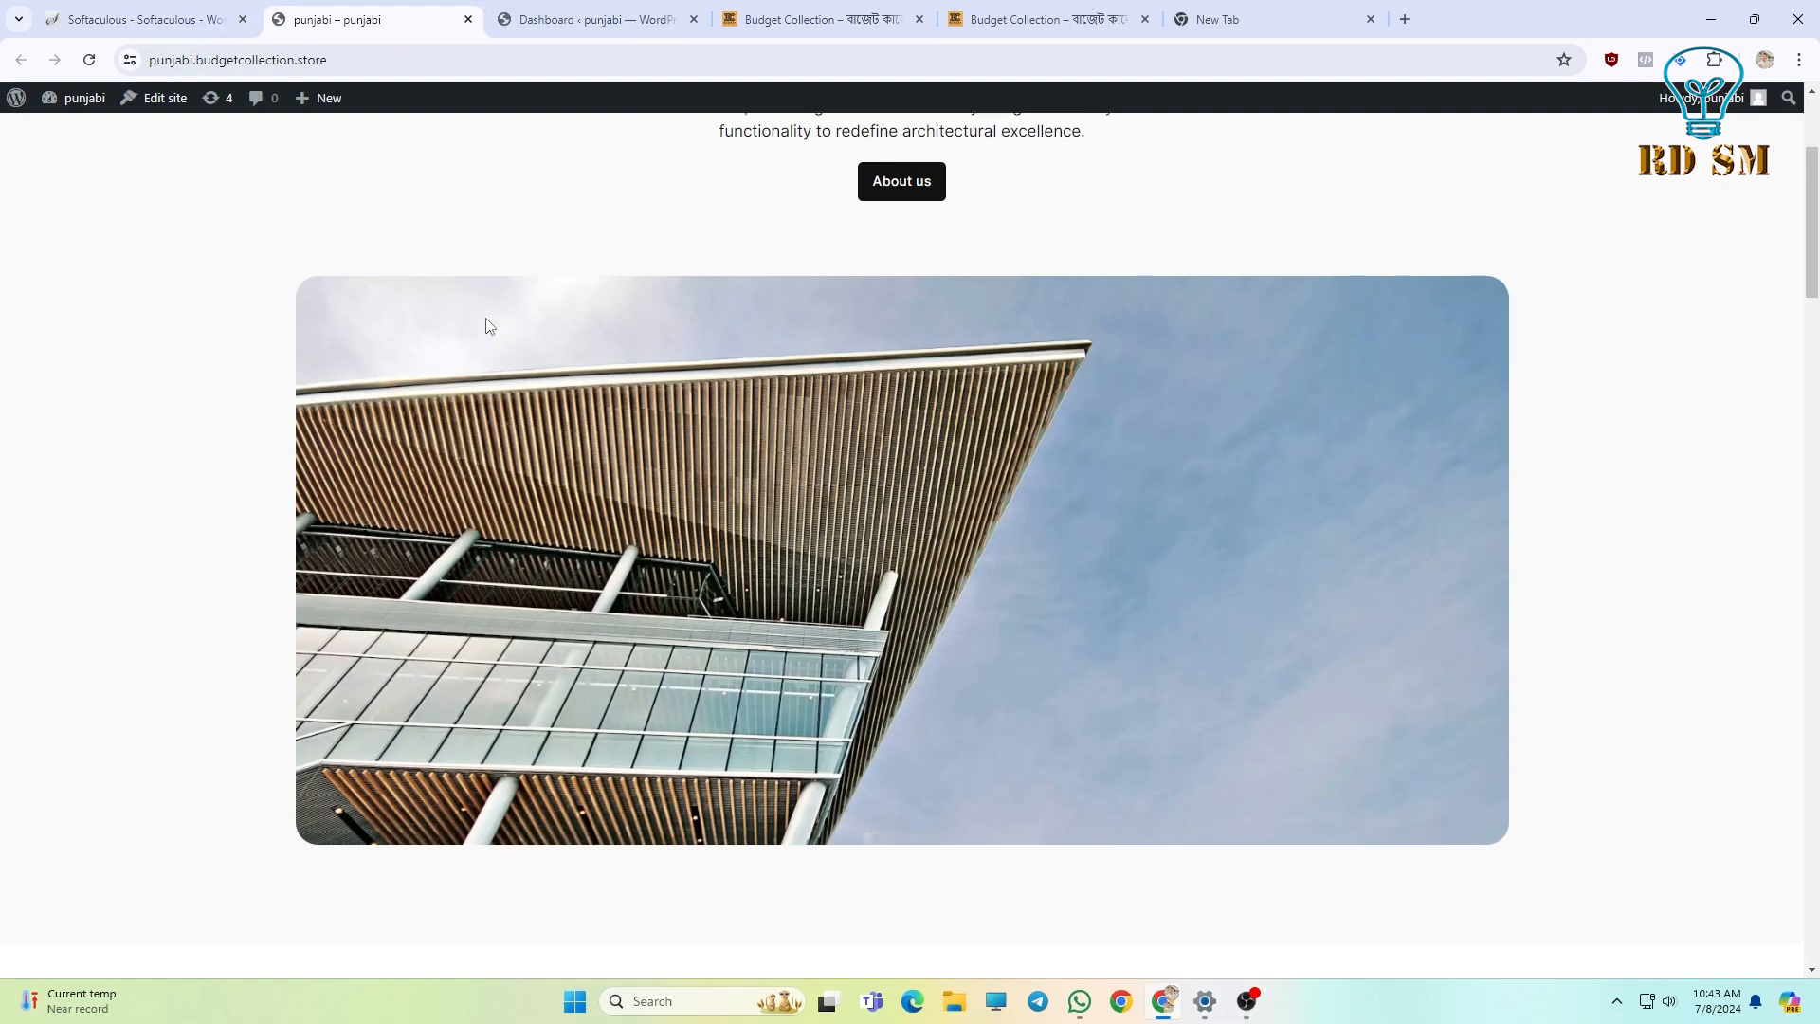
scroll(488, 363, "up", 15)
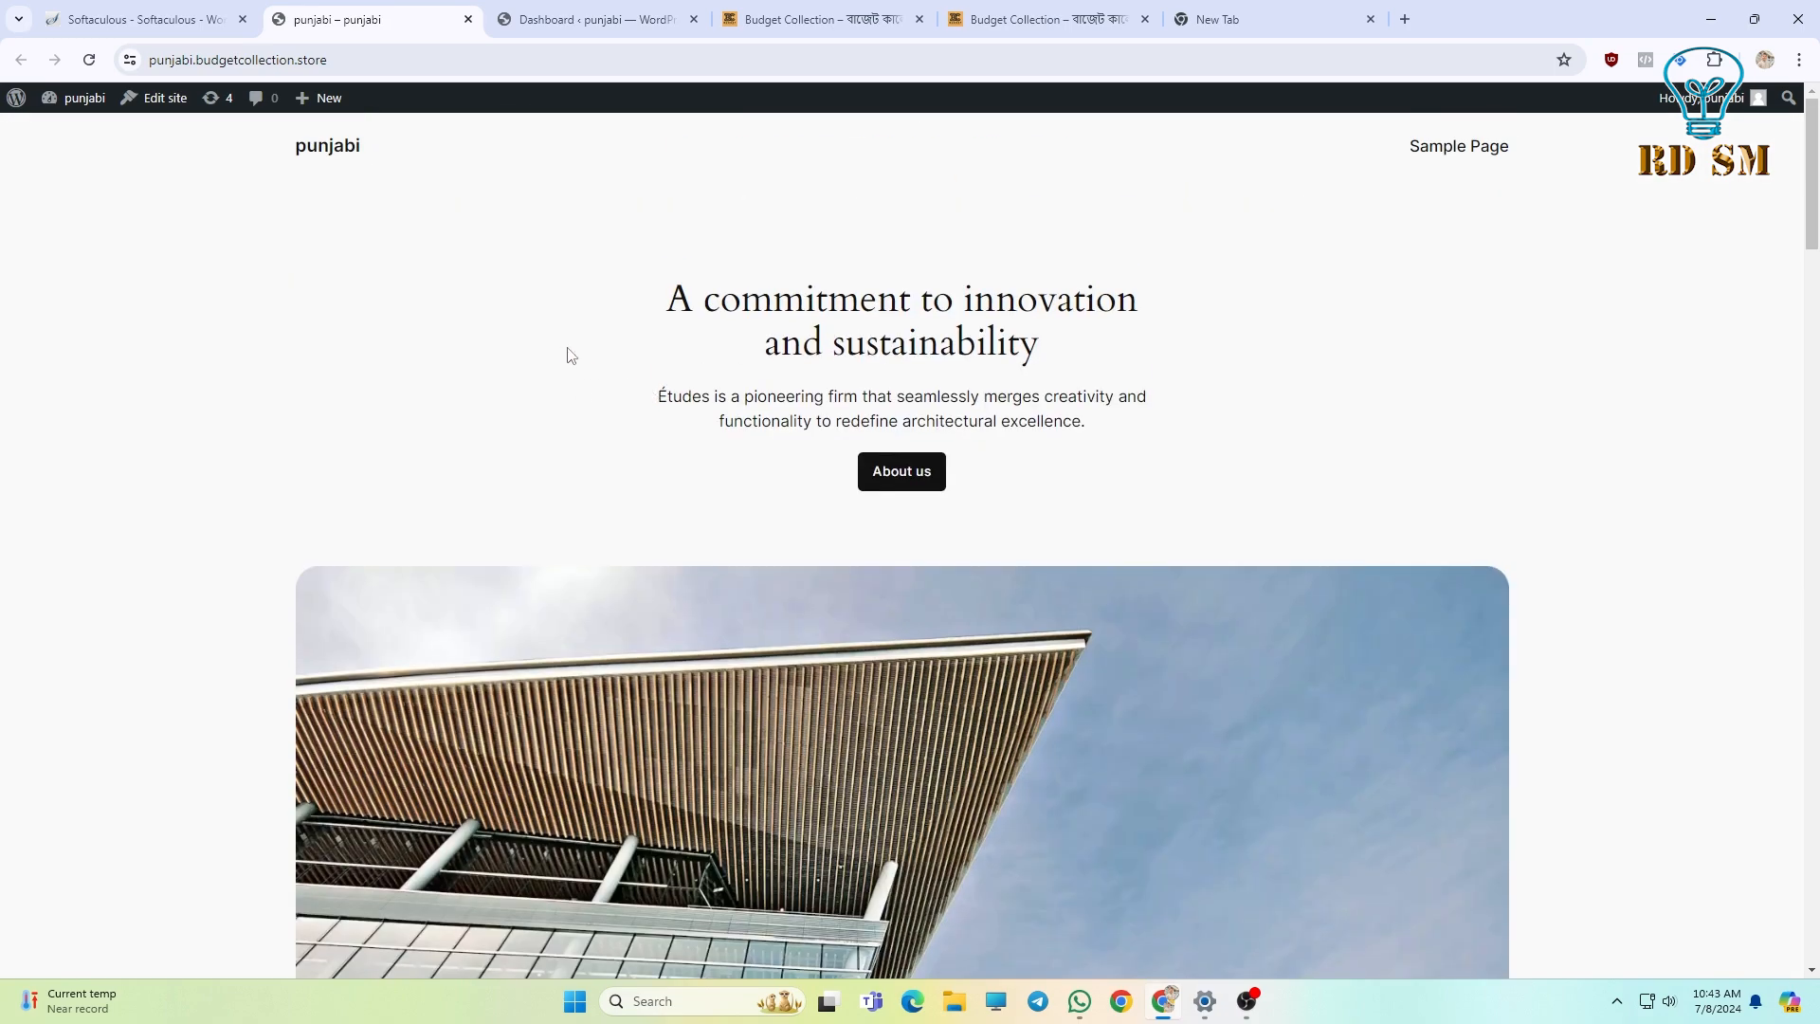
left_click_drag(567, 355, 1179, 492)
left_click(1182, 492)
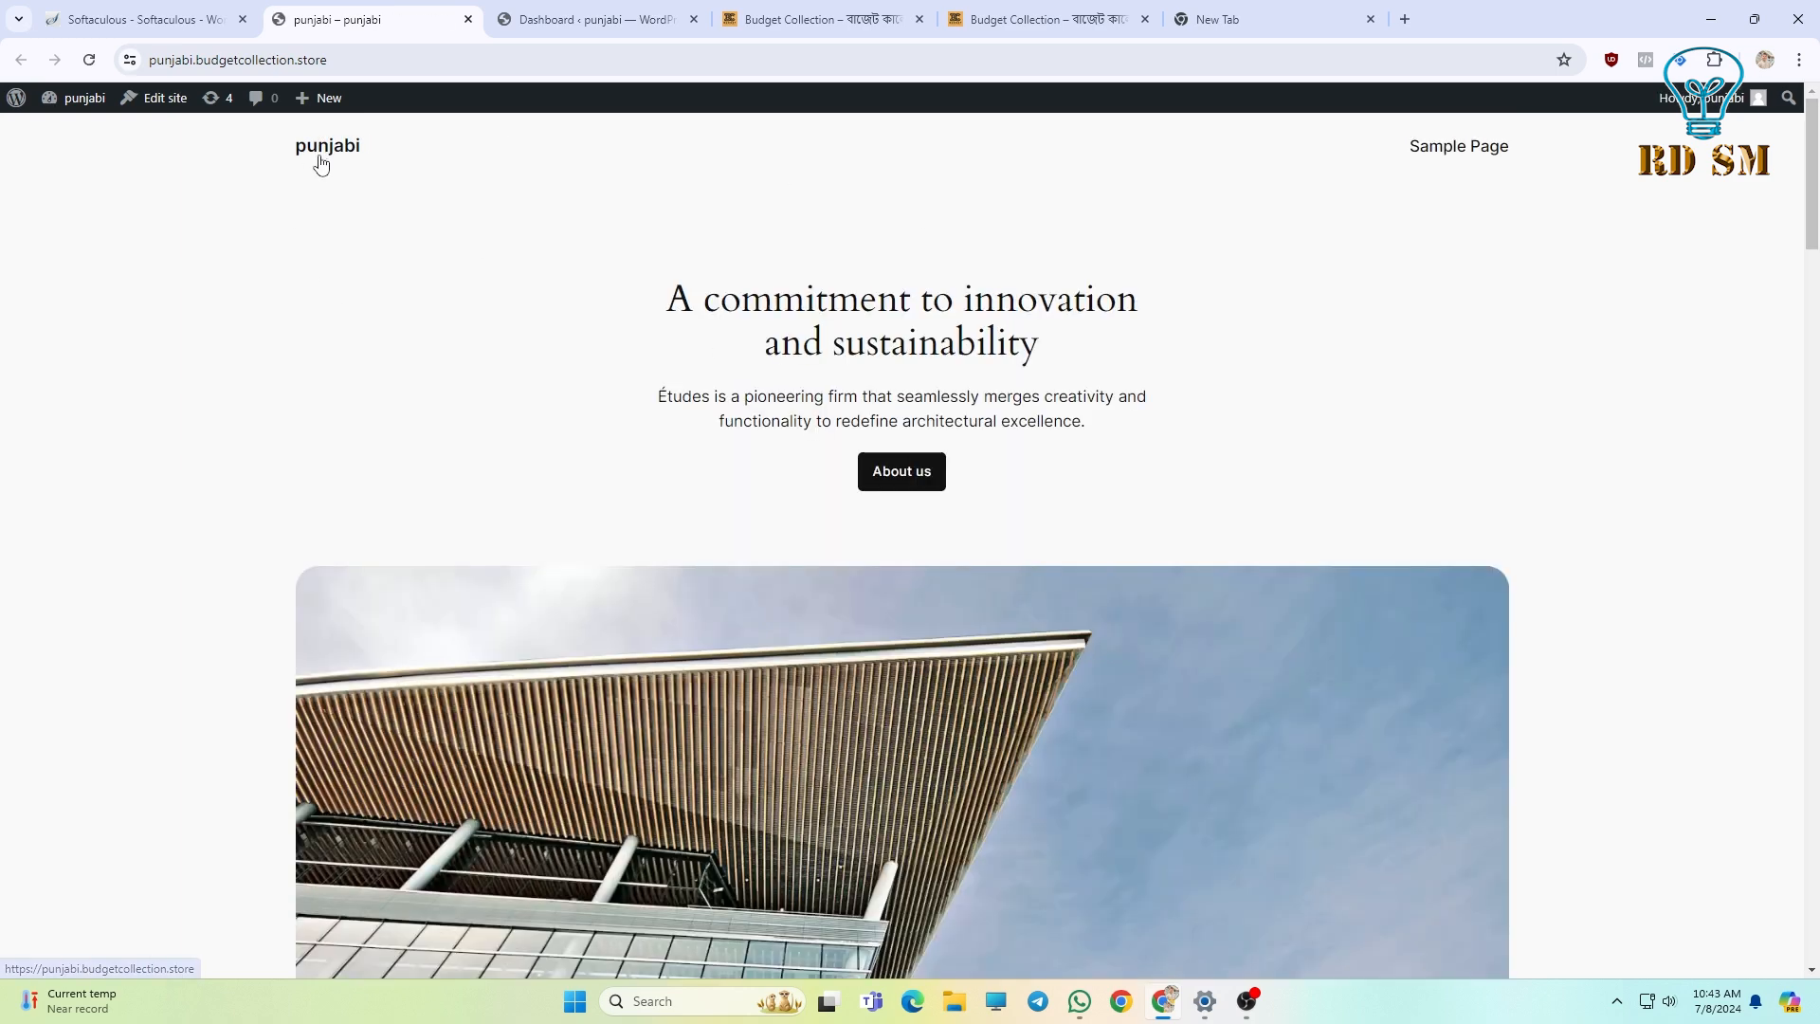
Close the WordPress admin dashboard tab and return to the punjabi site.
left_click(190, 17)
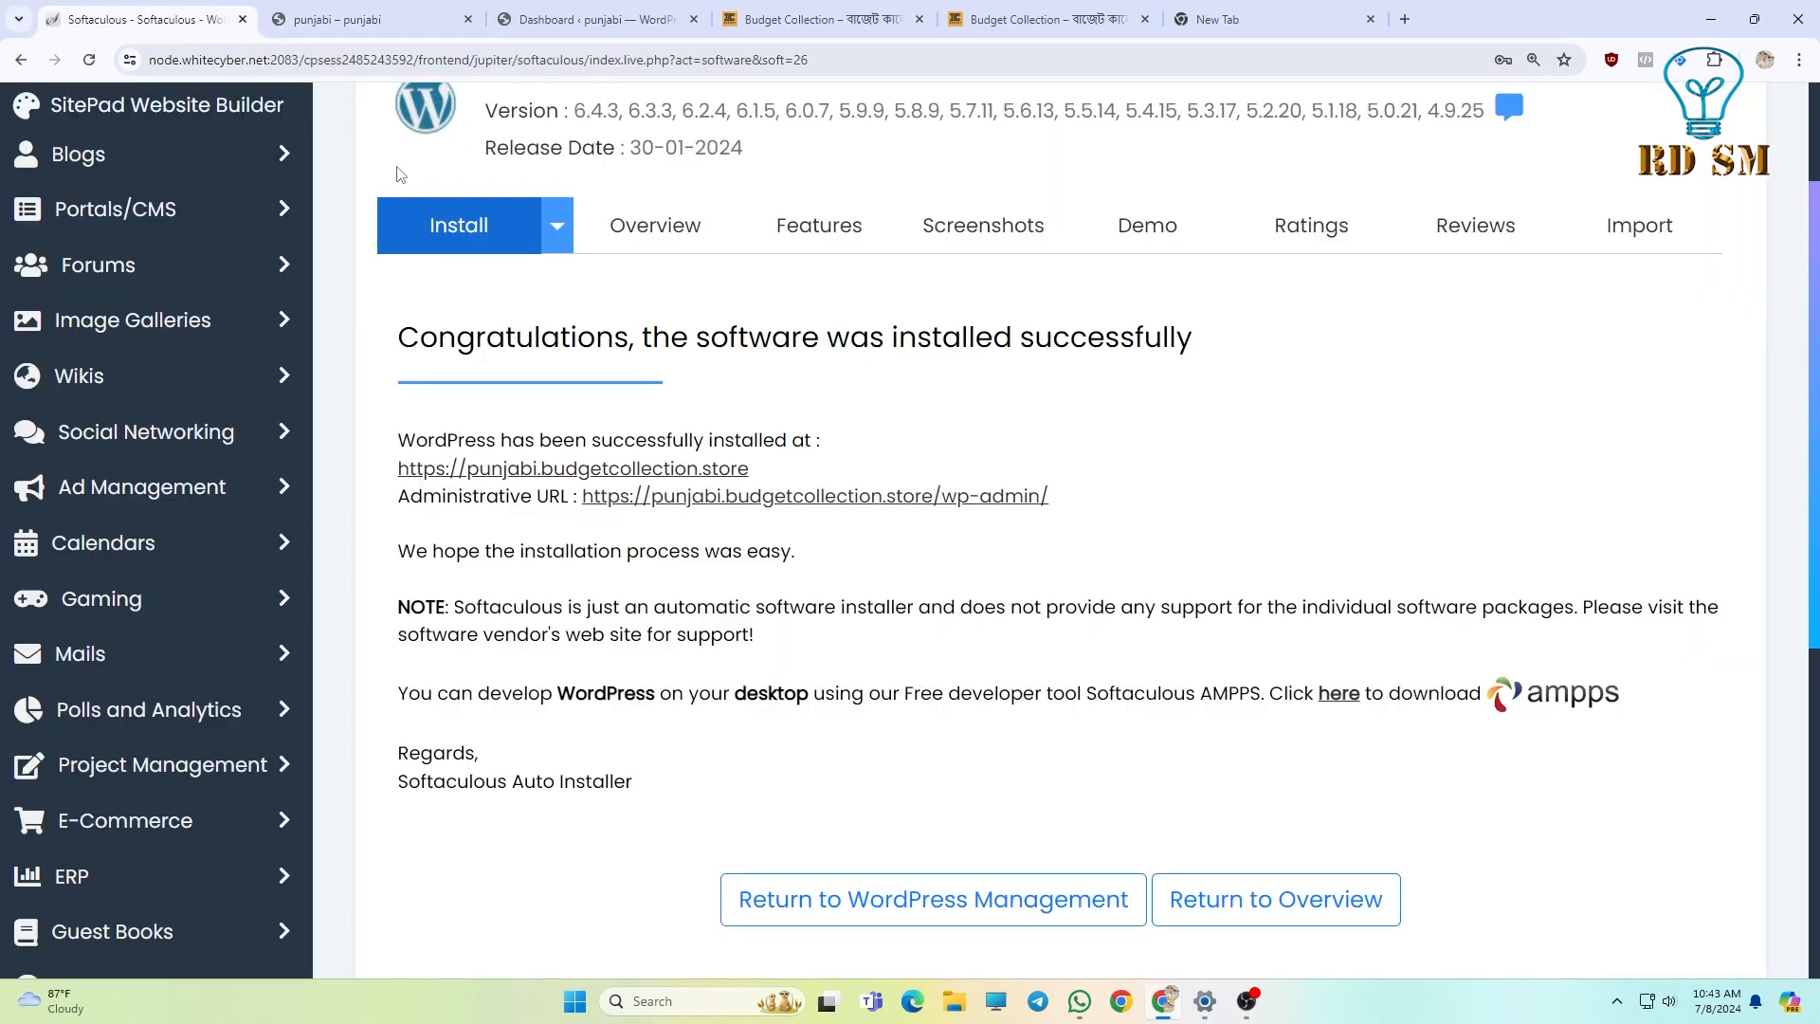
scroll(832, 593, "down", 4)
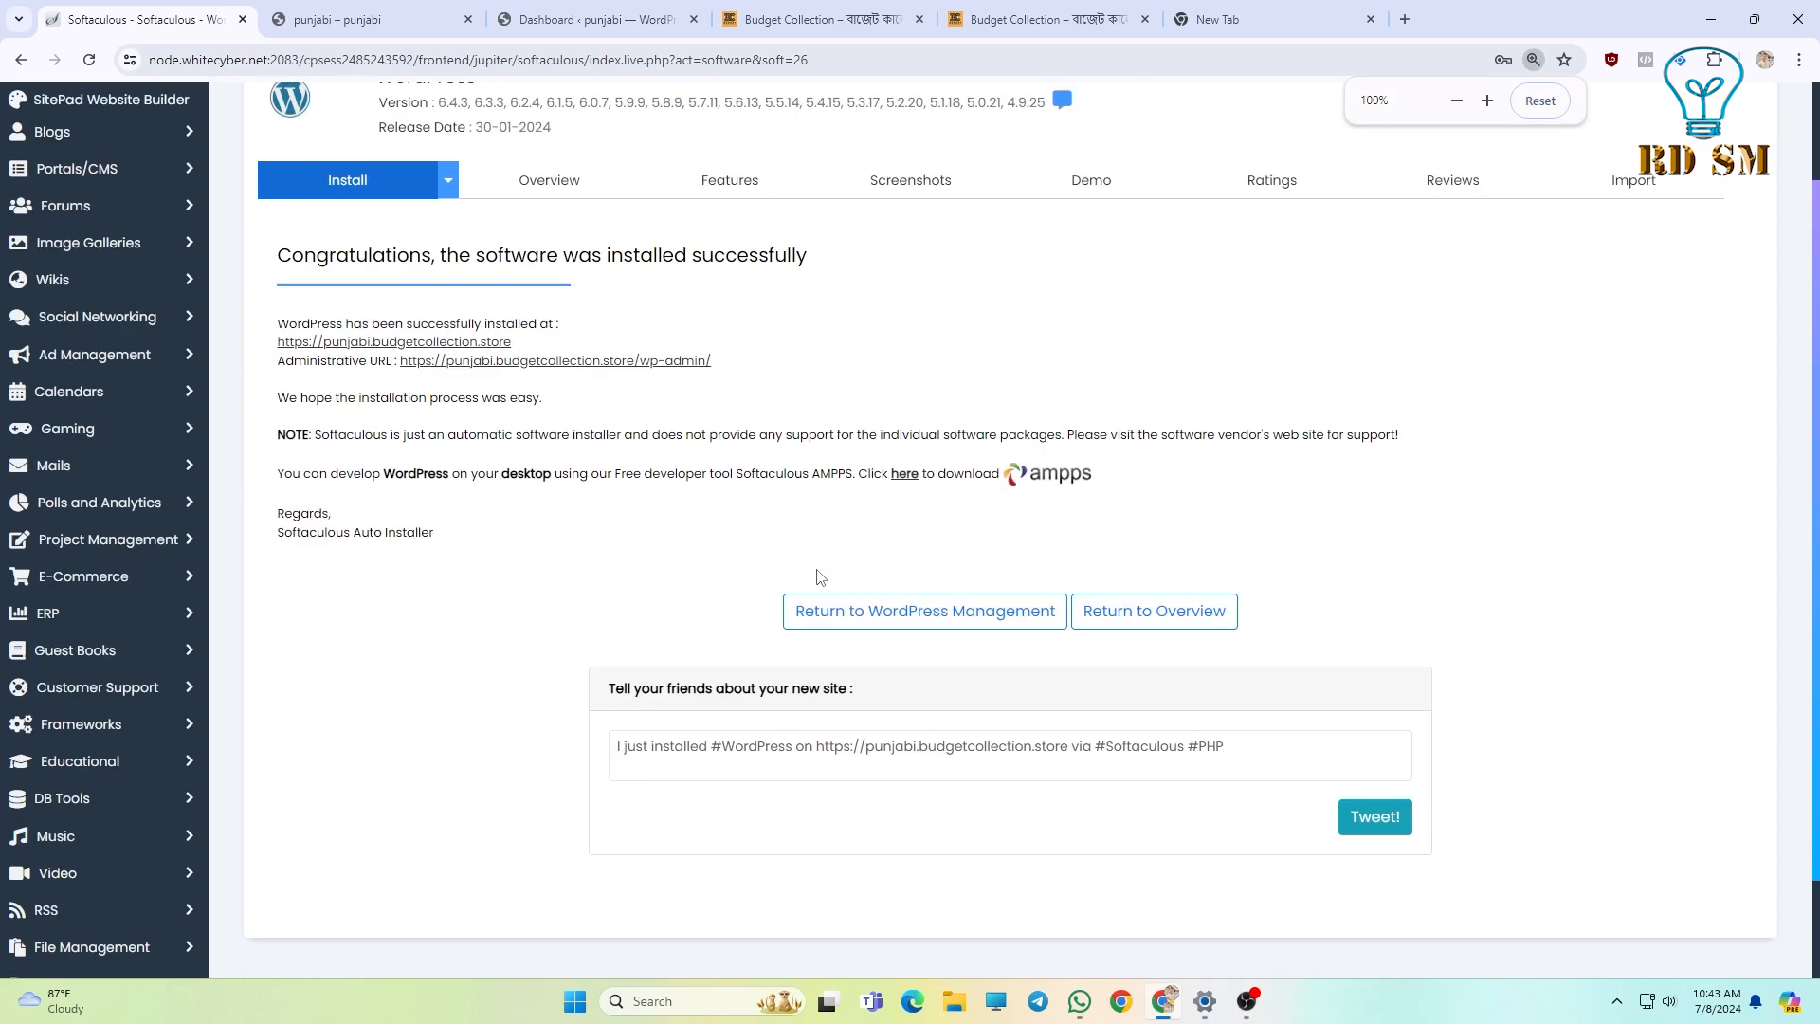
scroll(808, 580, "up", 2)
left_click(823, 19)
left_click(694, 19)
left_click(361, 19)
Check the main Budget Collection store's address in its tab.
key("ctrl+Tab")
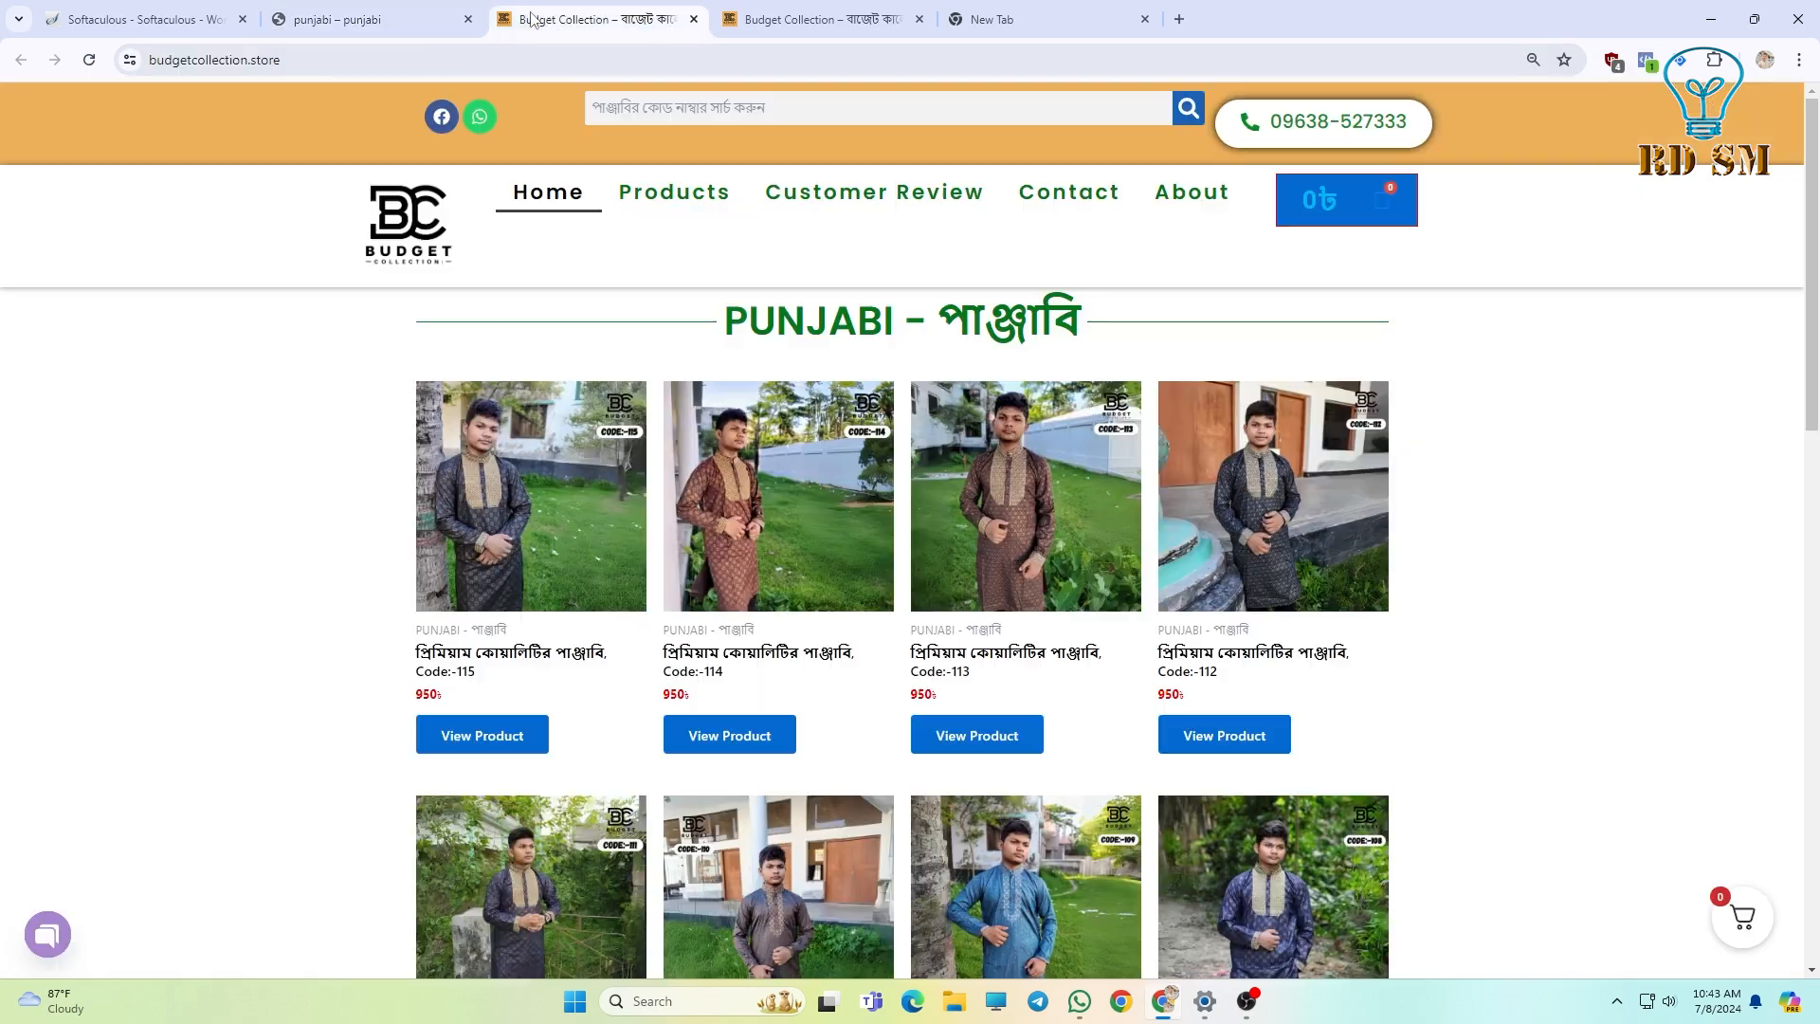
left_click(151, 63)
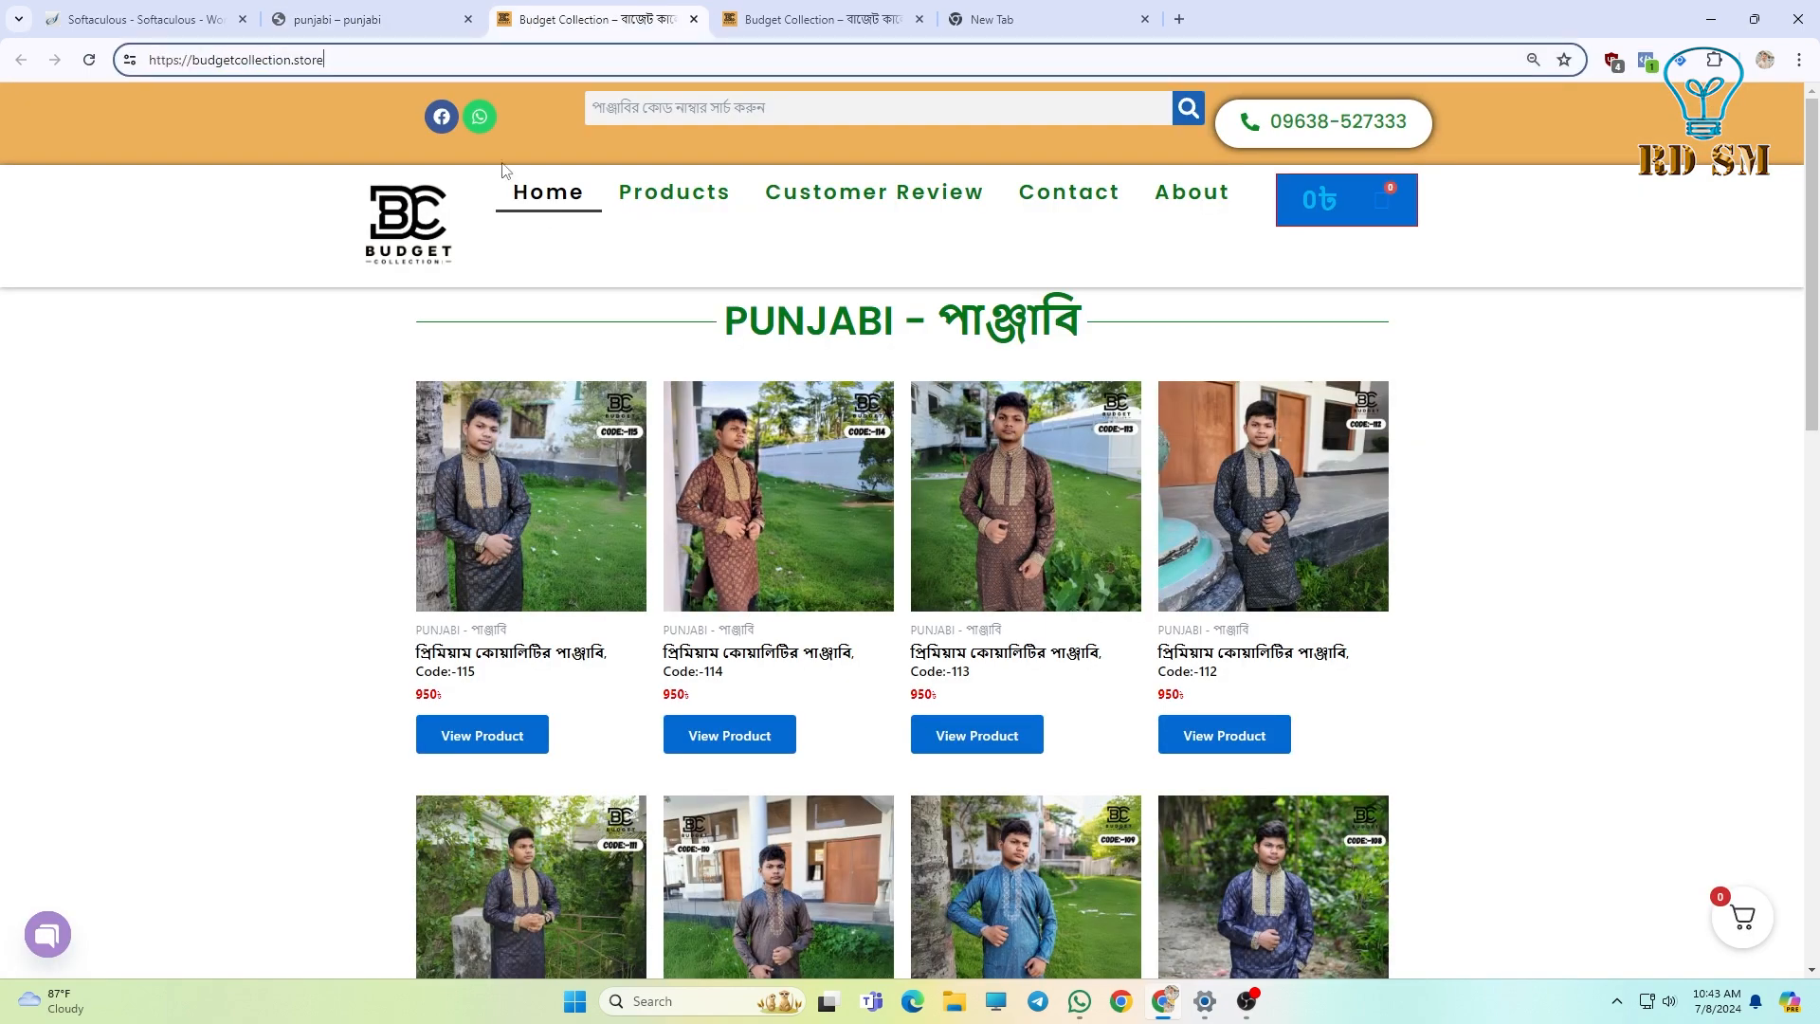
scroll(691, 521, "down", 4)
scroll(690, 522, "up", 4)
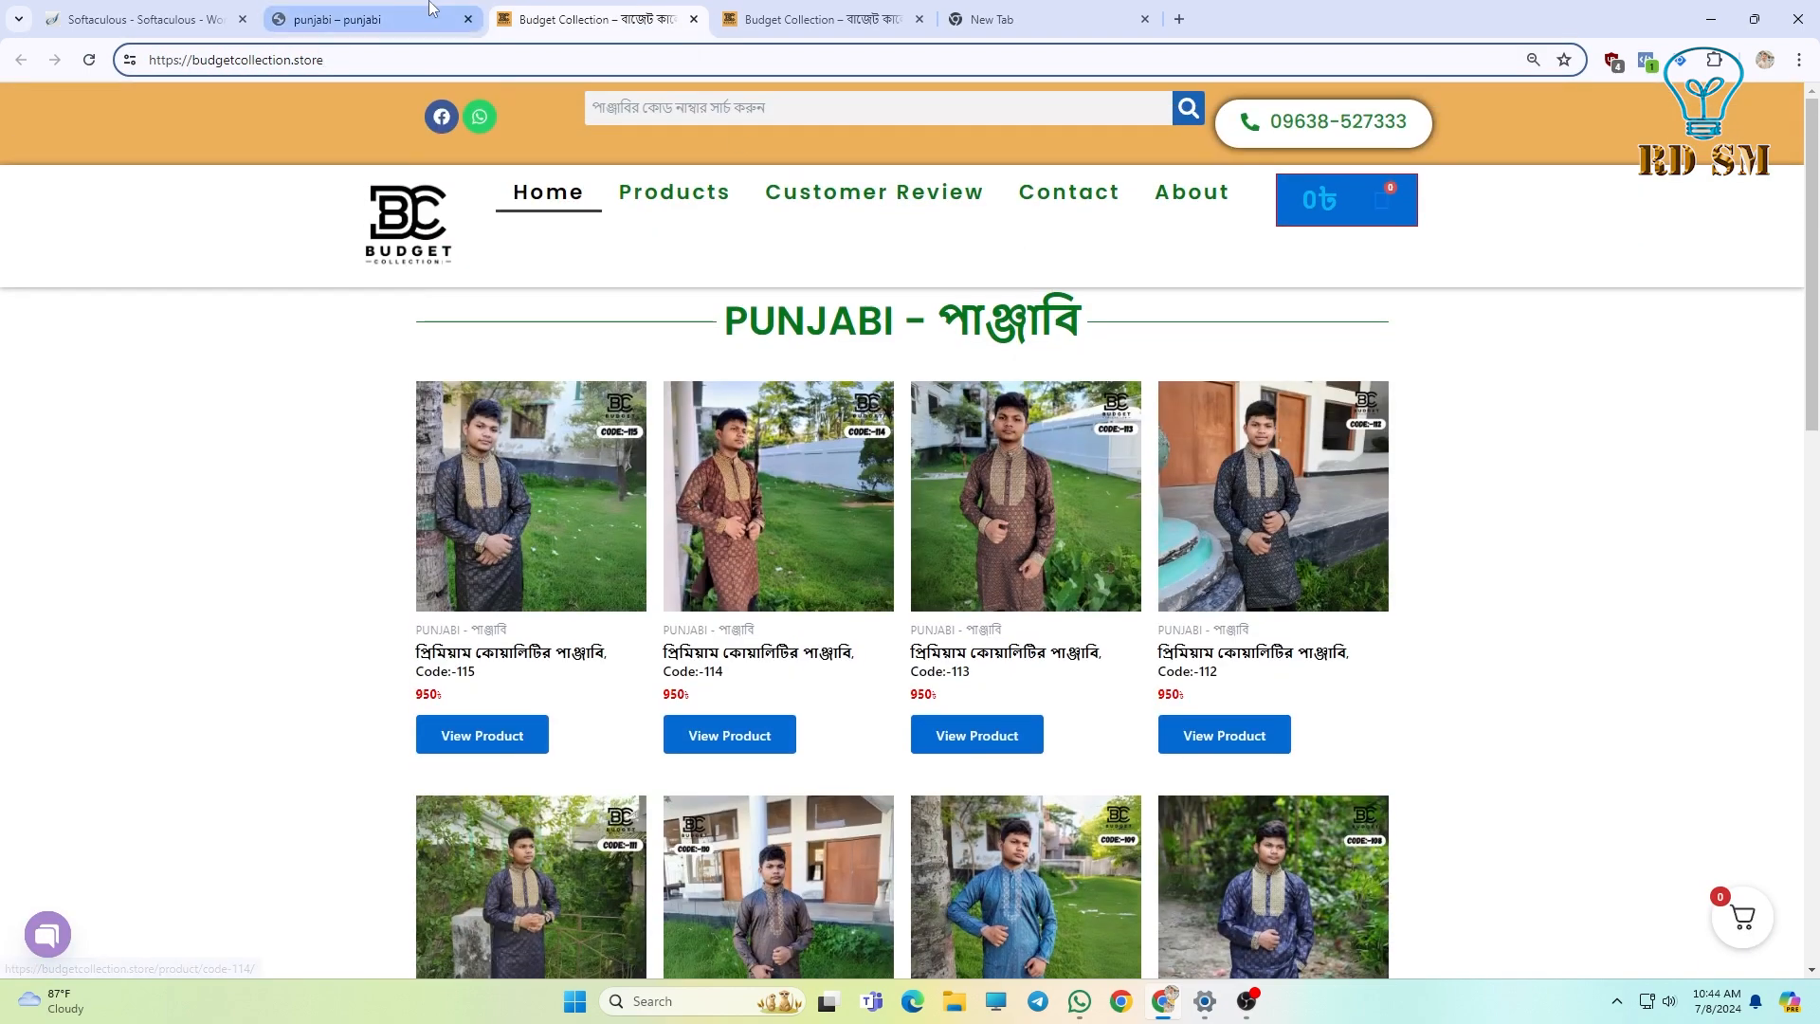
Return to the punjabi site and inspect its punjabi.budgetcollection.store address.
left_click(365, 19)
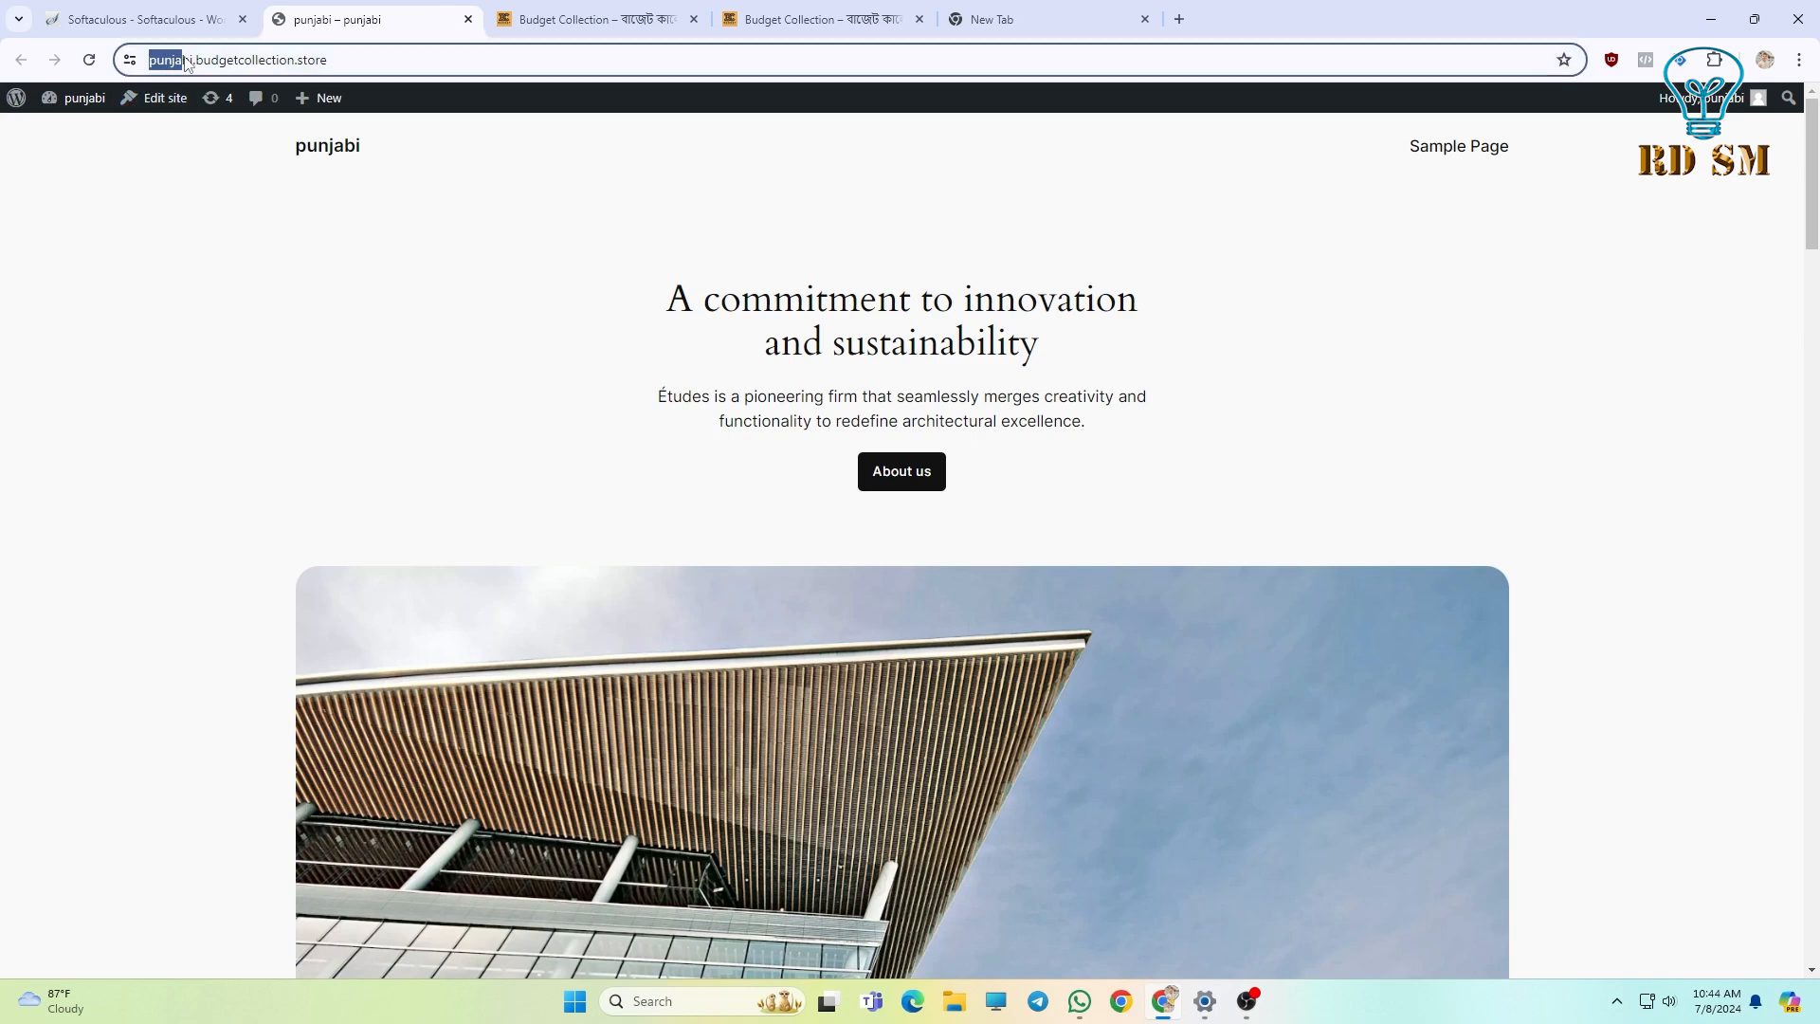
left_click_drag(245, 63, 101, 40)
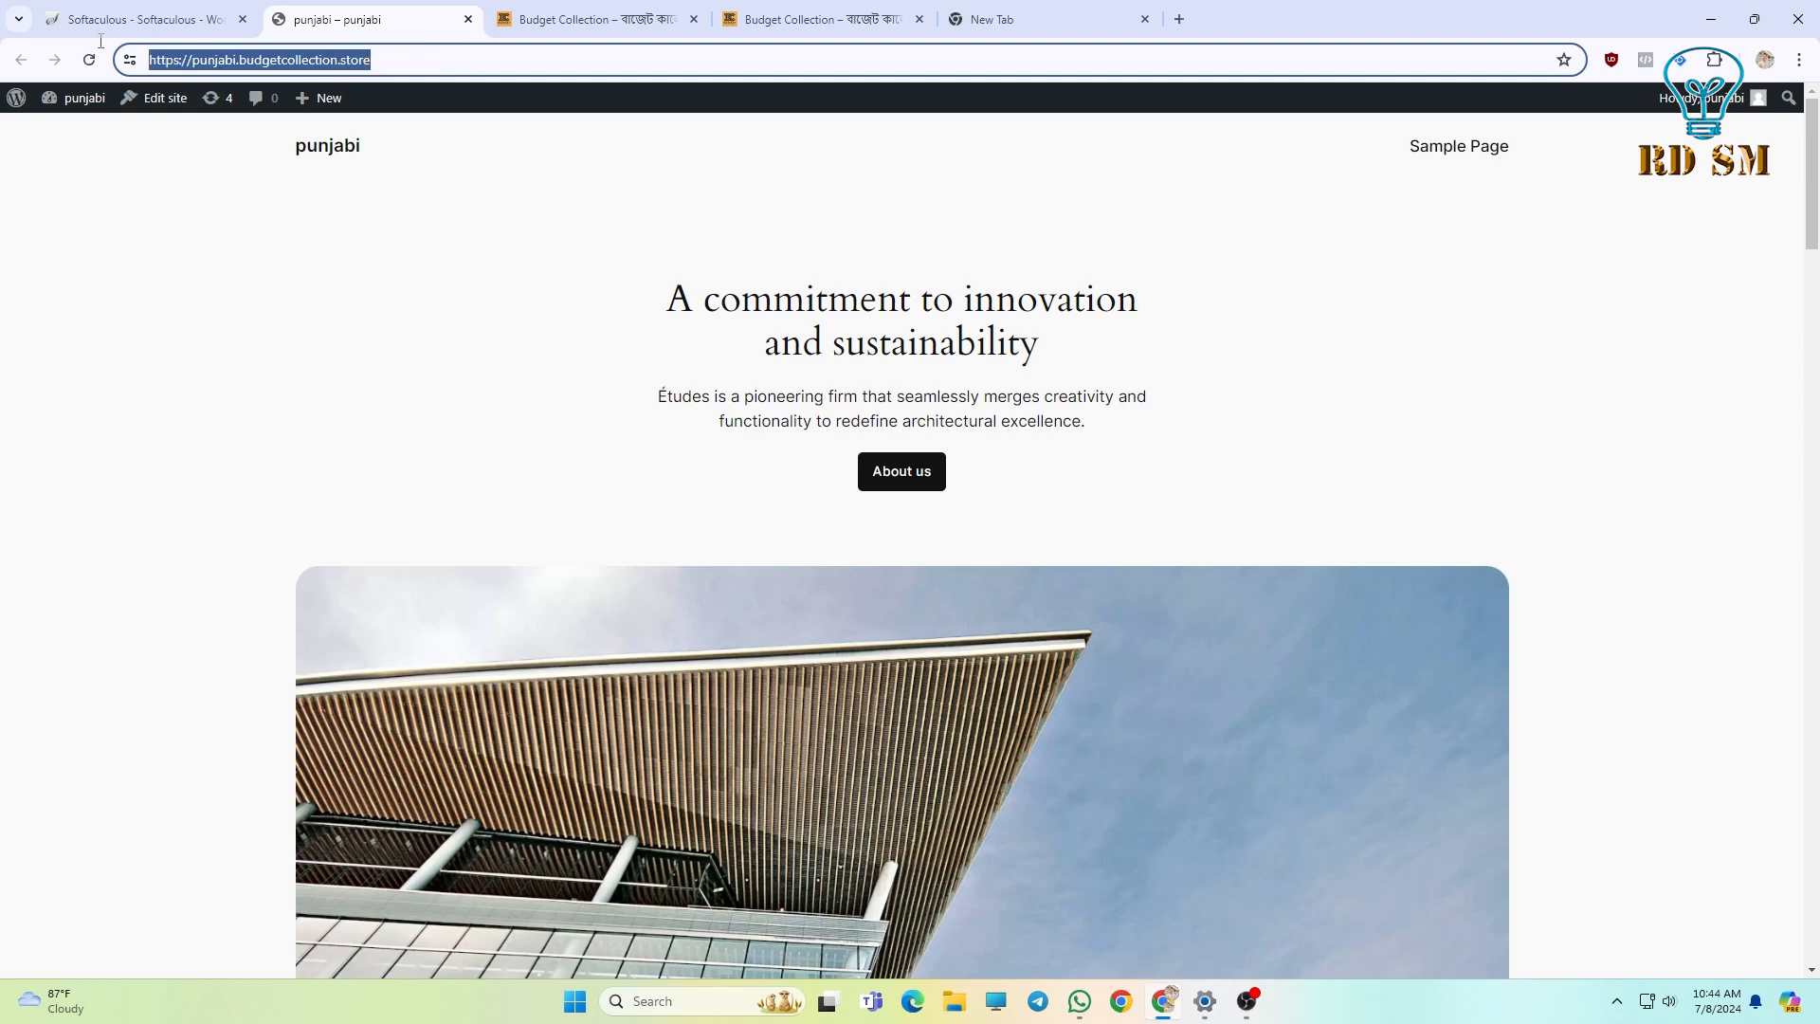
left_click(560, 346)
scroll(566, 379, "down", 3)
scroll(566, 379, "up", 3)
left_click(180, 60)
left_click(373, 59)
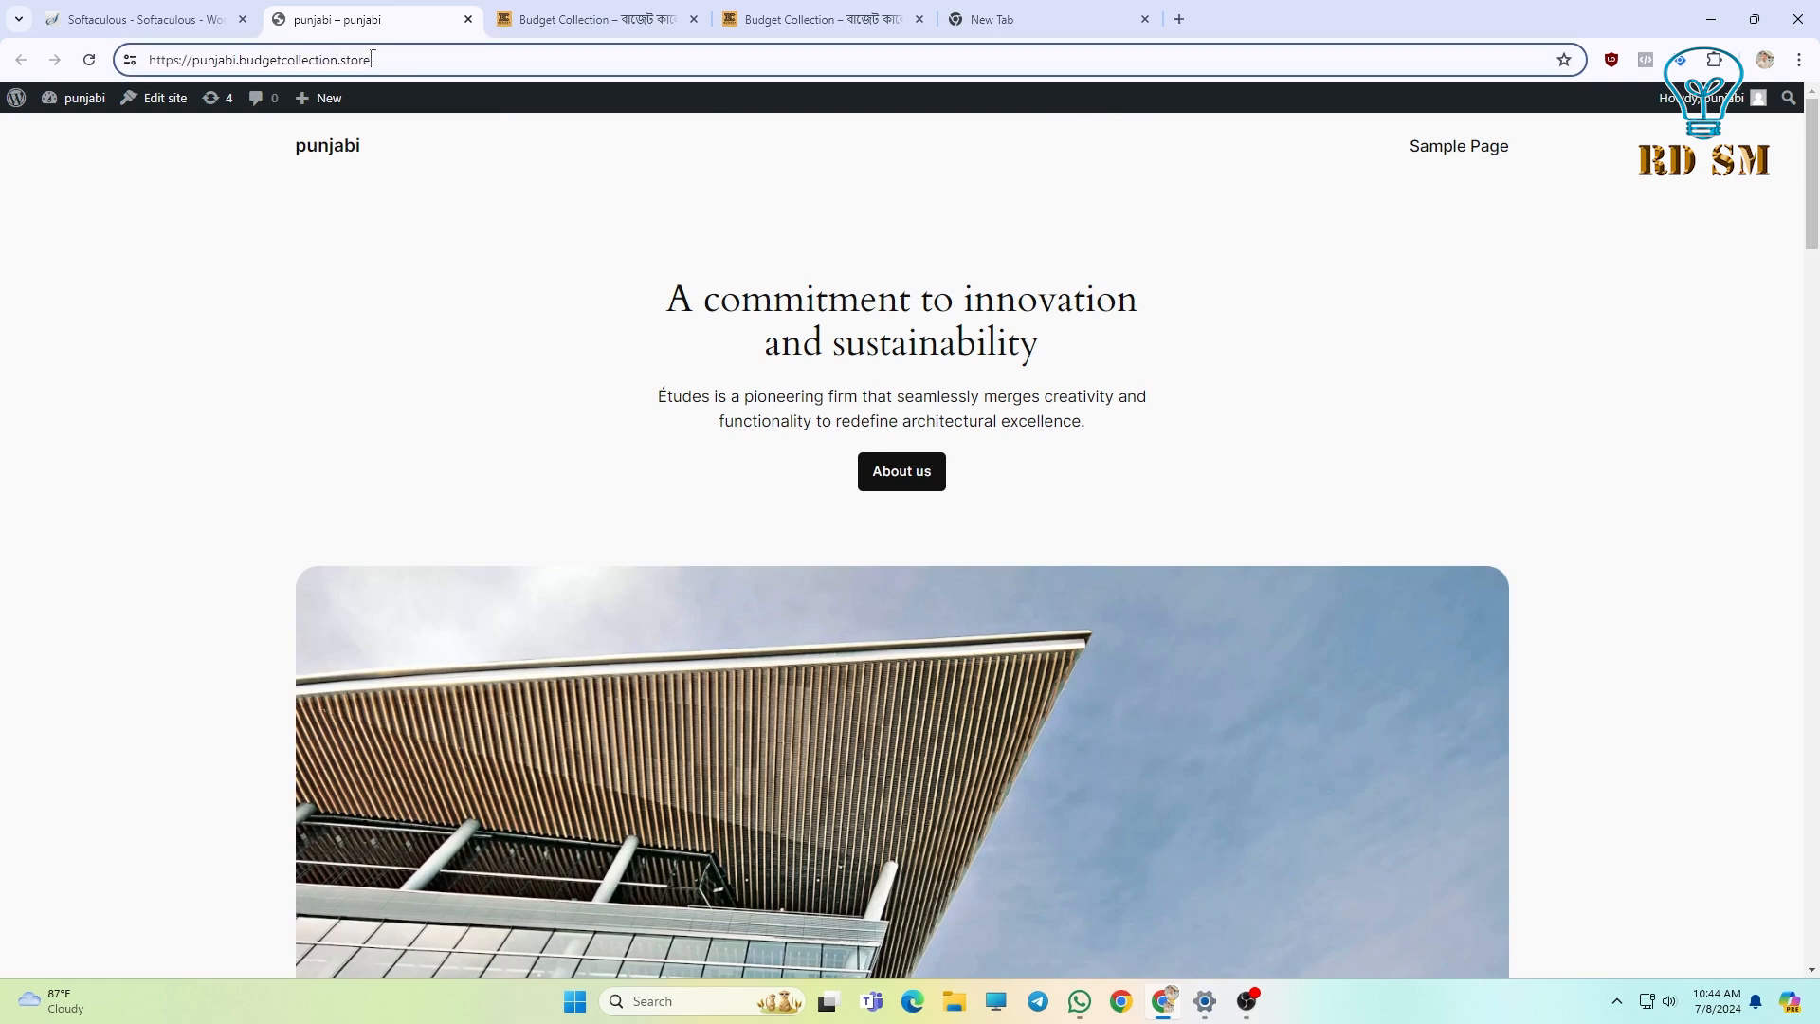
left_click(407, 209)
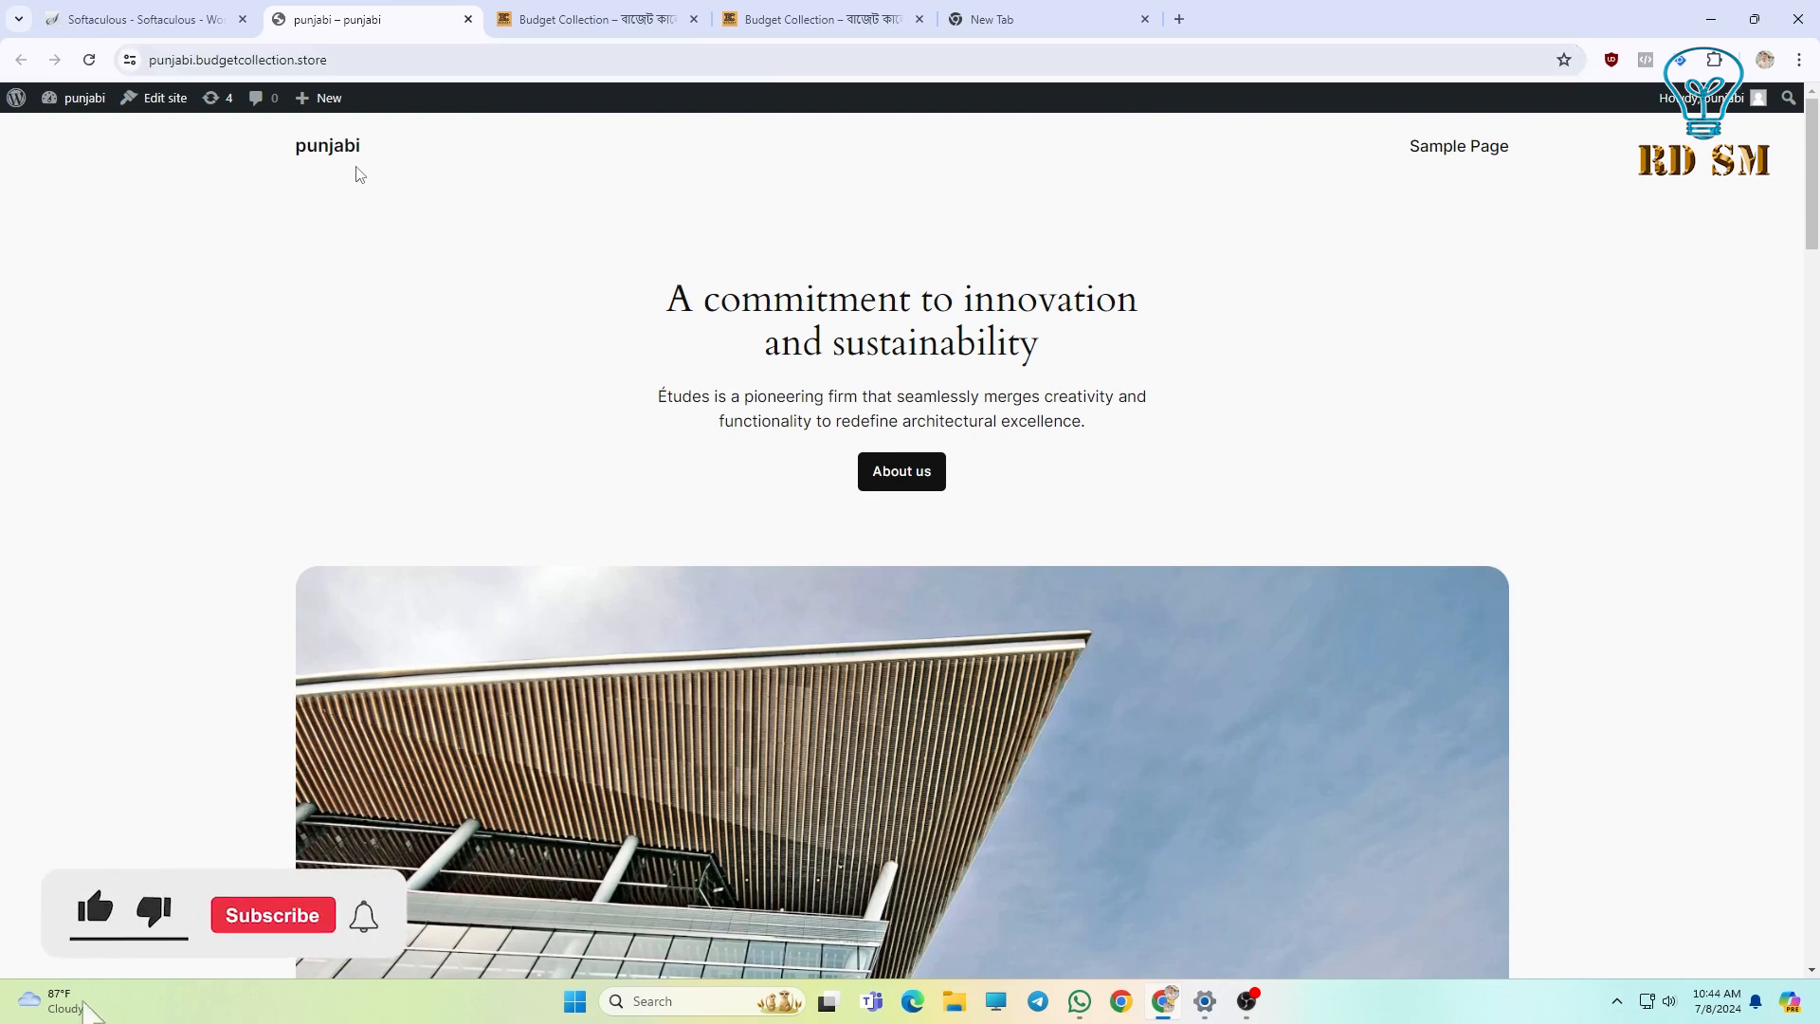